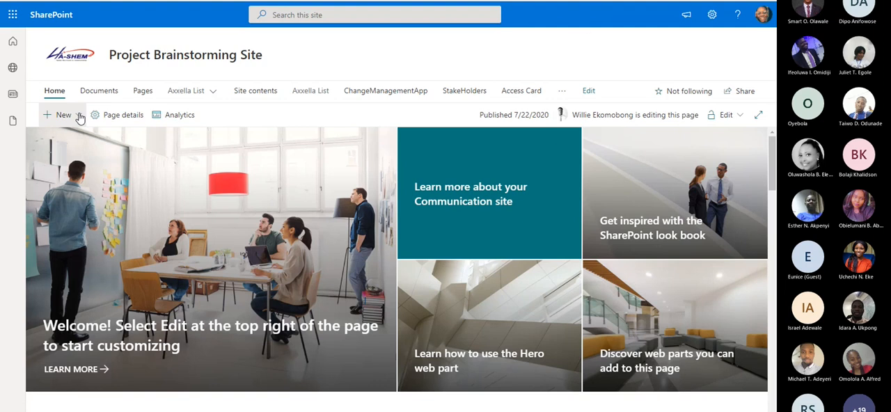
Create a document library named Proposals on the site, with Show in site navigation enabled
{"action": "type", "text": "P"}
{"action": "type", "text": "roposals"}
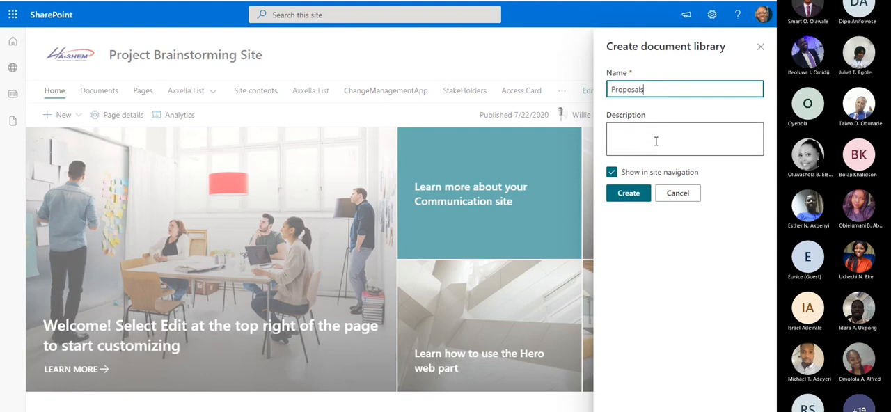
{"action": "left_click", "coordinate": [642, 178]}
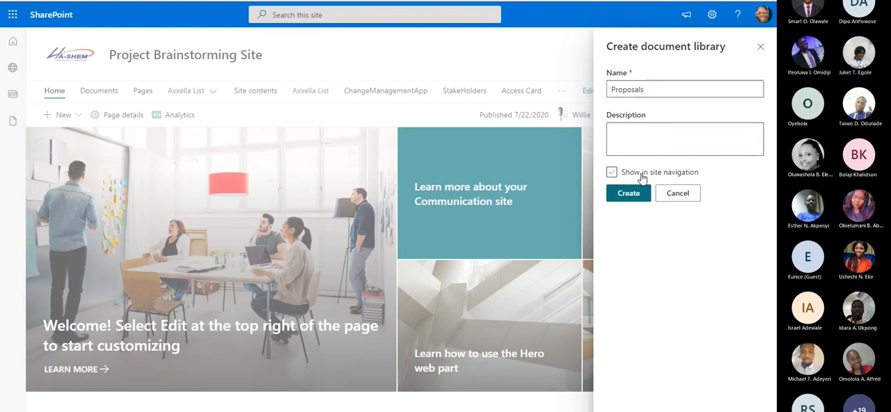
{"action": "left_click", "coordinate": [642, 178]}
{"action": "left_click", "coordinate": [632, 192]}
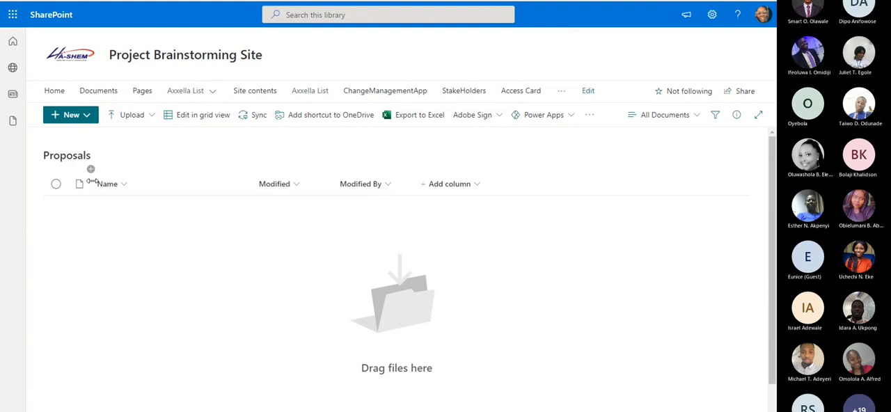
Create a folder named ProposalsDraft in the Proposals library
{"action": "left_click", "coordinate": [82, 116]}
{"action": "left_click", "coordinate": [77, 137]}
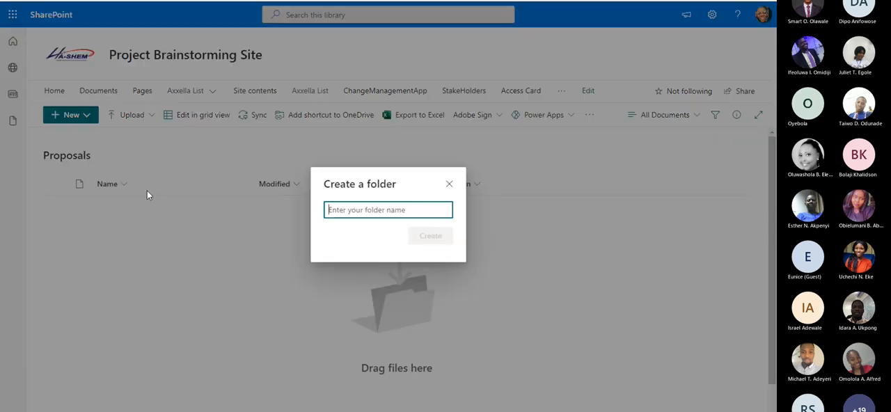
{"action": "type", "text": "P"}
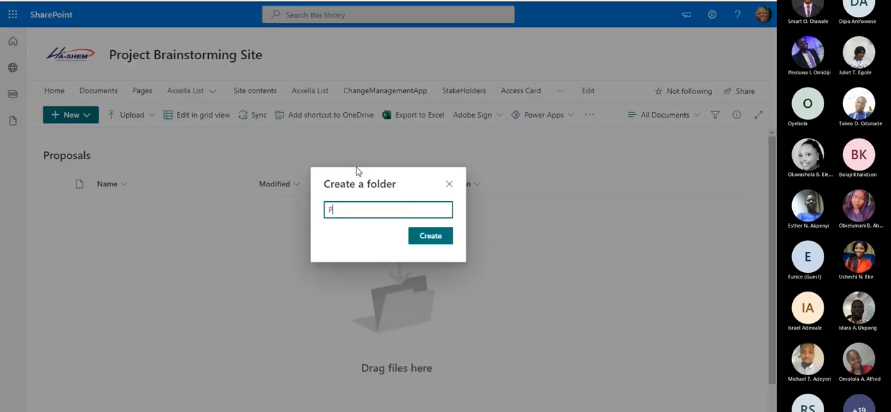
{"action": "type", "text": "roposalsDraft"}
{"action": "left_click", "coordinate": [450, 242]}
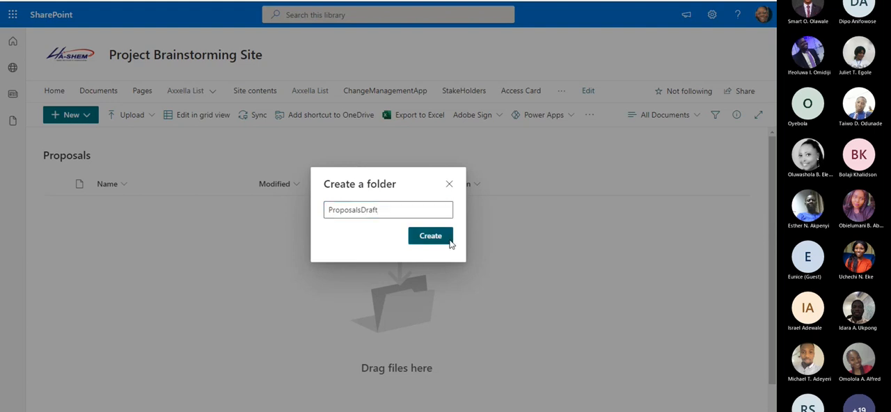
Create a second folder named ApprovedProposals in the Proposals library
{"action": "left_click", "coordinate": [94, 119]}
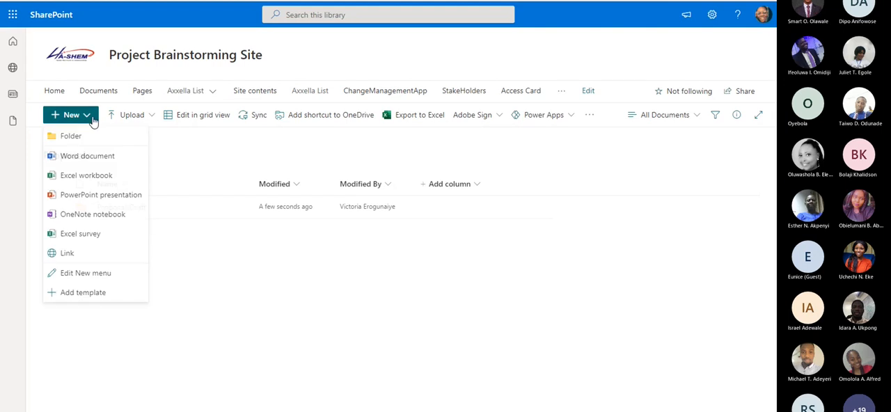
{"action": "left_click", "coordinate": [108, 137]}
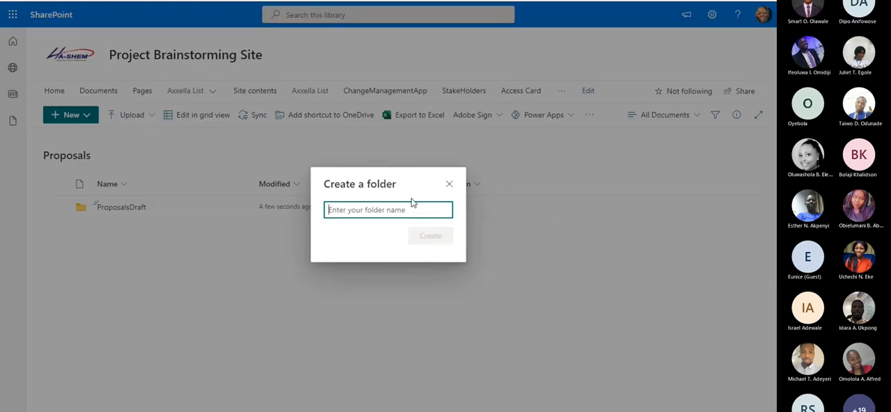
{"action": "type", "text": "Approved"}
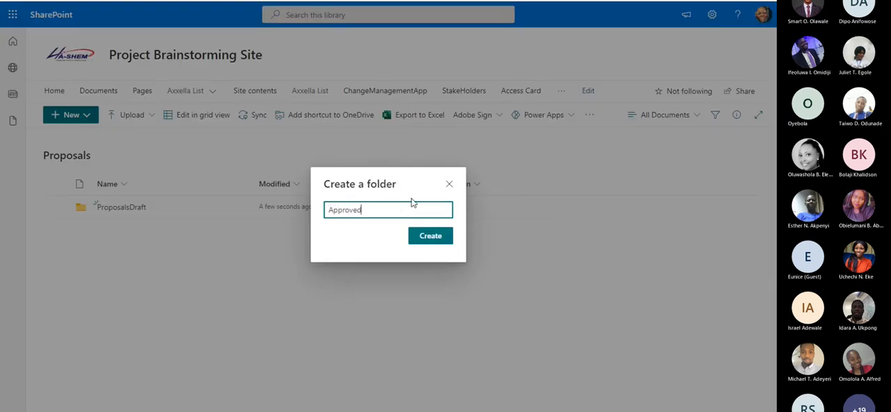
{"action": "type", "text": "Proposals"}
{"action": "left_click", "coordinate": [413, 237]}
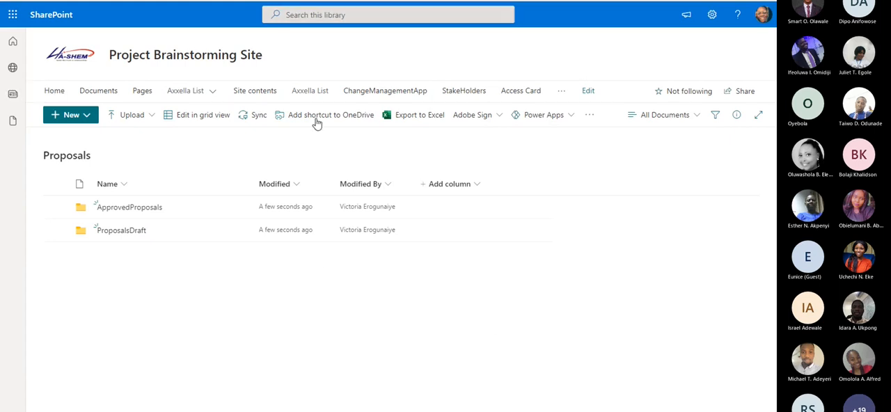
{"action": "key", "text": "ctrl+t"}
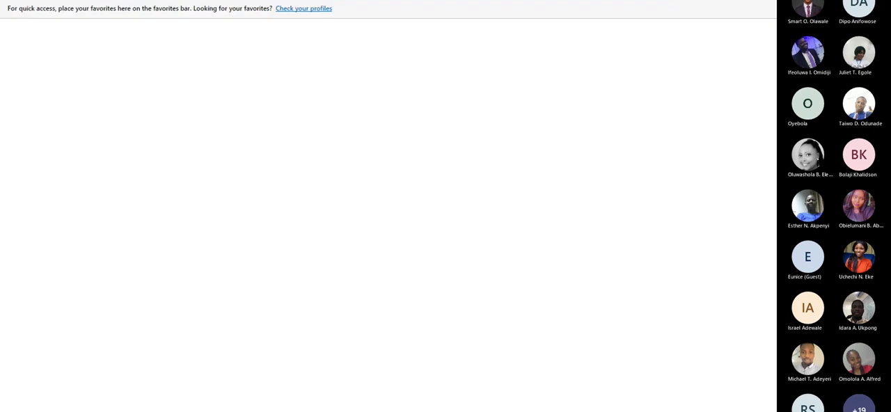
{"action": "type", "text": "flow"}
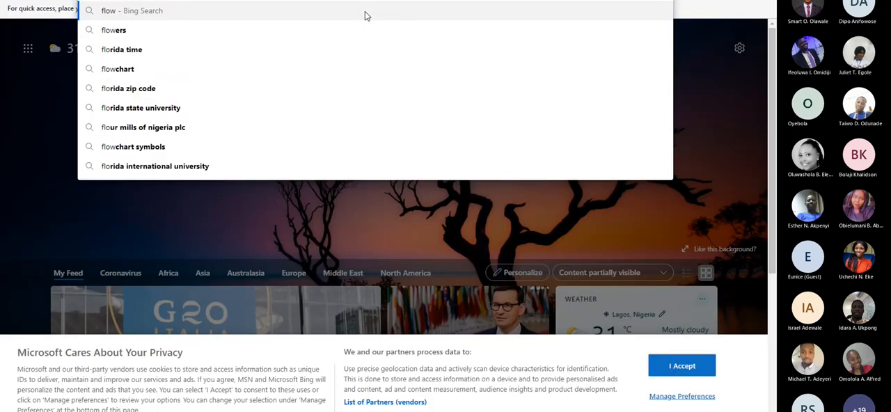
{"action": "type", "text": "."}
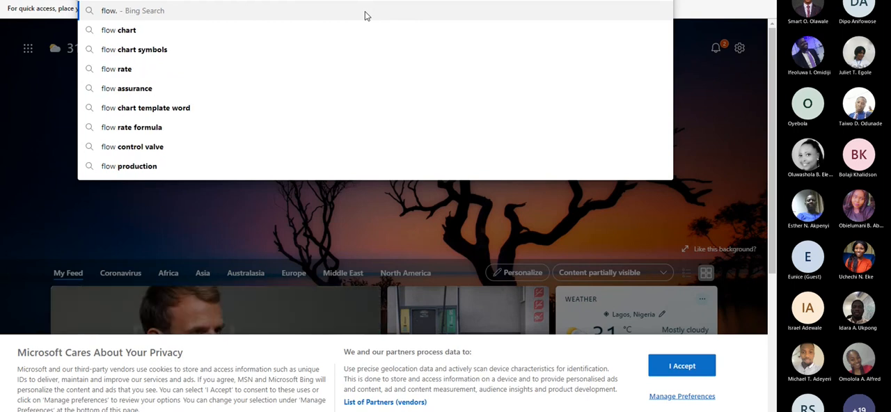
{"action": "key", "text": "Escape"}
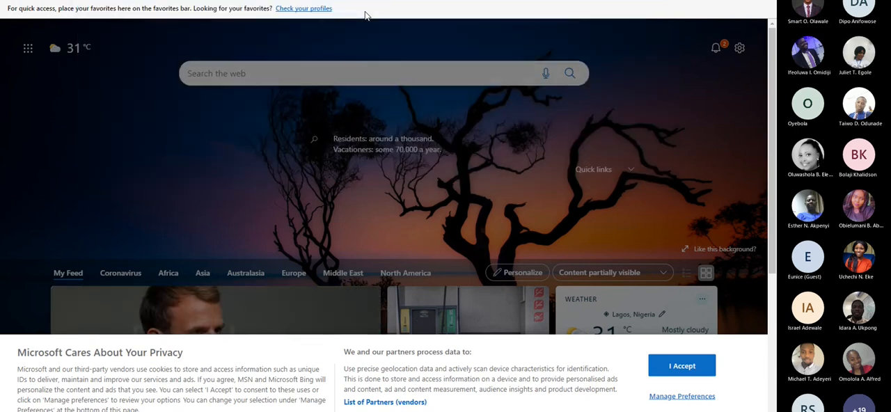
{"action": "type", "text": "flow."}
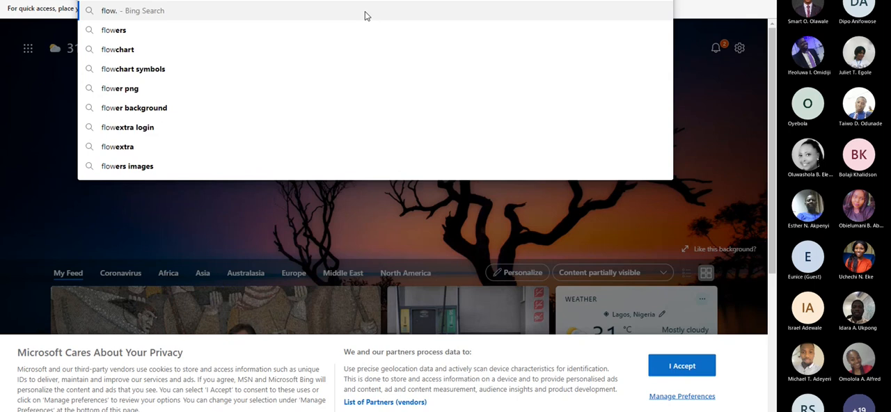
{"action": "type", "text": "micros"}
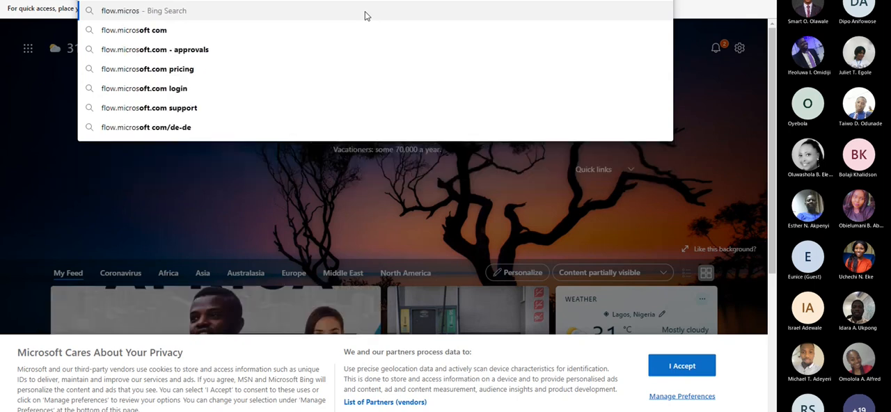
{"action": "type", "text": "ofr"}
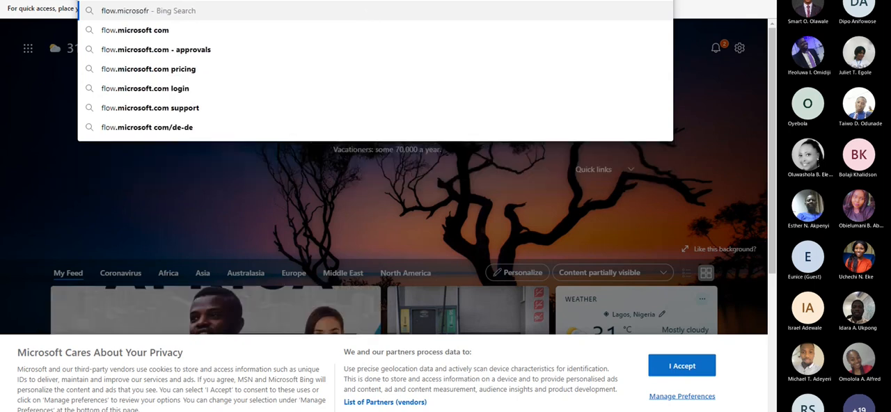
{"action": "key", "text": "ctrl+w"}
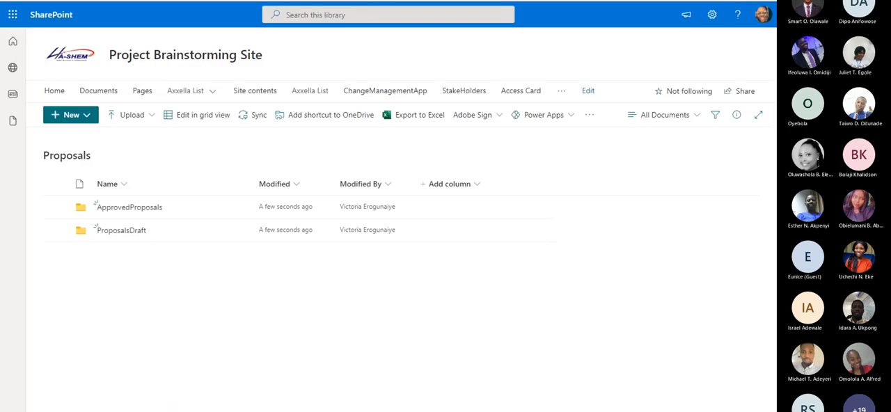
Switch to the Office 365 home page and open Power Automate from the full list of apps
{"action": "key", "text": "ctrl+shift+Tab"}
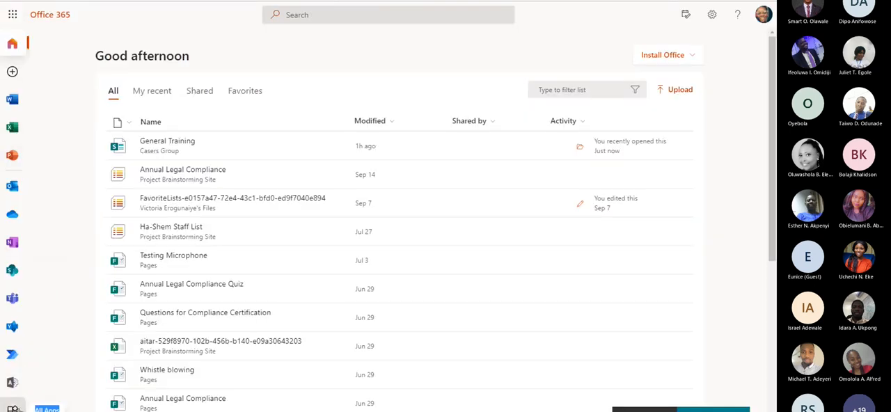
{"action": "left_click", "coordinate": [12, 409]}
{"action": "scroll", "coordinate": [417, 209], "scroll_direction": "down", "scroll_amount": 1}
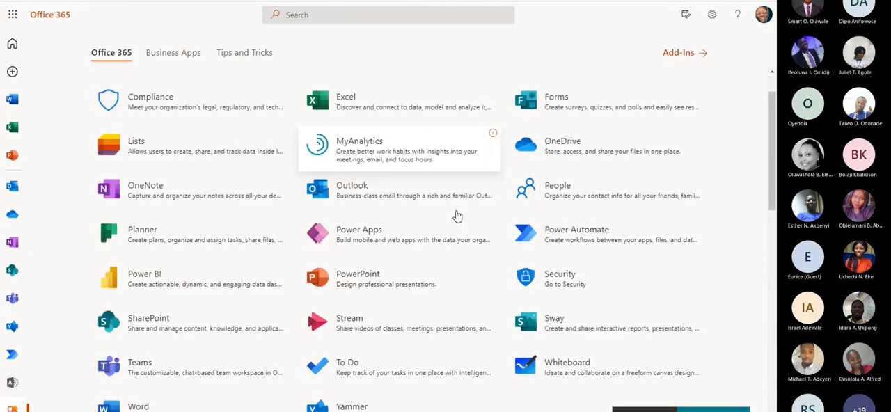
{"action": "scroll", "coordinate": [458, 217], "scroll_direction": "down", "scroll_amount": 1}
{"action": "left_click", "coordinate": [639, 186]}
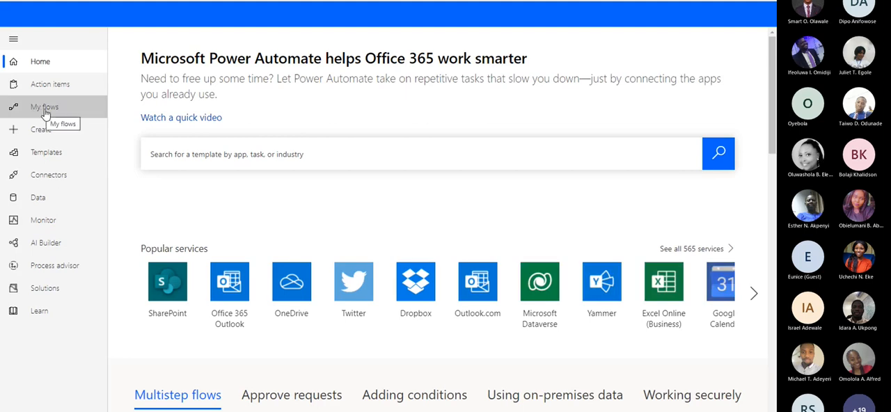
Start a new automated cloud flow from blank and name it Webinar Document Approval
{"action": "left_click", "coordinate": [53, 129]}
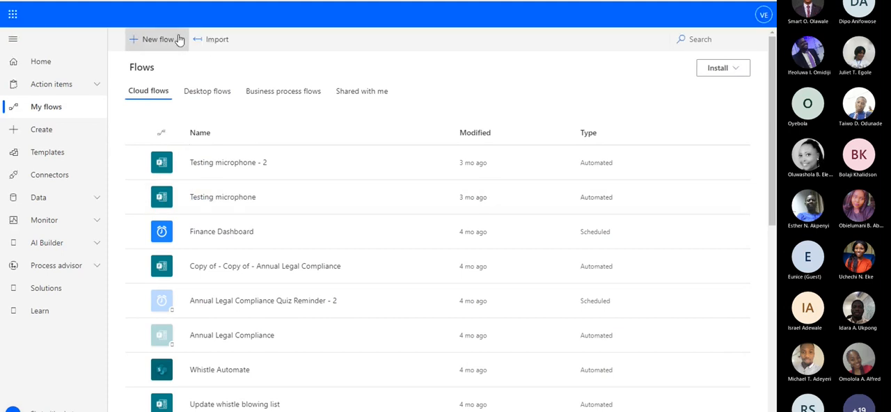
{"action": "left_click", "coordinate": [177, 40]}
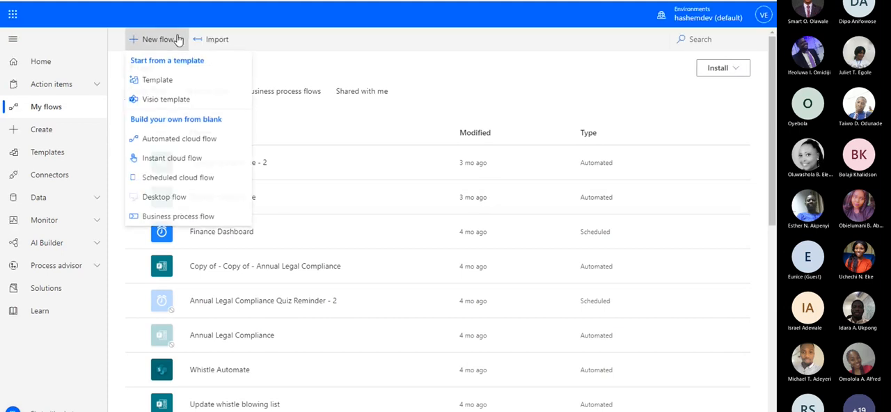
{"action": "left_click", "coordinate": [196, 142]}
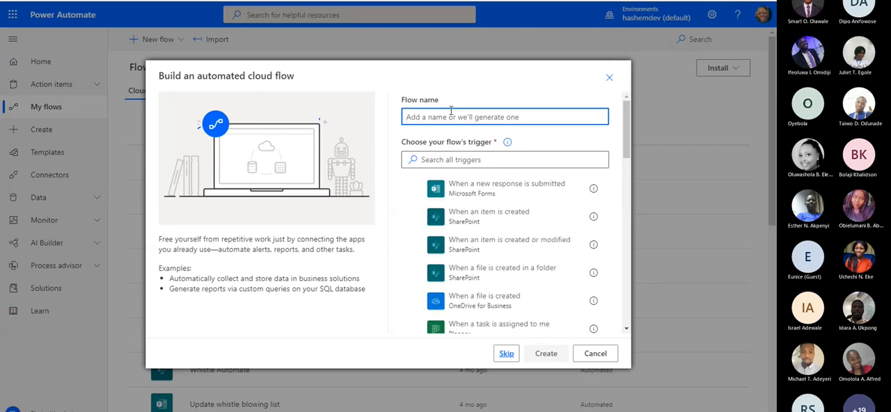
{"action": "type", "text": "Webinar"}
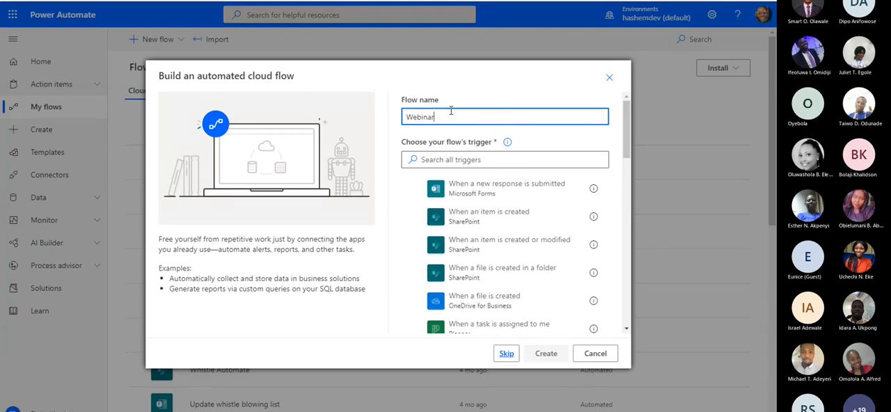
{"action": "type", "text": " Document Approval"}
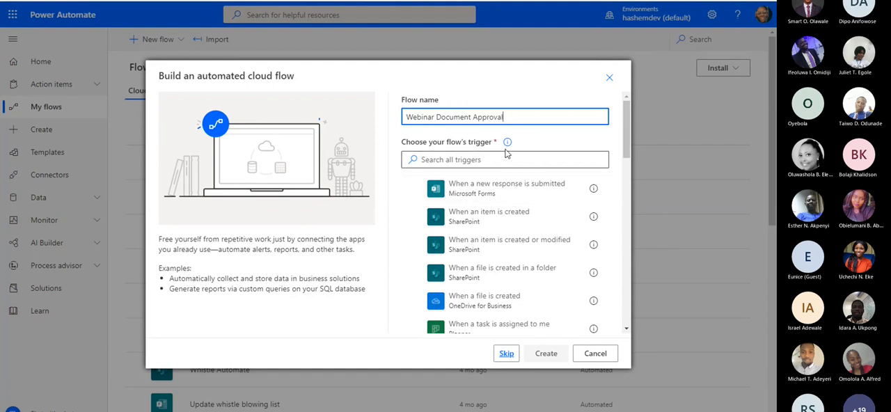
Search the triggers for "when a f" and create the flow with SharePoint's "When a file is created (properties only)" trigger
{"action": "left_click", "coordinate": [467, 160]}
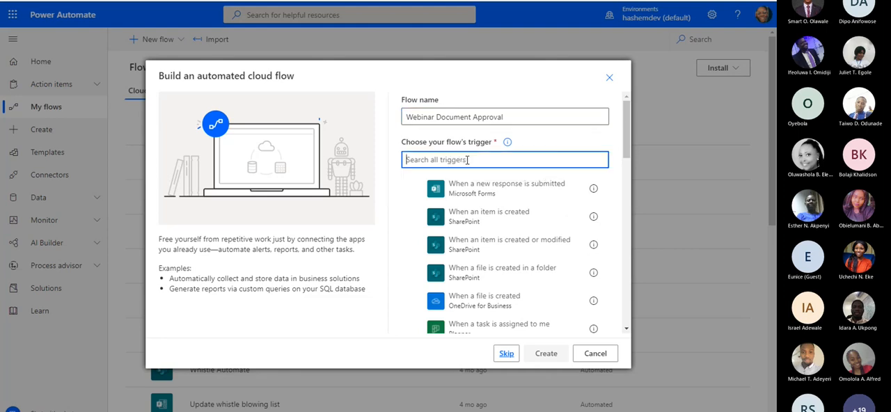
{"action": "type", "text": "whe"}
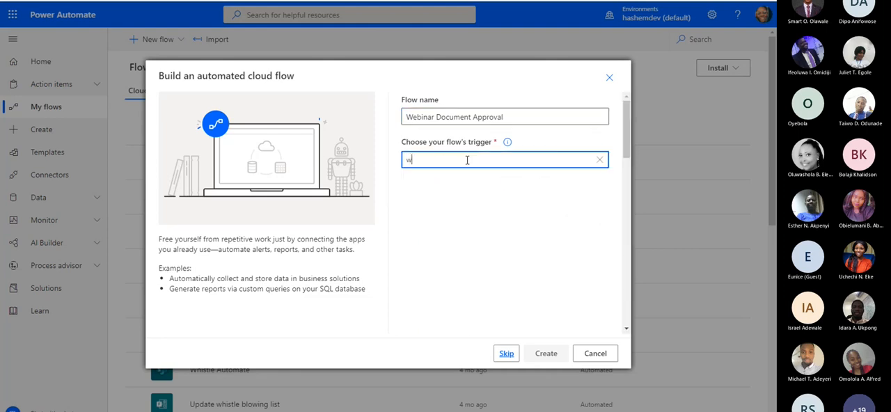
{"action": "type", "text": "n a f"}
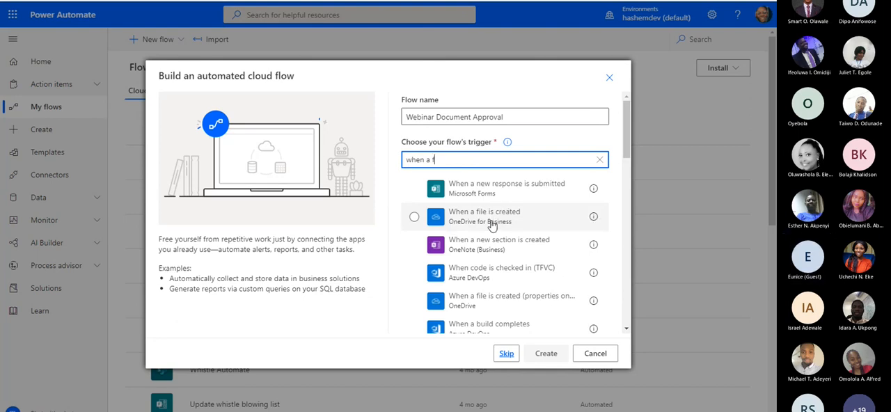
{"action": "scroll", "coordinate": [503, 235], "scroll_direction": "down", "scroll_amount": 3}
{"action": "scroll", "coordinate": [504, 238], "scroll_direction": "down", "scroll_amount": 2}
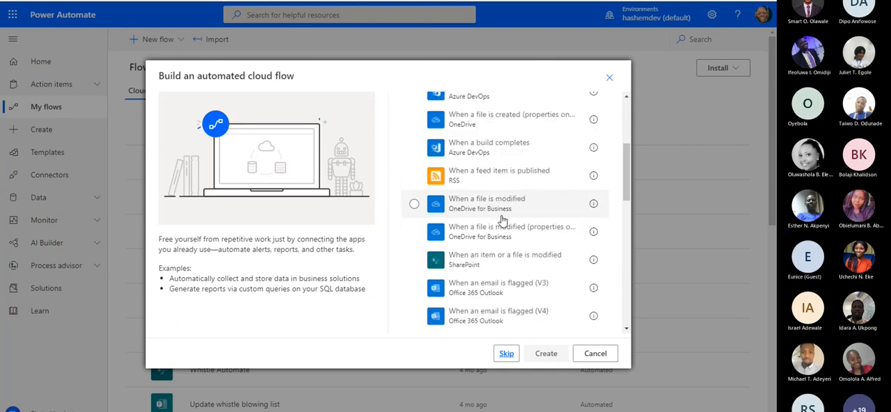
{"action": "scroll", "coordinate": [503, 261], "scroll_direction": "down", "scroll_amount": 1}
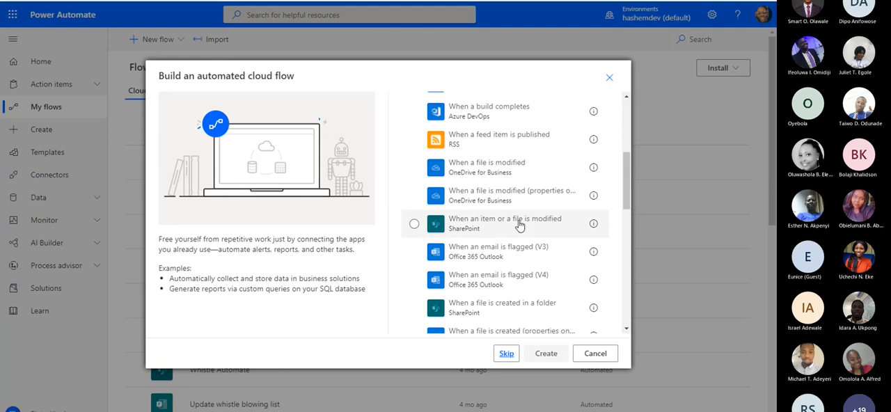
{"action": "scroll", "coordinate": [508, 259], "scroll_direction": "down", "scroll_amount": 1}
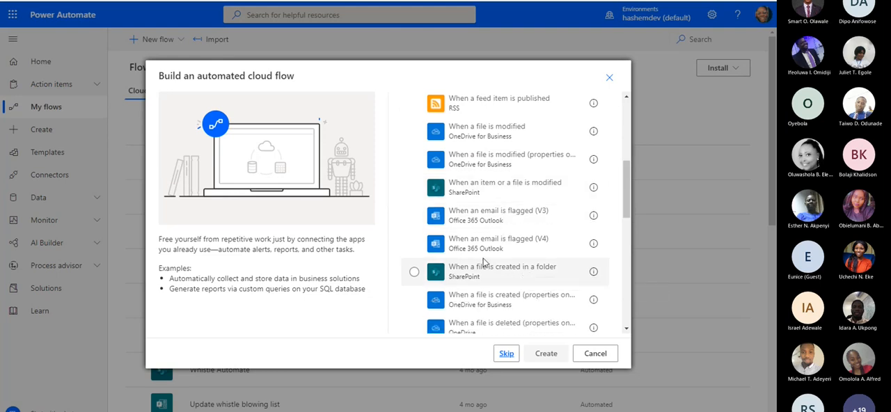
{"action": "scroll", "coordinate": [528, 292], "scroll_direction": "down", "scroll_amount": 2}
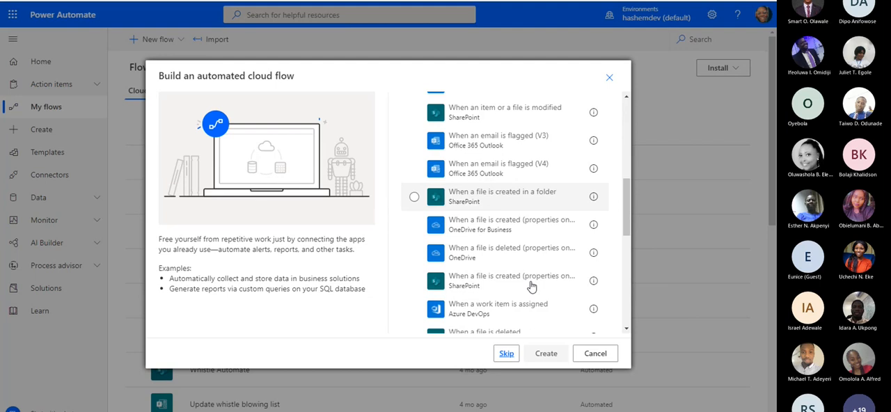
{"action": "scroll", "coordinate": [531, 286], "scroll_direction": "down", "scroll_amount": 1}
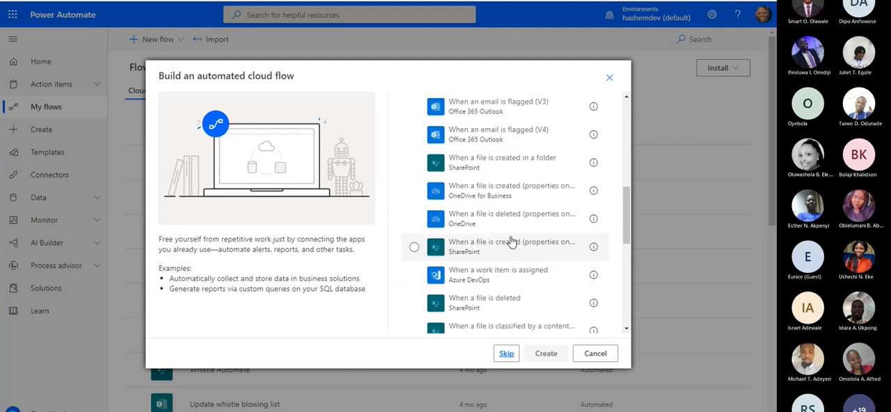
{"action": "scroll", "coordinate": [511, 240], "scroll_direction": "up", "scroll_amount": 3}
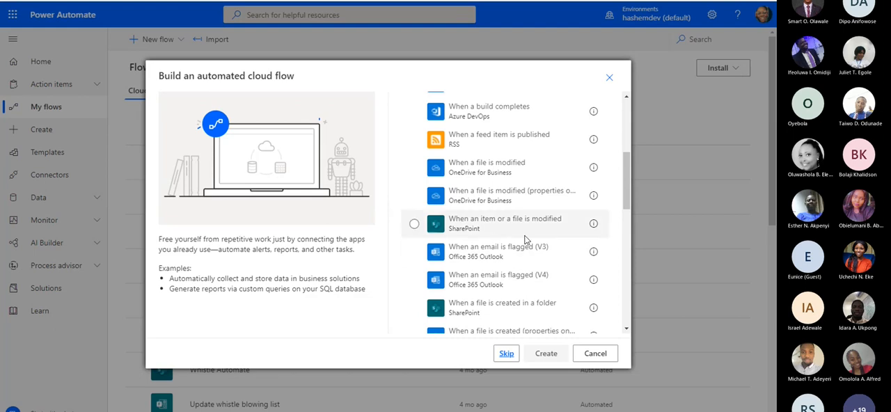
{"action": "scroll", "coordinate": [525, 238], "scroll_direction": "down", "scroll_amount": 1}
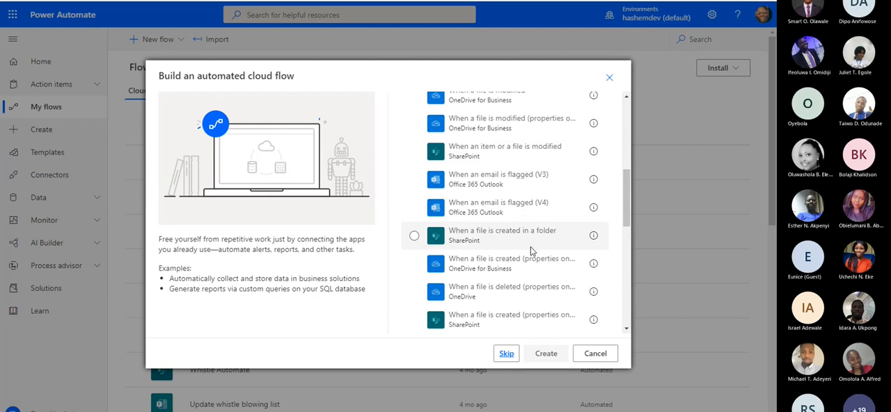
{"action": "scroll", "coordinate": [531, 251], "scroll_direction": "down", "scroll_amount": 1}
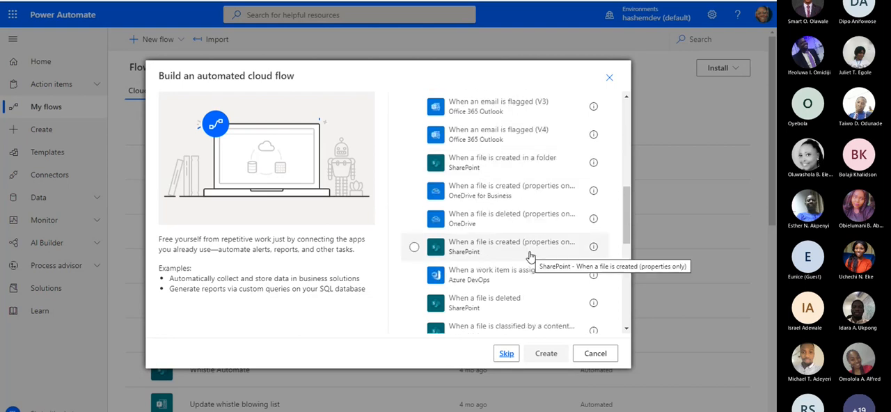
{"action": "left_click", "coordinate": [530, 255]}
{"action": "left_click", "coordinate": [546, 353]}
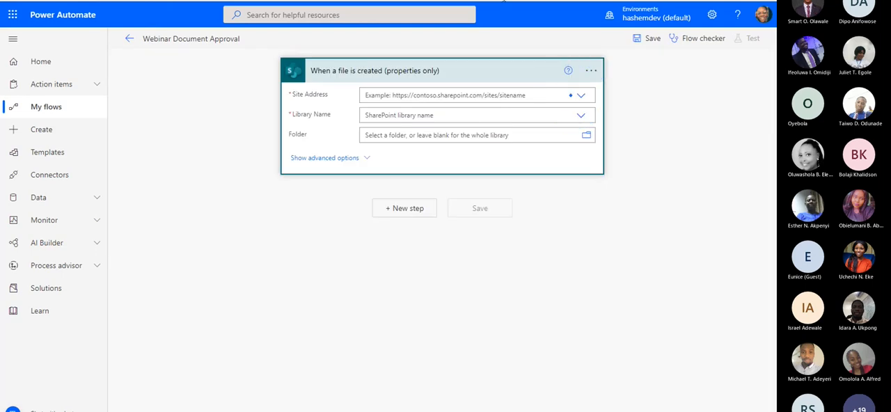
Try to choose a Site Address for the file-created trigger, and leave the flow for the flows list
{"action": "left_click", "coordinate": [471, 96]}
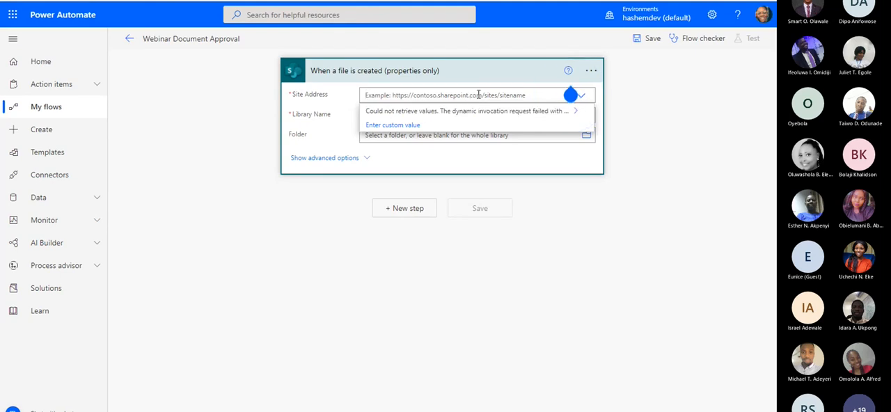
{"action": "left_click", "coordinate": [487, 161]}
{"action": "left_click", "coordinate": [494, 95]}
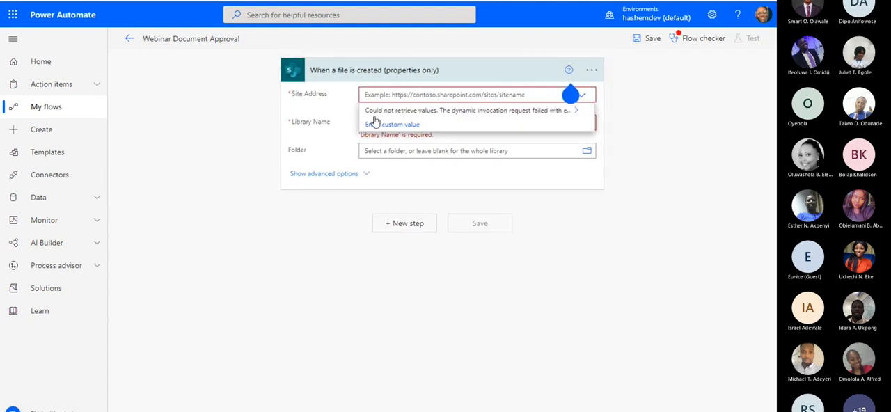
{"action": "left_click", "coordinate": [178, 116]}
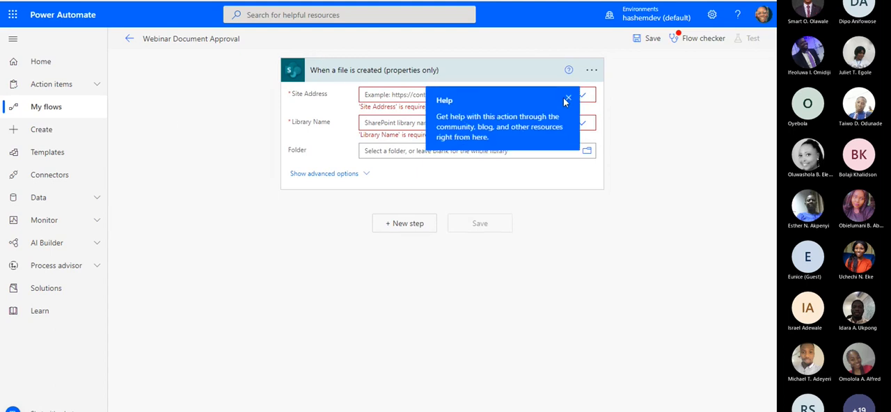
{"action": "left_click", "coordinate": [453, 95]}
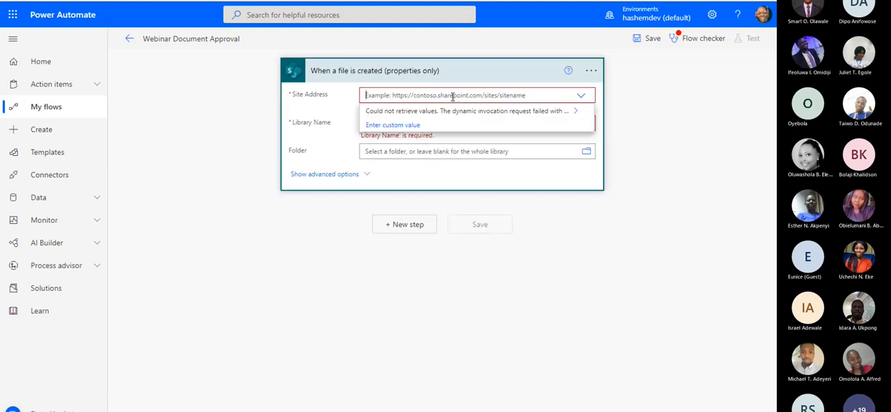
{"action": "left_click", "coordinate": [128, 43]}
{"action": "left_click", "coordinate": [457, 66]}
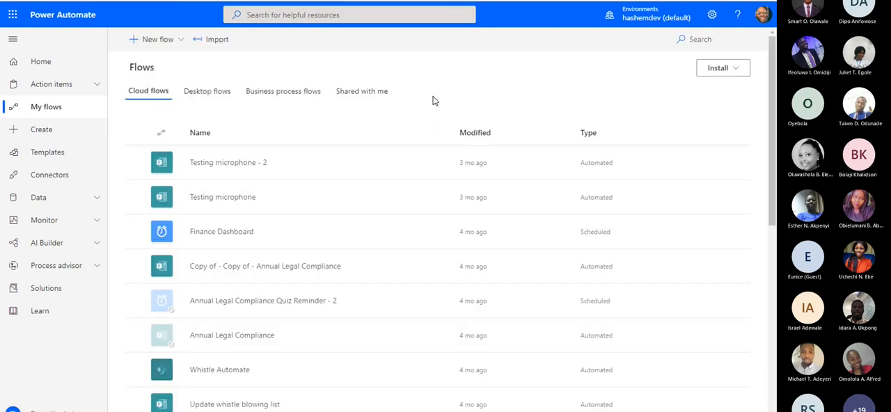
Start another automated cloud flow and name it Webinar Document Approval
{"action": "left_click", "coordinate": [162, 40]}
{"action": "left_click", "coordinate": [199, 143]}
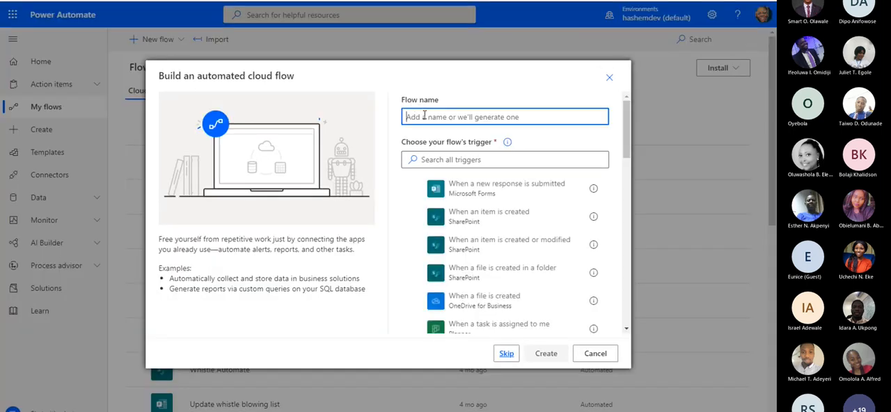
{"action": "type", "text": "Webi"}
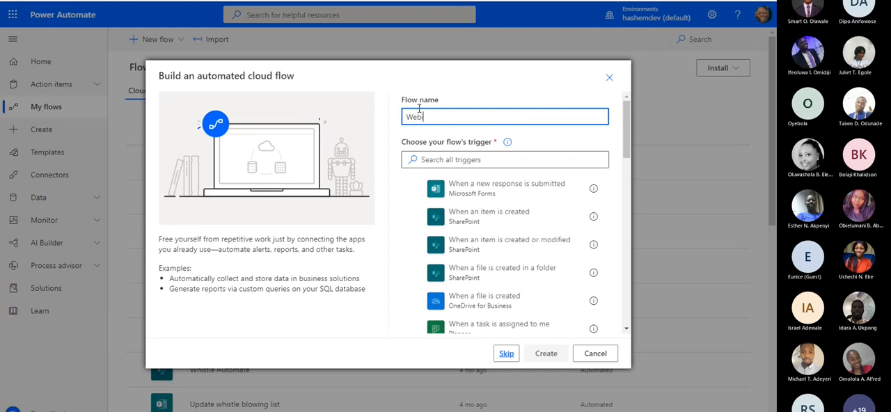
{"action": "type", "text": "nar Document Approval"}
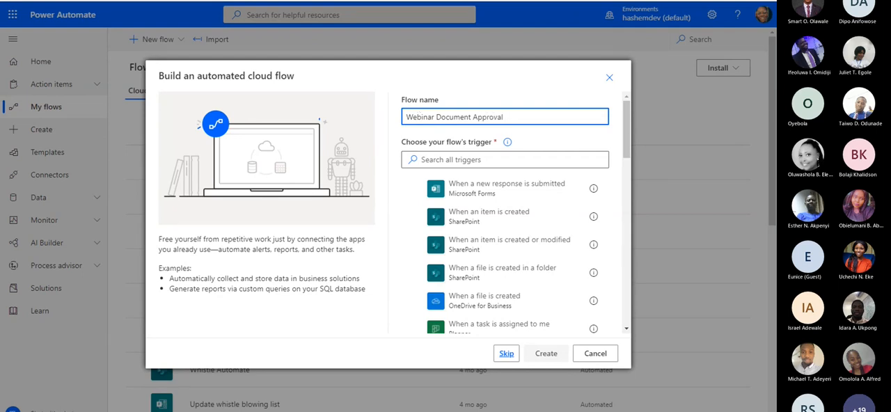
Search the triggers for "when a file" and create the flow with SharePoint's "When a file is created (properties only)" trigger
{"action": "scroll", "coordinate": [573, 278], "scroll_direction": "down", "scroll_amount": 10}
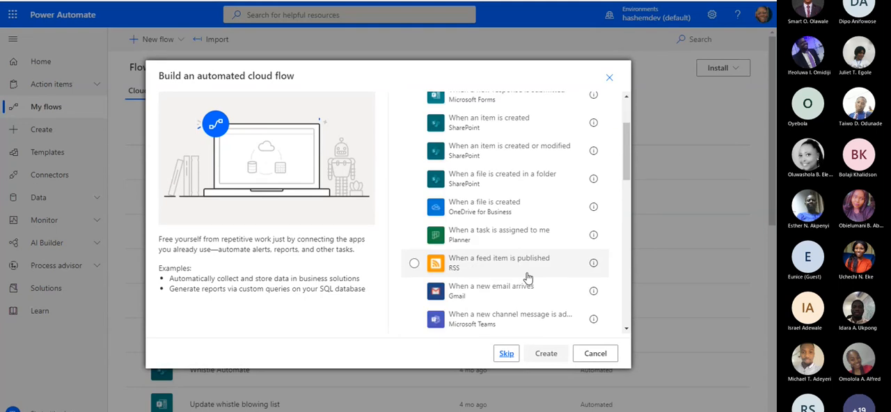
{"action": "scroll", "coordinate": [533, 267], "scroll_direction": "down", "scroll_amount": 5}
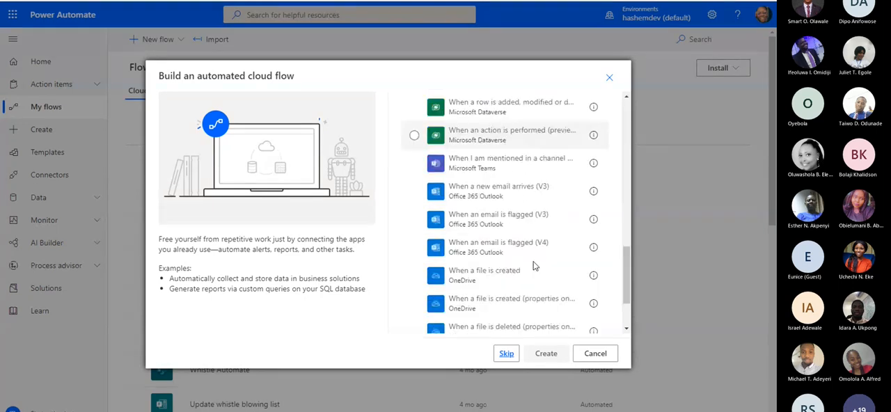
{"action": "scroll", "coordinate": [533, 266], "scroll_direction": "up", "scroll_amount": 15}
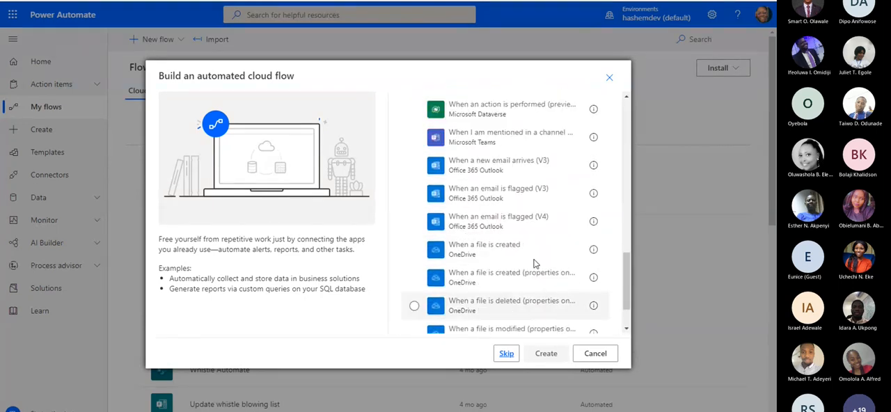
{"action": "type", "text": "when a file"}
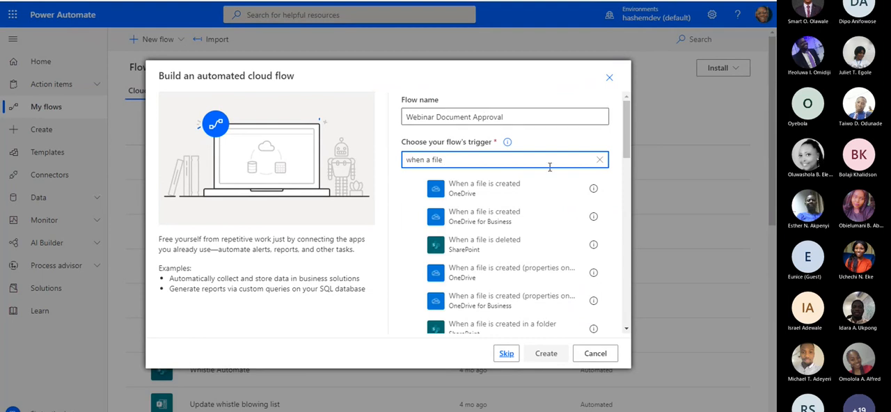
{"action": "scroll", "coordinate": [490, 279], "scroll_direction": "down", "scroll_amount": 1}
{"action": "scroll", "coordinate": [495, 293], "scroll_direction": "down", "scroll_amount": 1}
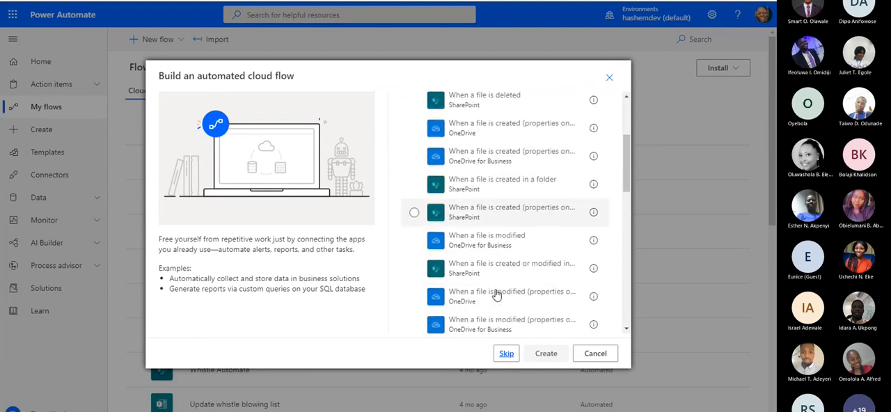
{"action": "left_click", "coordinate": [506, 217]}
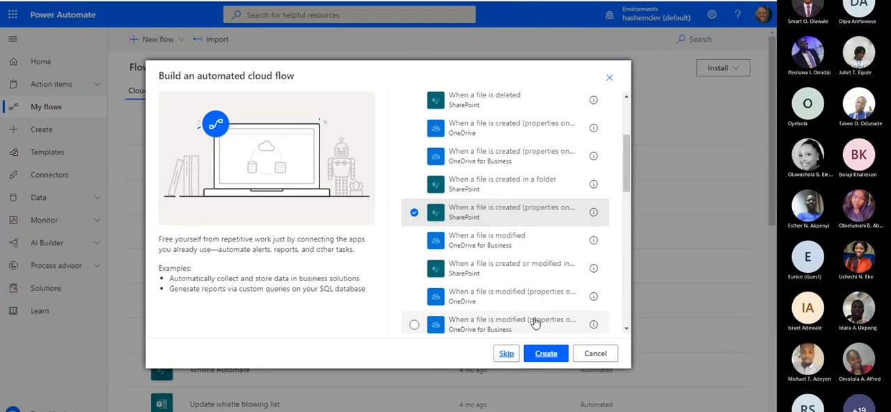
{"action": "left_click", "coordinate": [540, 355]}
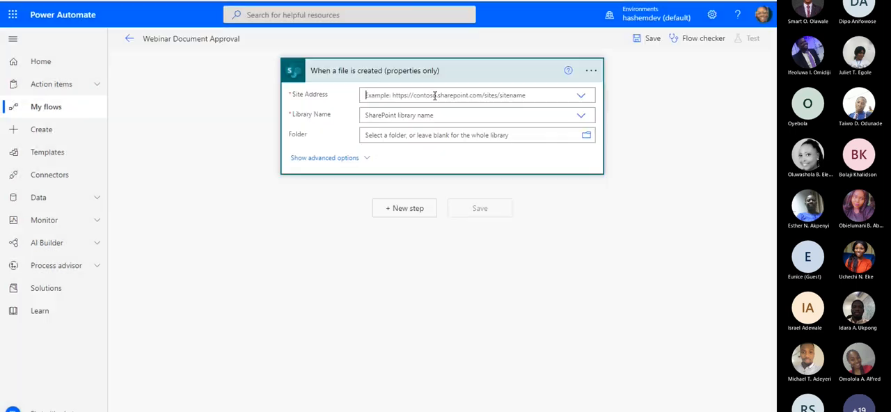
Try to list the available SharePoint sites for the new trigger's Site Address
{"action": "left_click", "coordinate": [436, 94]}
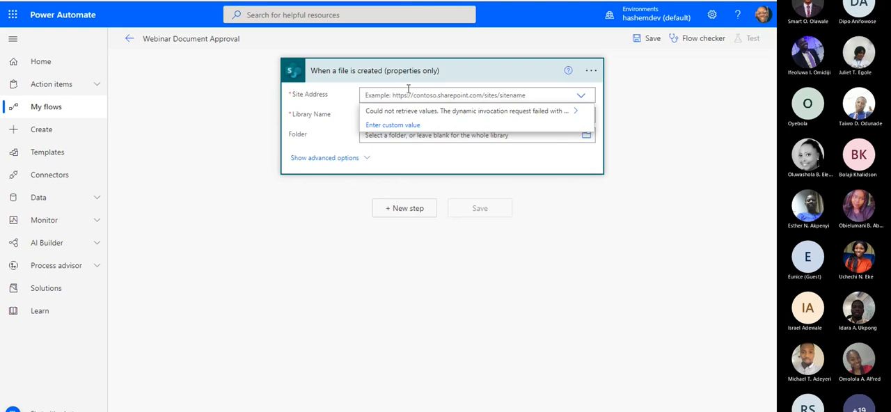
{"action": "left_click", "coordinate": [581, 94]}
{"action": "left_click", "coordinate": [459, 98]}
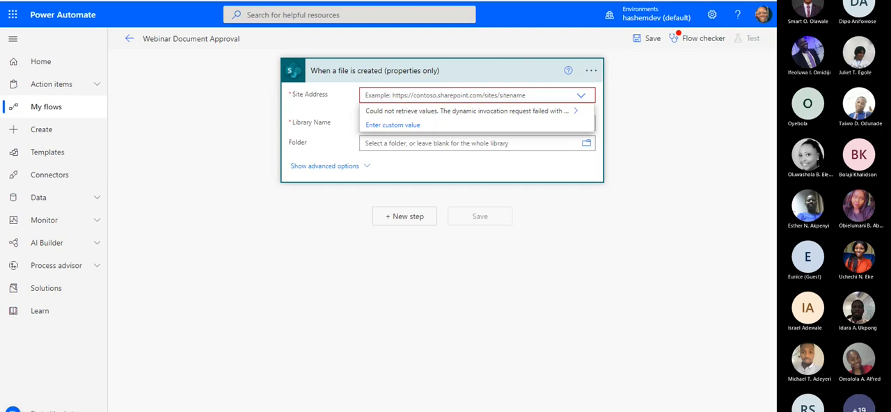
Switch to the Office 365 home page, open SharePoint and go to the Development Site
{"action": "mouse_move", "coordinate": [405, 1]}
{"action": "left_mouse_down"}
{"action": "mouse_move", "coordinate": [405, 69]}
{"action": "mouse_move", "coordinate": [405, 0]}
{"action": "left_mouse_up"}
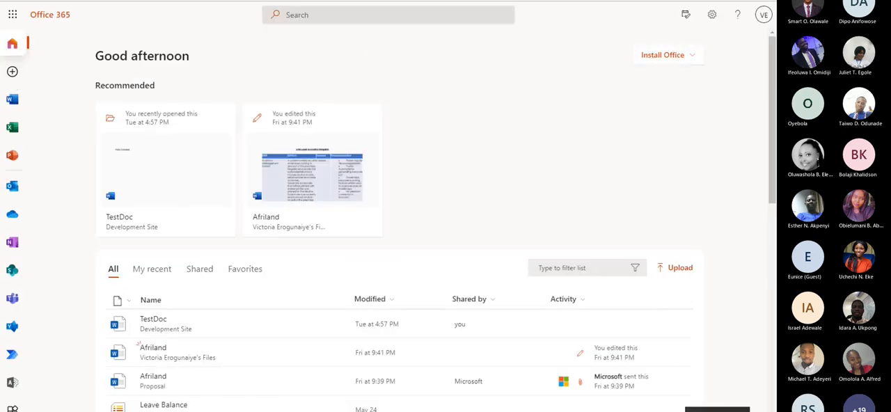
{"action": "left_click", "coordinate": [12, 270]}
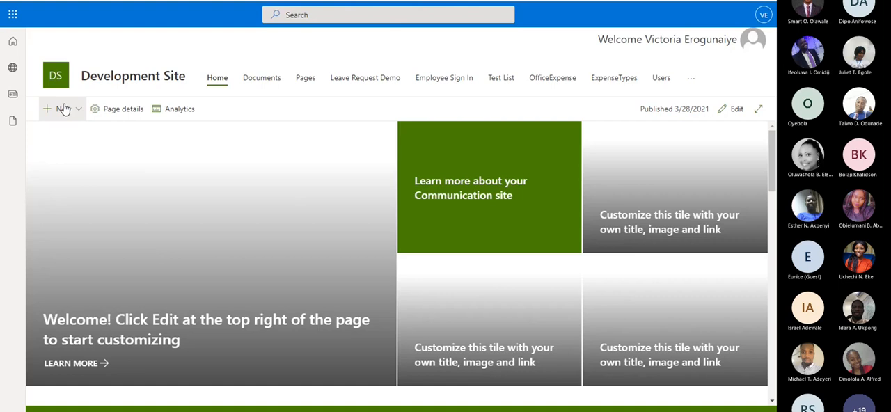
Create a new document library named WebinarProposals on the Development Site, shown in the site navigation
{"action": "left_click", "coordinate": [64, 108]}
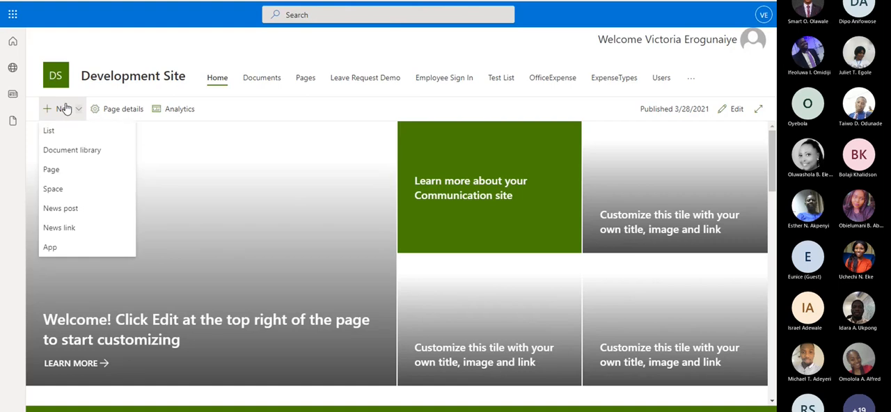
{"action": "left_click", "coordinate": [236, 16]}
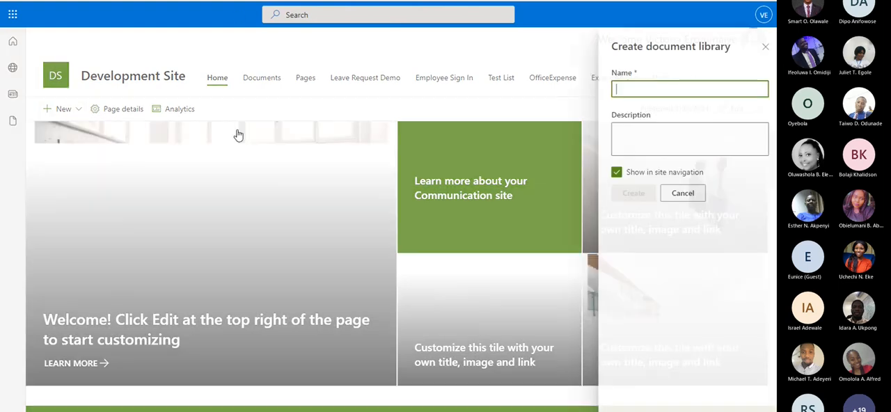
{"action": "type", "text": "We"}
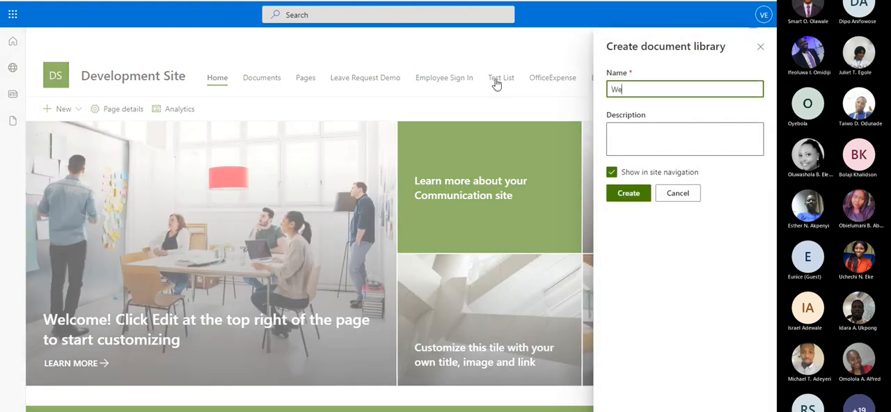
{"action": "type", "text": "binarProp"}
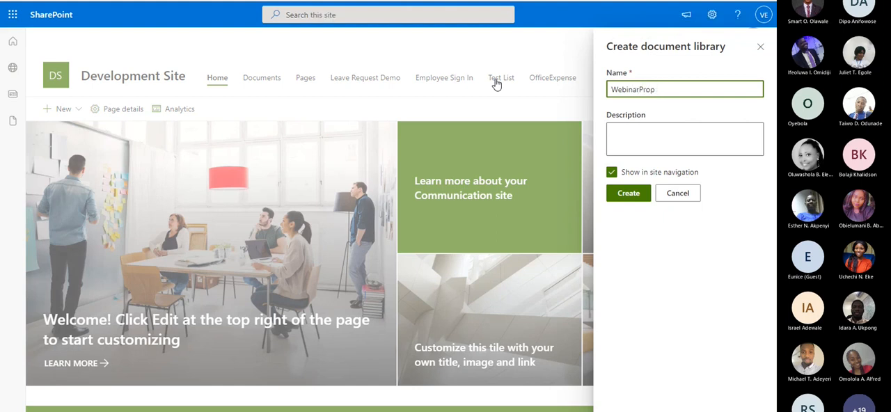
{"action": "type", "text": "osals"}
{"action": "left_click", "coordinate": [631, 199]}
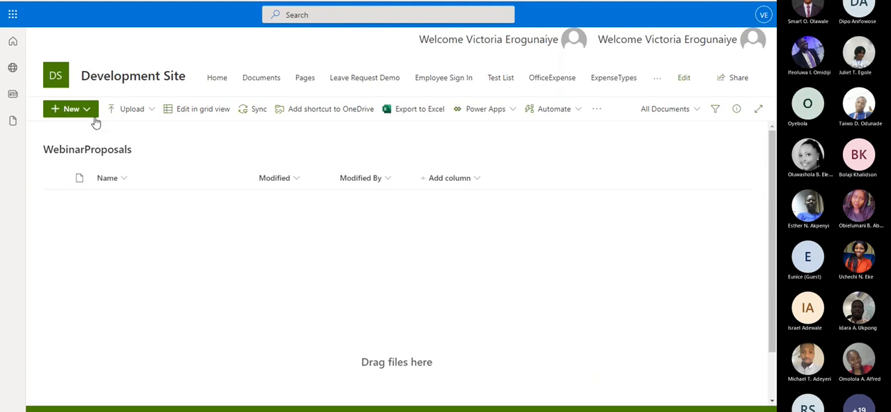
Create a folder named ProposalDraft in the WebinarProposals library
{"action": "left_click", "coordinate": [87, 114]}
{"action": "left_click", "coordinate": [99, 131]}
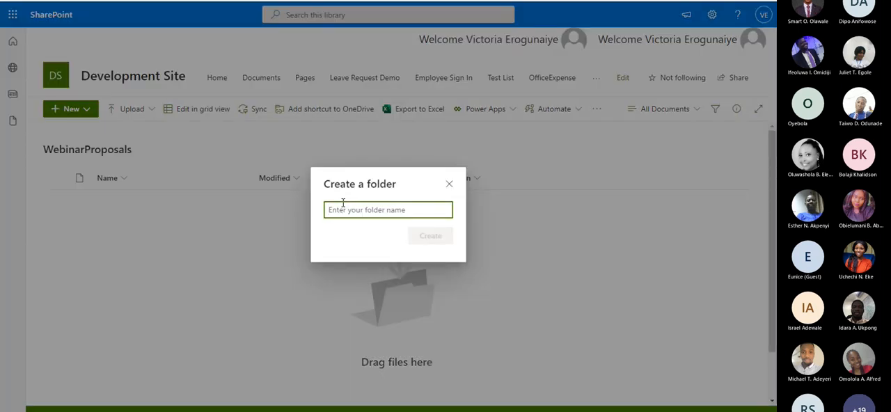
{"action": "type", "text": "ProposalDraf"}
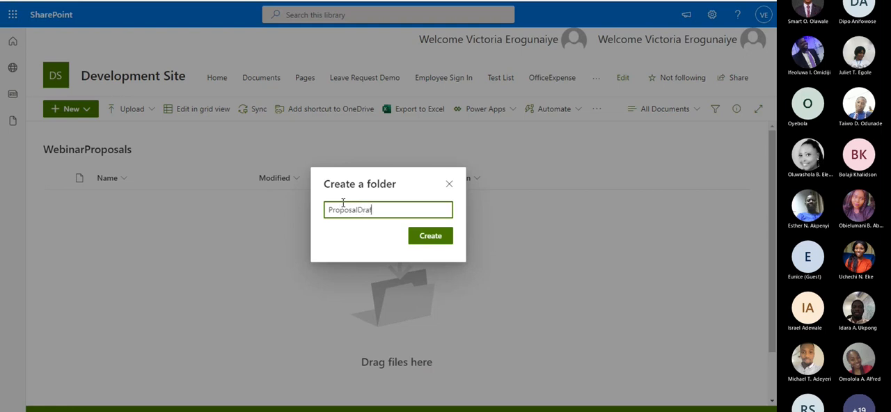
{"action": "type", "text": "t"}
{"action": "left_click", "coordinate": [422, 240]}
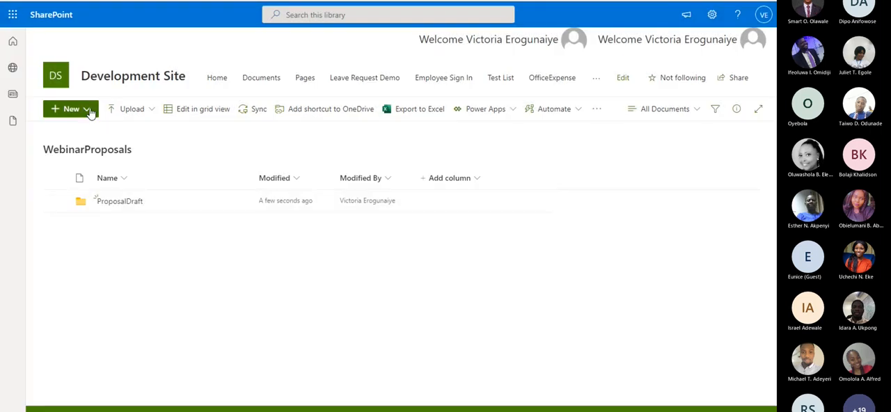
Create a second folder named ApprovedProposals in the WebinarProposals library
{"action": "left_click", "coordinate": [90, 113]}
{"action": "left_click", "coordinate": [73, 130]}
{"action": "type", "text": "Approv"}
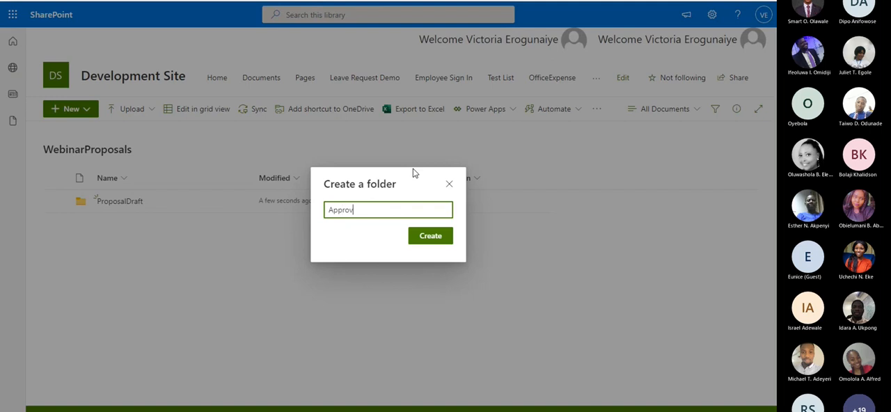
{"action": "type", "text": "edProposal"}
{"action": "left_click", "coordinate": [432, 236]}
Switch to Power Automate by loading flow.microsoft.com in a new browser tab
{"action": "left_click", "coordinate": [66, 3]}
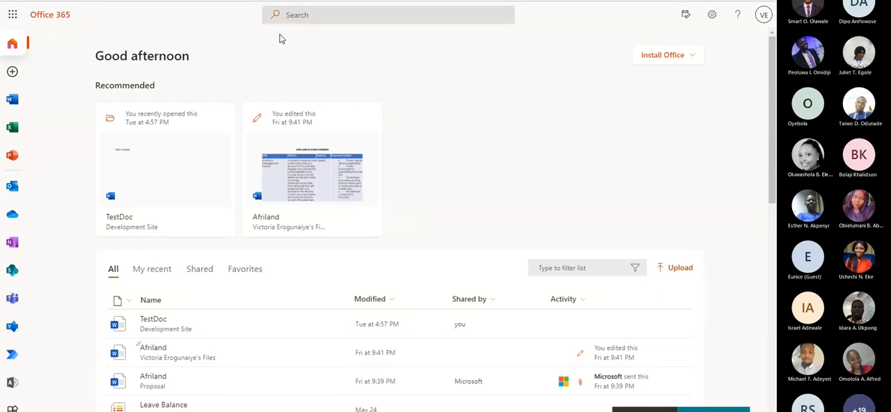
{"action": "left_click", "coordinate": [284, 1]}
{"action": "type", "text": "f"}
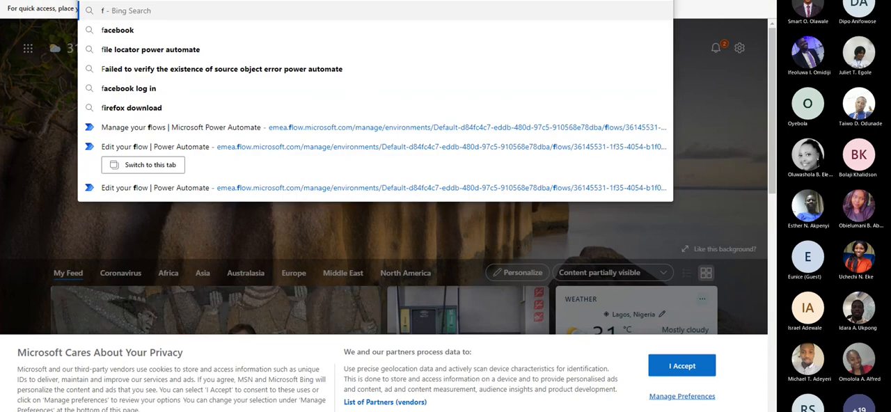
{"action": "type", "text": "low."}
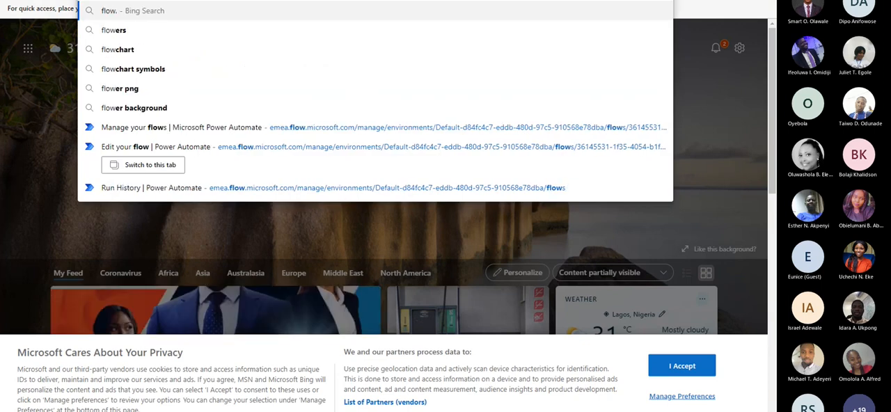
{"action": "type", "text": "microsoft.com"}
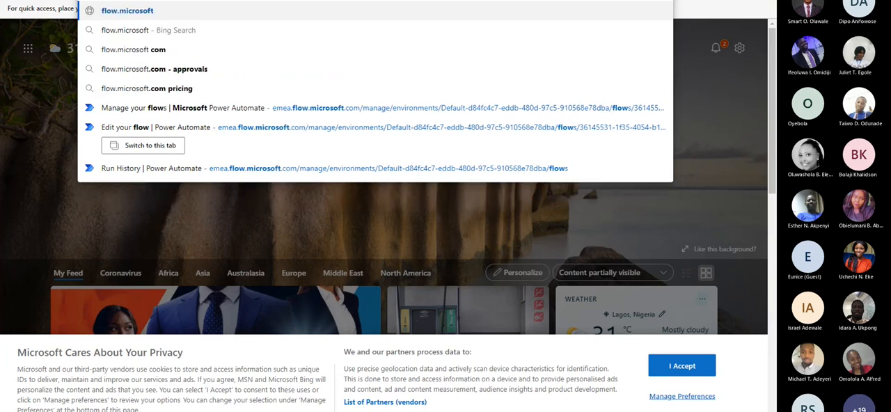
{"action": "key", "text": "Return"}
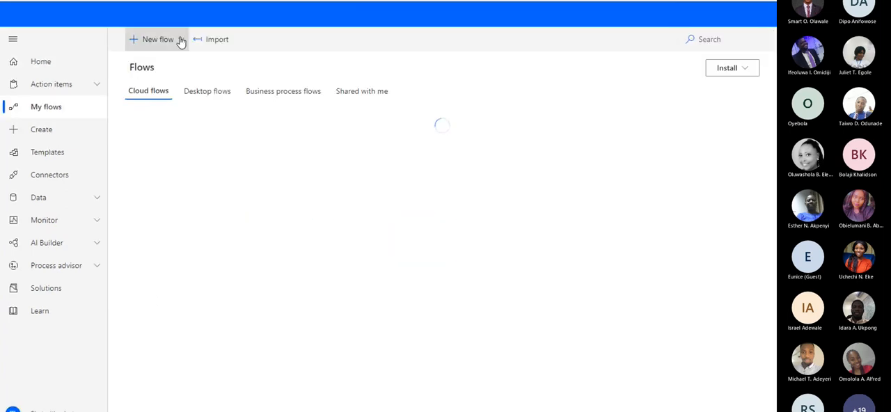
Start a new automated cloud flow and name it Webinar Proposal Approval
{"action": "left_click", "coordinate": [176, 40]}
{"action": "left_click", "coordinate": [184, 139]}
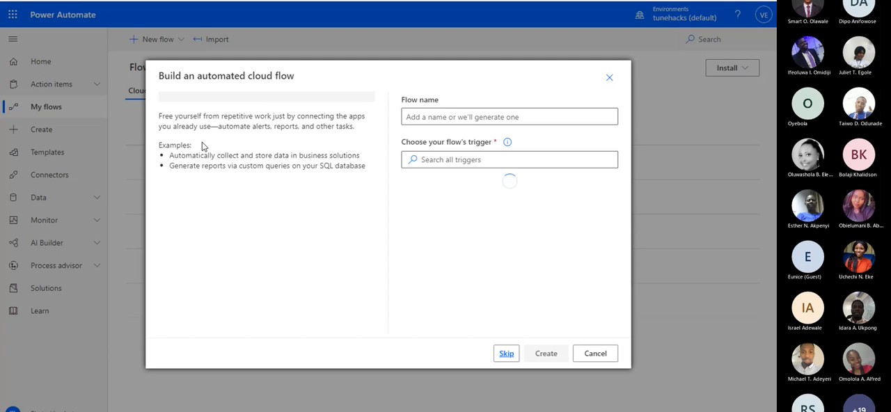
{"action": "left_click", "coordinate": [446, 113]}
{"action": "type", "text": "Web"}
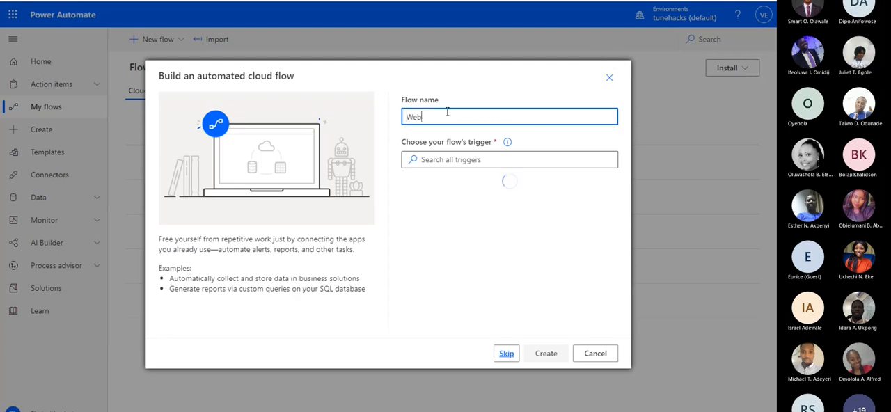
{"action": "type", "text": "inar Pr"}
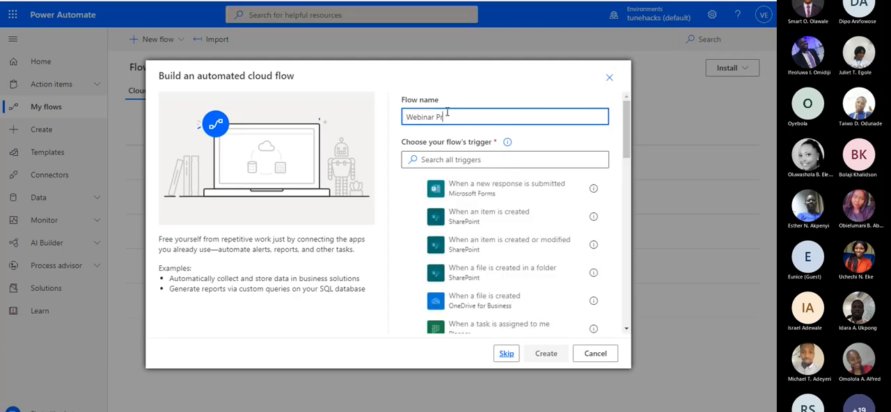
{"action": "type", "text": "oposal Approval"}
Search the triggers for "when a file" and create the flow with SharePoint's "When a file is created (properties only)" trigger
{"action": "left_click", "coordinate": [490, 159]}
{"action": "type", "text": "when"}
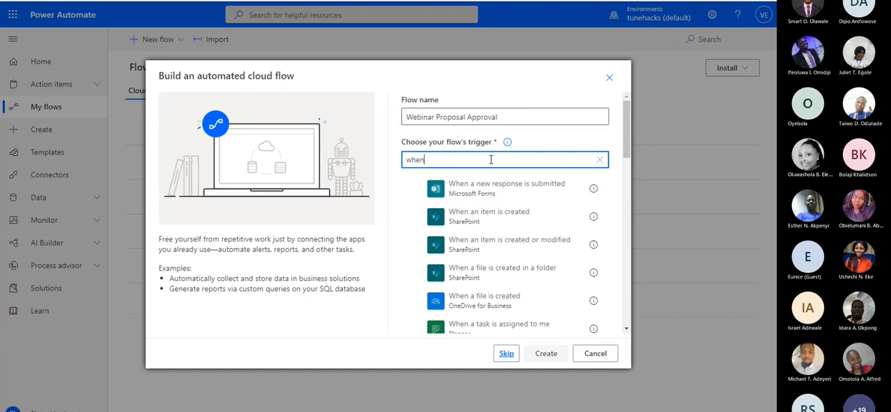
{"action": "type", "text": " a file"}
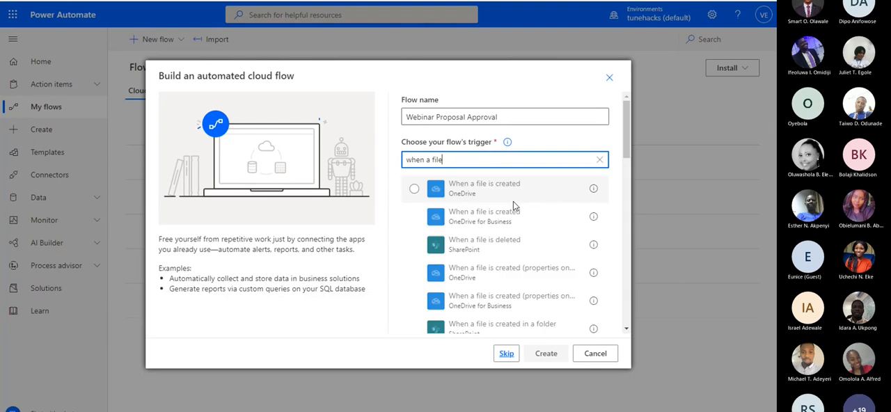
{"action": "scroll", "coordinate": [515, 268], "scroll_direction": "down", "scroll_amount": 3}
{"action": "left_click", "coordinate": [526, 257]}
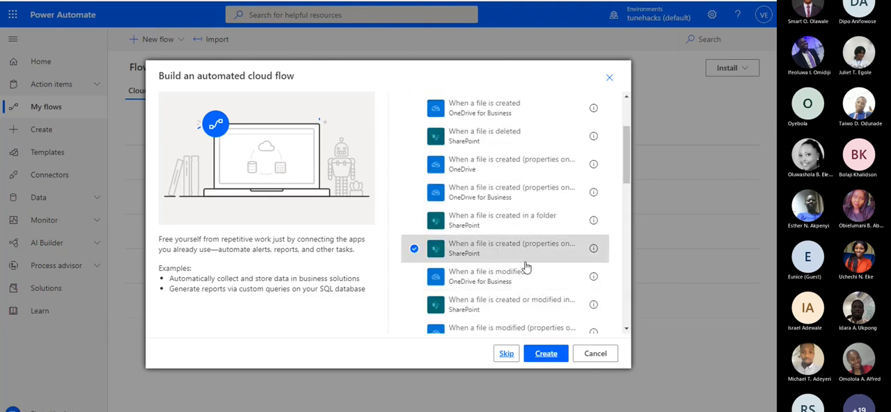
{"action": "left_click", "coordinate": [545, 353]}
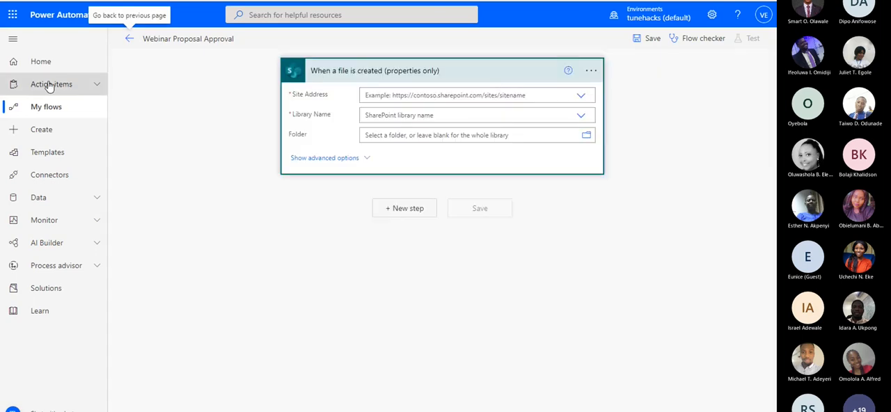
Set the trigger's Site Address to Development Site and its Library Name to WebinarProposals
{"action": "left_click", "coordinate": [468, 96]}
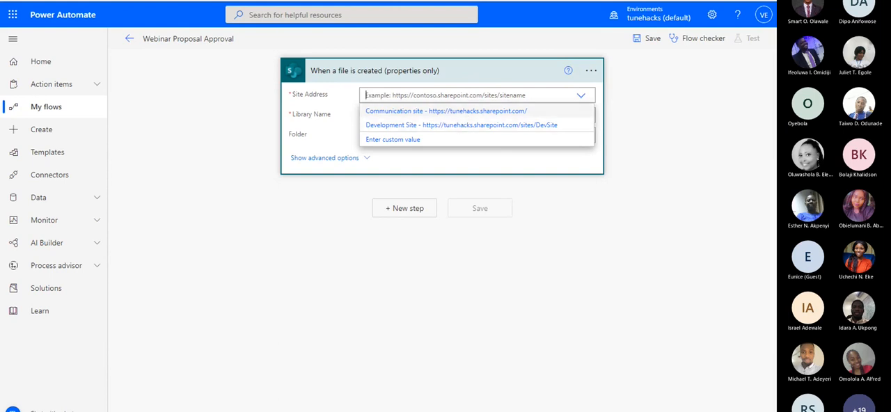
{"action": "left_click", "coordinate": [440, 127]}
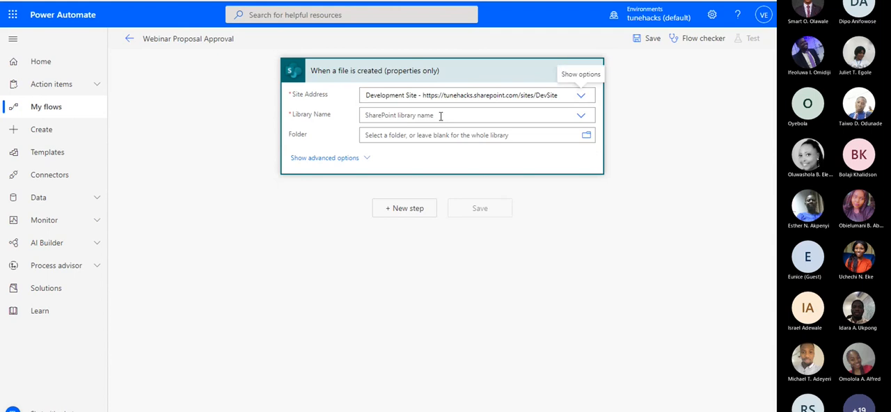
{"action": "left_click", "coordinate": [447, 114]}
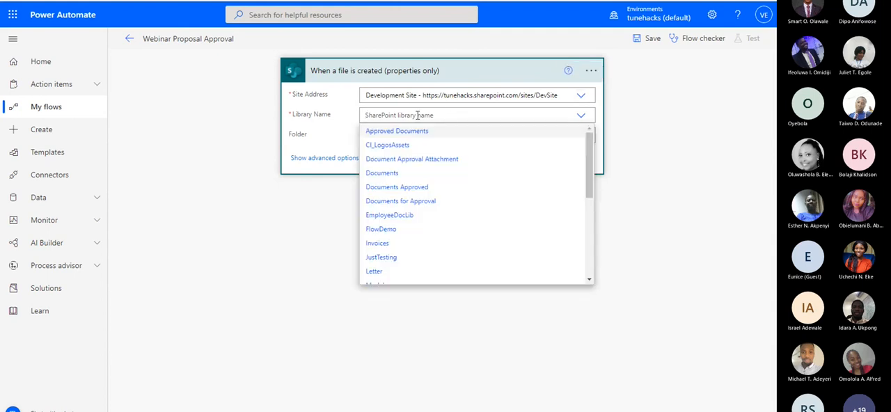
{"action": "type", "text": "web"}
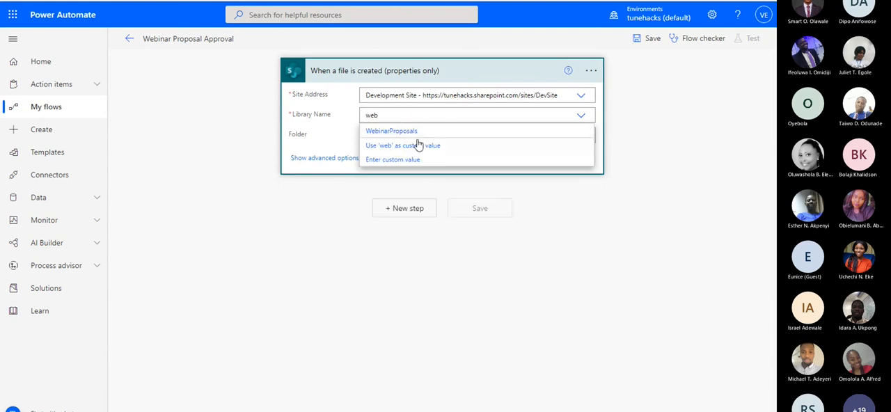
{"action": "left_click", "coordinate": [416, 130]}
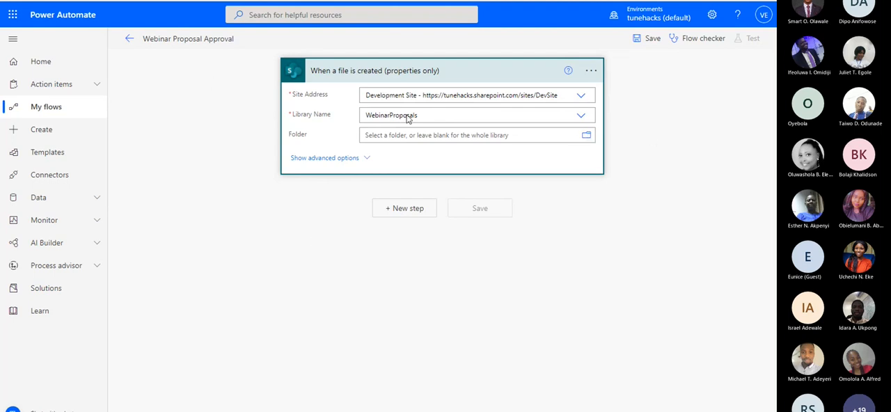
Choose the ProposalDraft folder inside WebinarProposals as the folder the trigger monitors
{"action": "left_click", "coordinate": [587, 136]}
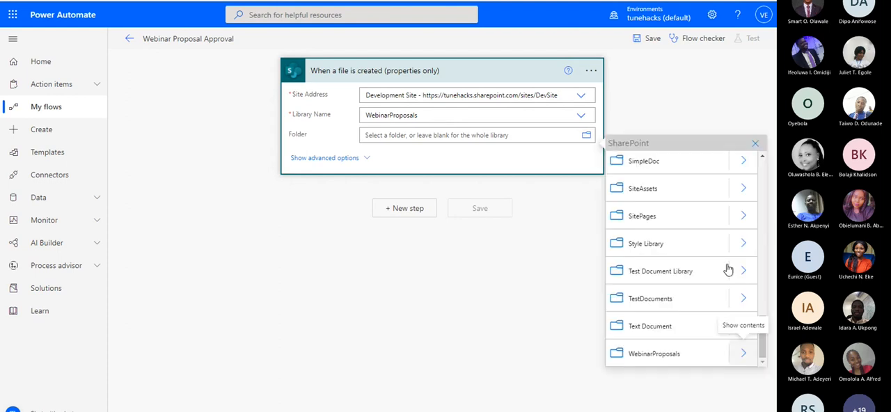
{"action": "left_click", "coordinate": [745, 354]}
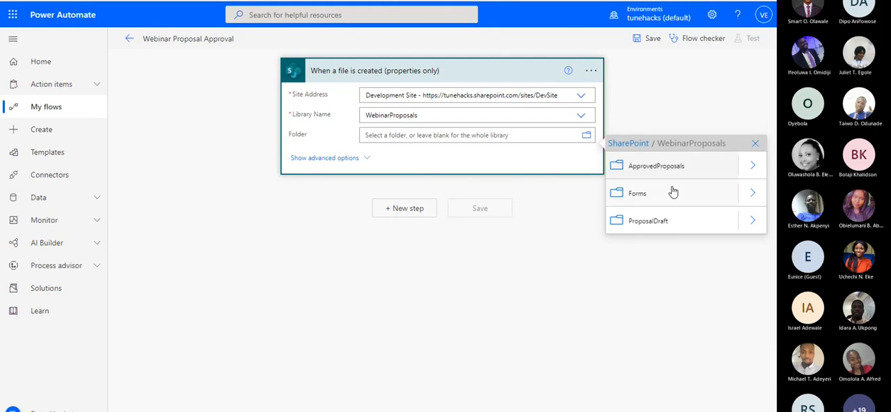
{"action": "left_click", "coordinate": [692, 229]}
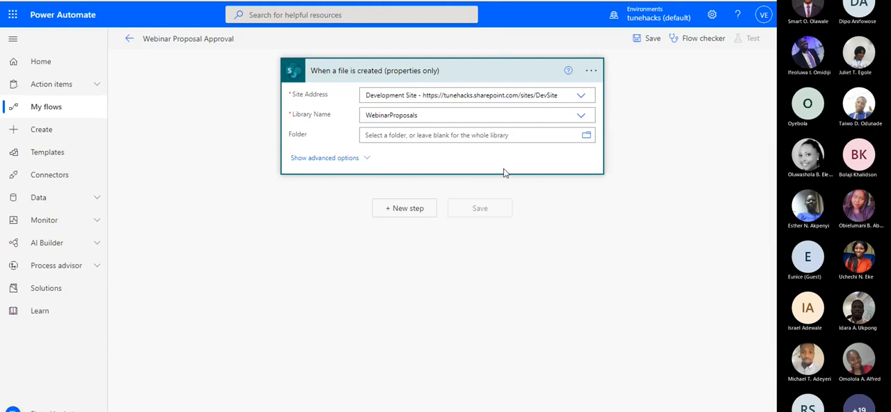
Add a new step after the trigger, search for "get file content" and choose SharePoint's Get file content action
{"action": "left_click", "coordinate": [410, 205]}
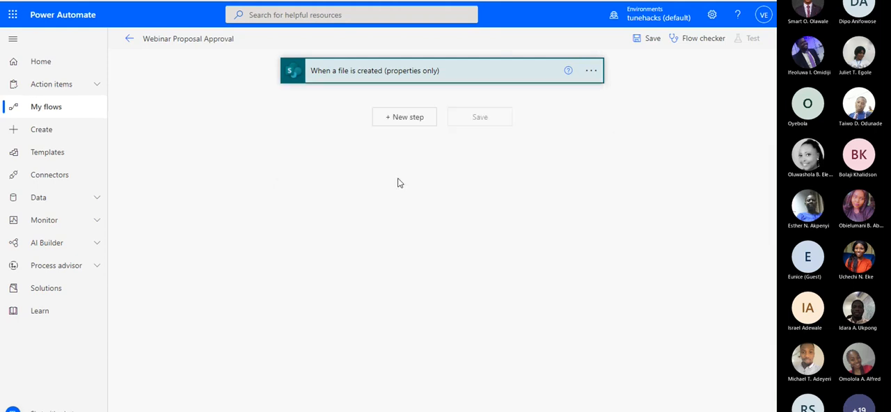
{"action": "left_click", "coordinate": [407, 117]}
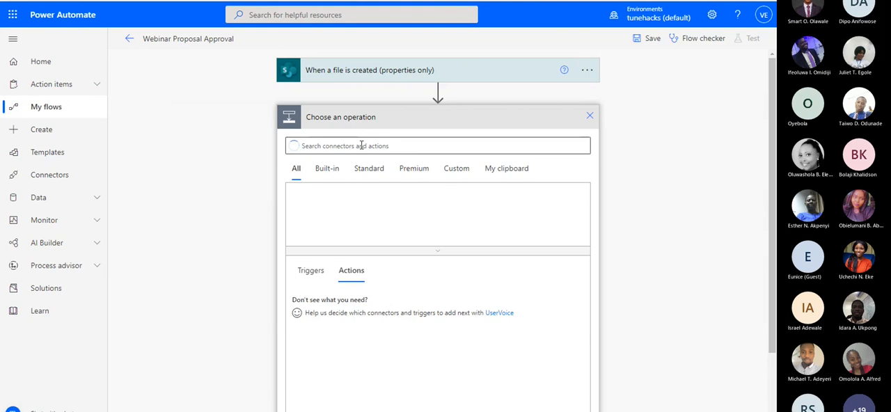
{"action": "type", "text": "get"}
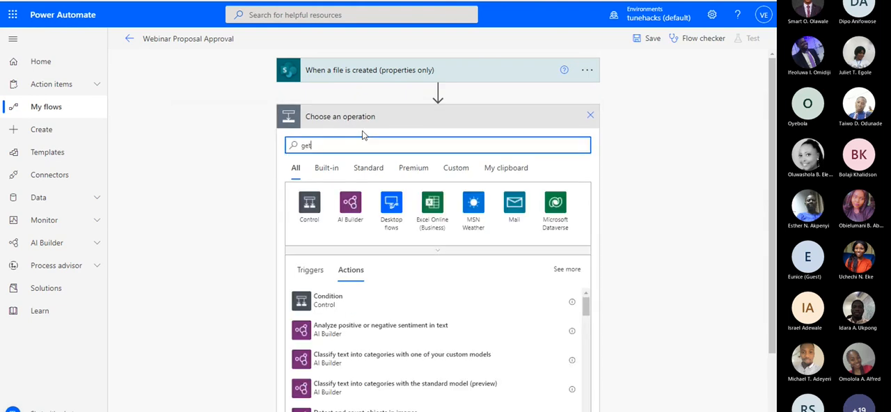
{"action": "type", "text": " file content"}
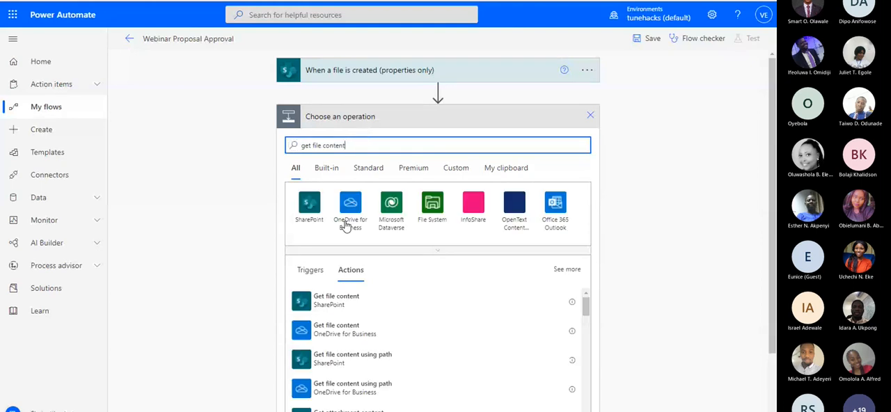
{"action": "left_click", "coordinate": [377, 302]}
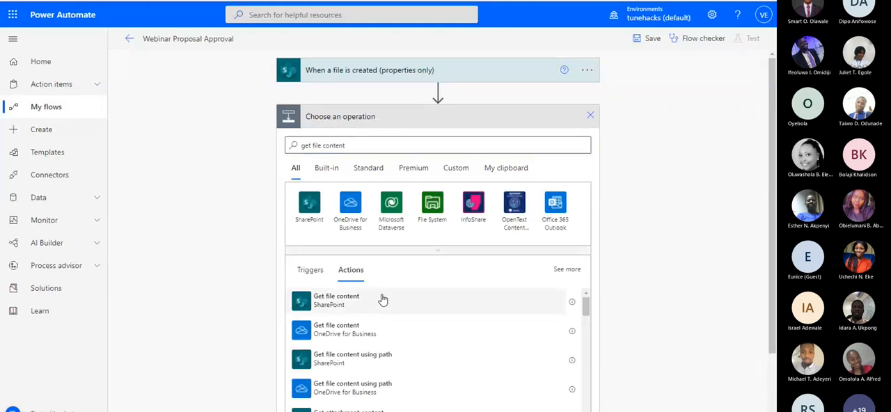
Set Get file content's Site Address to Development Site and its File Identifier to the trigger's Identifier, and reveal its advanced options
{"action": "left_click", "coordinate": [393, 142]}
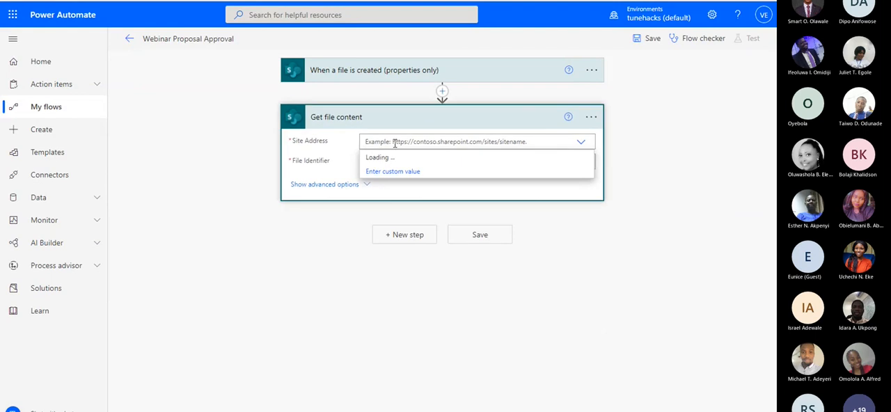
{"action": "left_click", "coordinate": [412, 169]}
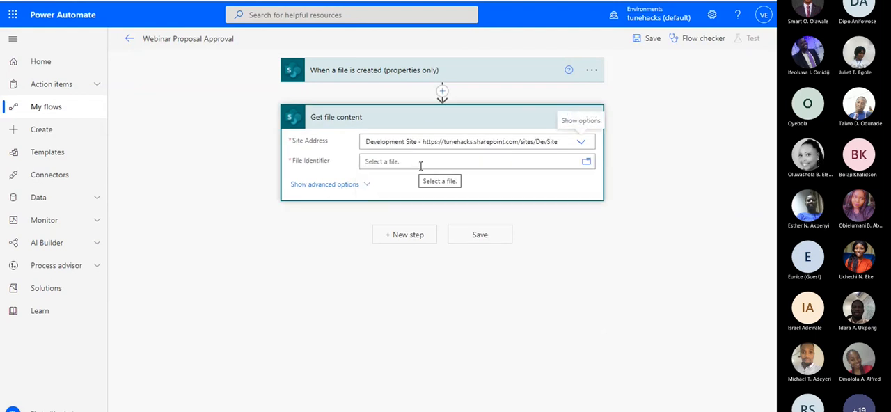
{"action": "left_click", "coordinate": [424, 166]}
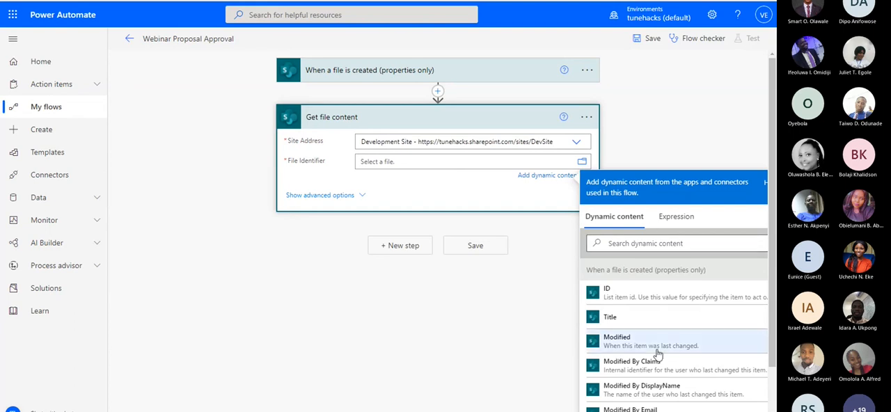
{"action": "left_click", "coordinate": [653, 243]}
{"action": "type", "text": "i"}
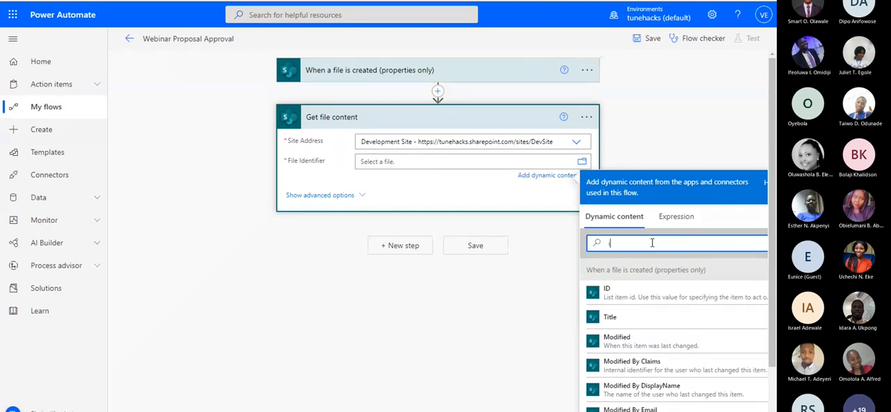
{"action": "type", "text": "dent"}
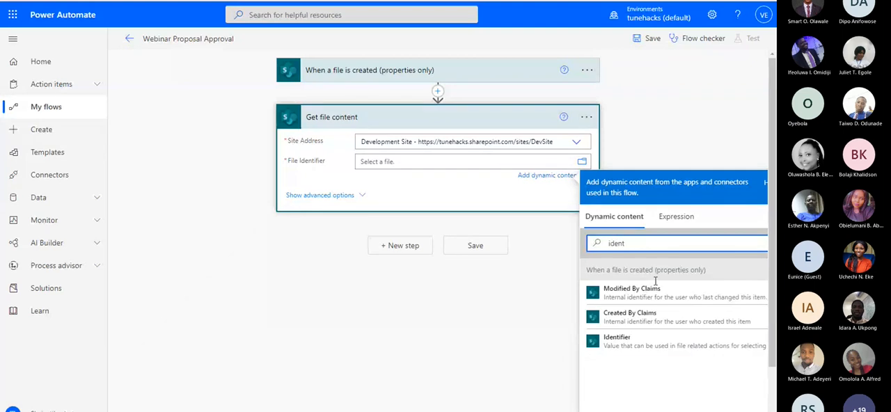
{"action": "left_click", "coordinate": [614, 342]}
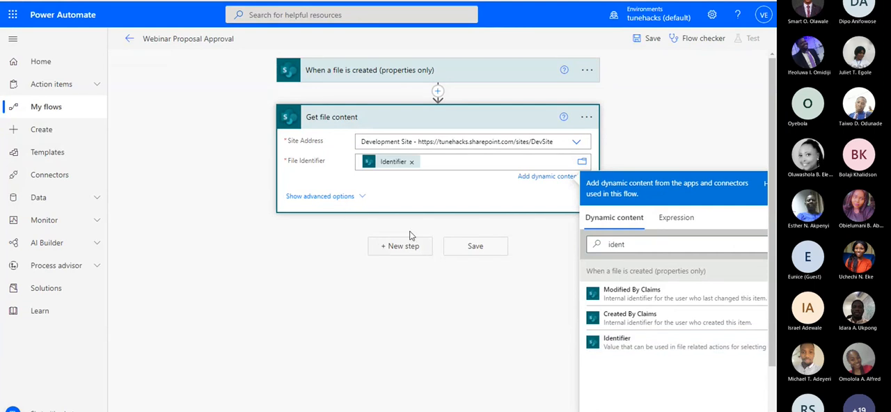
{"action": "left_click", "coordinate": [413, 124]}
{"action": "left_click", "coordinate": [404, 206]}
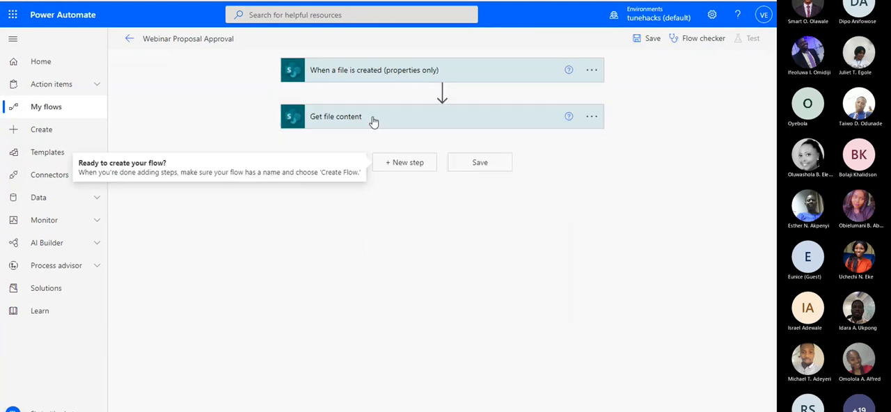
{"action": "left_click", "coordinate": [374, 123]}
{"action": "left_click", "coordinate": [346, 195]}
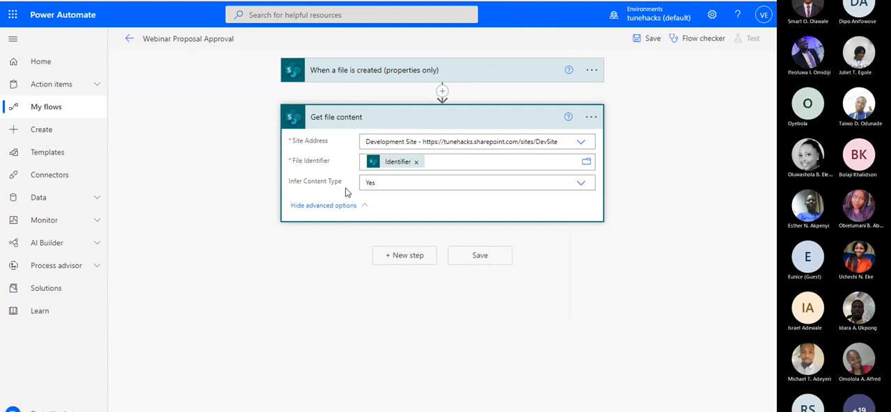
{"action": "left_click", "coordinate": [387, 111]}
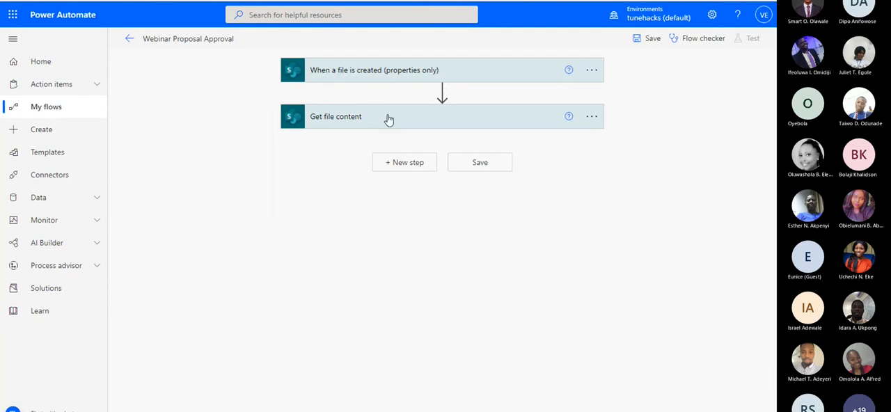
Add a new step after Get file content, search for "start and wait" and choose Approvals' Start and wait for an approval action
{"action": "left_click", "coordinate": [402, 166]}
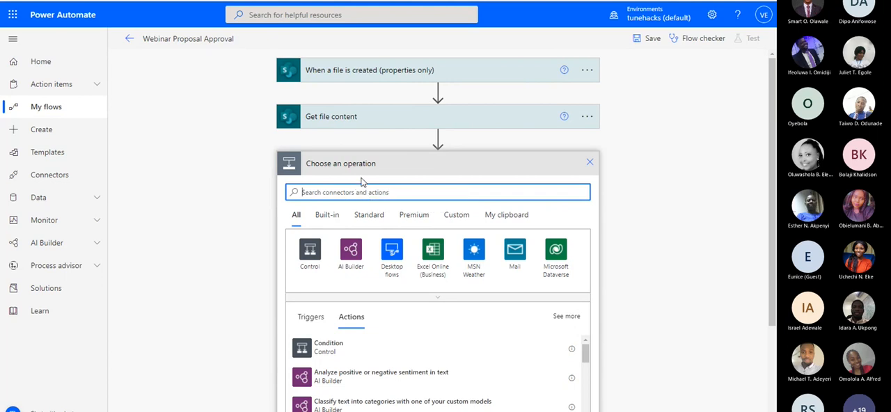
{"action": "type", "text": "start a"}
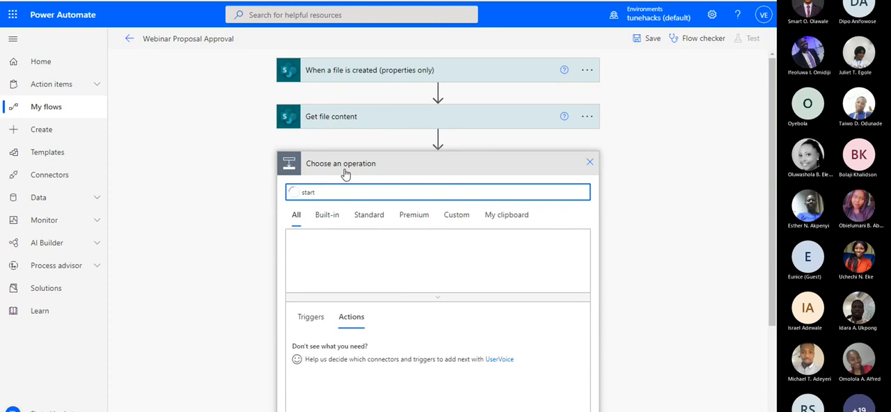
{"action": "type", "text": "nd wait"}
{"action": "scroll", "coordinate": [415, 192], "scroll_direction": "down", "scroll_amount": 2}
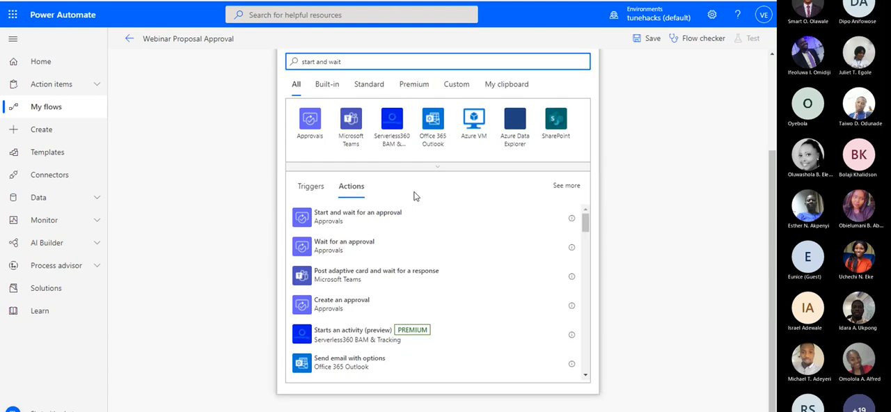
{"action": "left_click", "coordinate": [379, 224]}
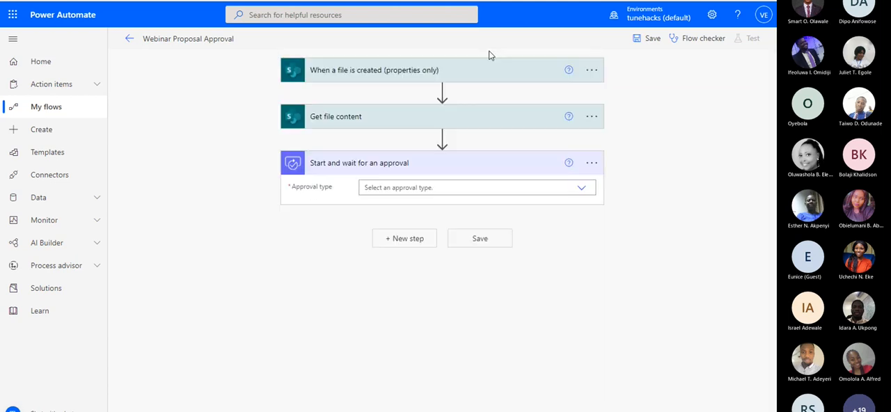
Set the approval type to "Approve/Reject - First to respond" and the approval title to "Proposal"
{"action": "left_click", "coordinate": [422, 188]}
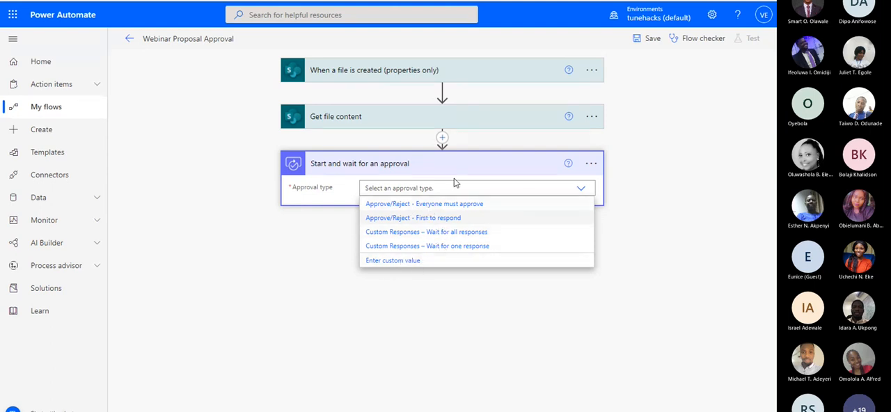
{"action": "left_click", "coordinate": [449, 219]}
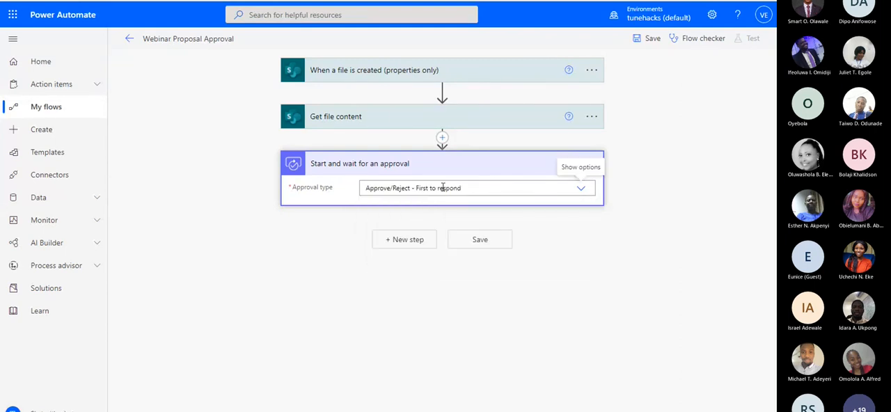
{"action": "left_click", "coordinate": [408, 207]}
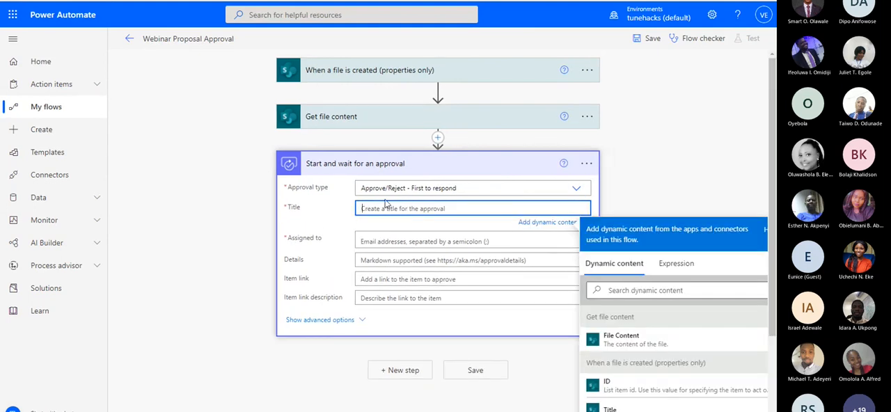
{"action": "type", "text": "Proposal"}
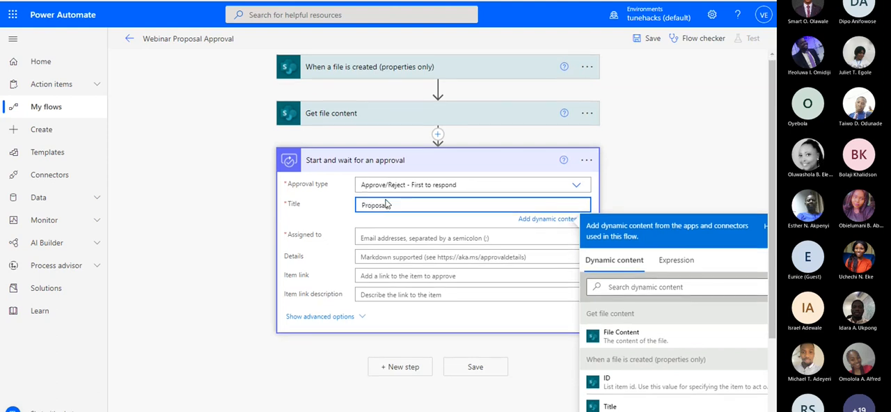
Assign the approval to the approver by entering their e-mail address and choosing the matching person
{"action": "scroll", "coordinate": [424, 123], "scroll_direction": "down", "scroll_amount": 2}
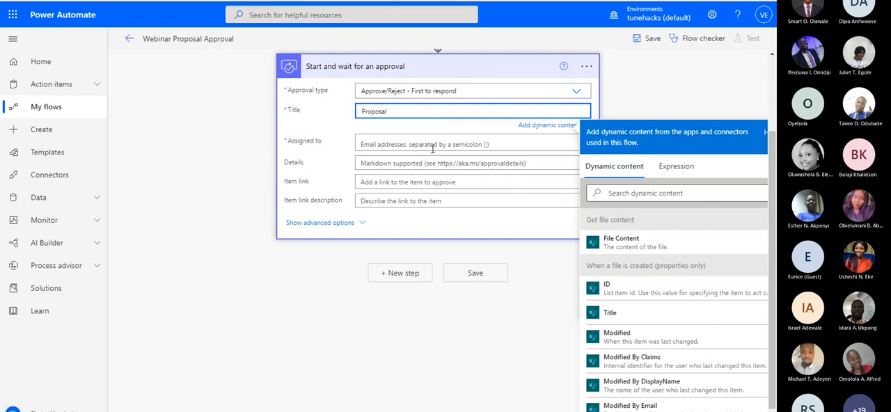
{"action": "left_click", "coordinate": [432, 144]}
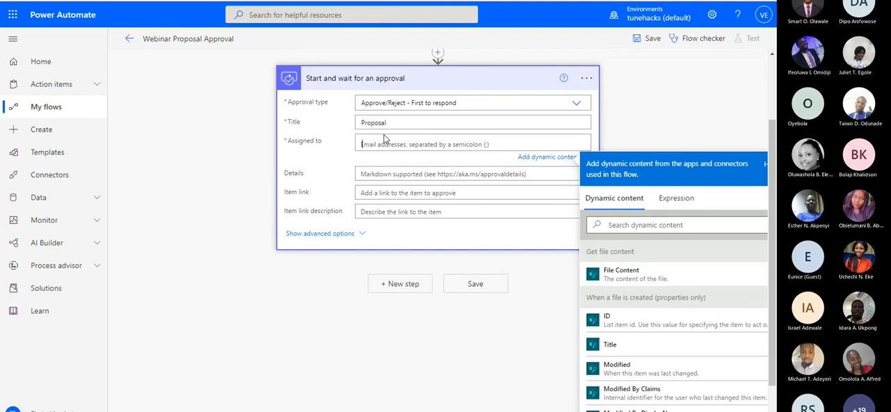
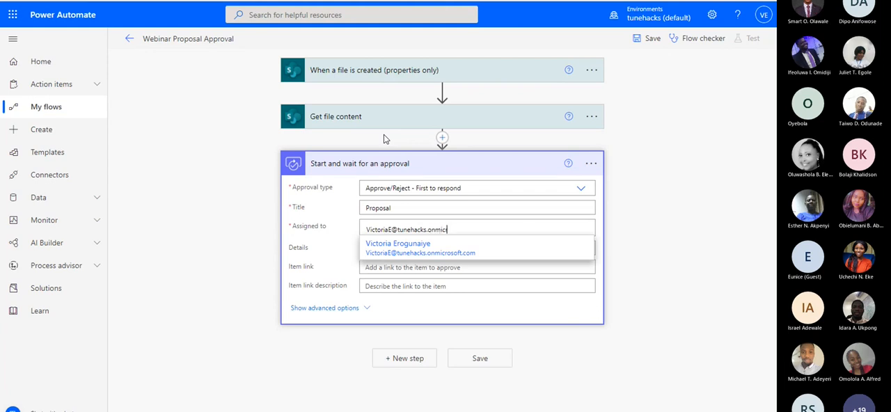
{"action": "left_click", "coordinate": [398, 247]}
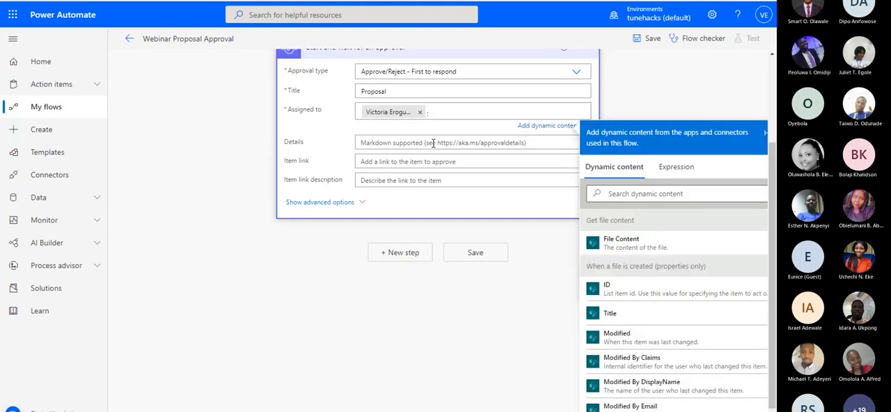
Start the approval's Details with "Dear", the approver's first name and a comma, followed by a new line
{"action": "left_click", "coordinate": [406, 141]}
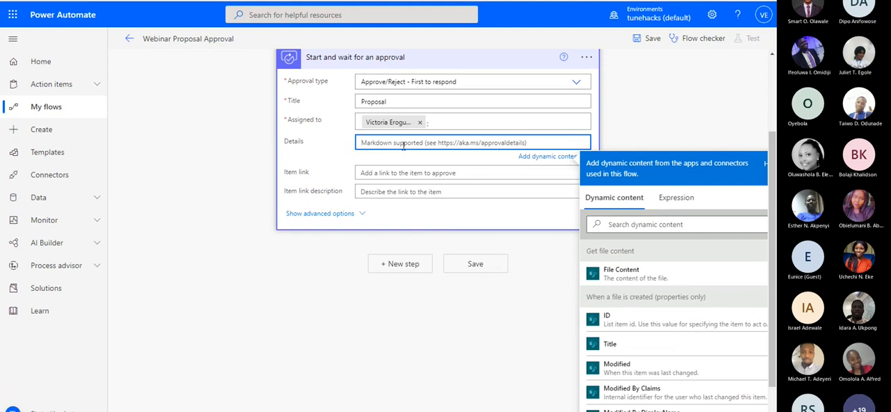
{"action": "scroll", "coordinate": [409, 119], "scroll_direction": "down", "scroll_amount": 1}
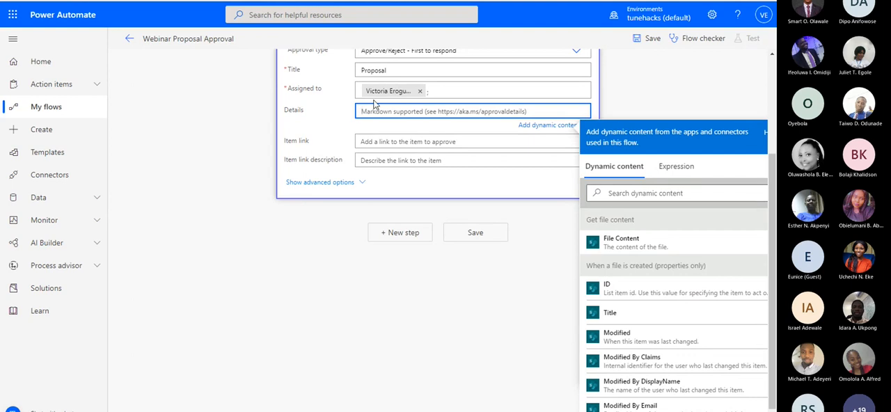
{"action": "type", "text": "De"}
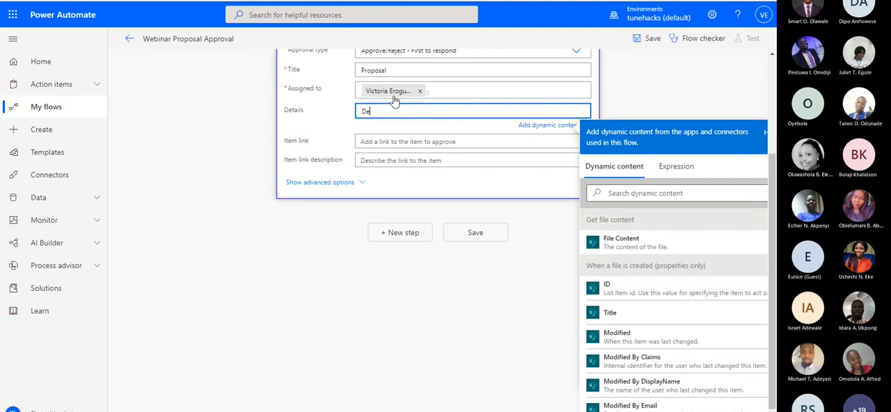
{"action": "type", "text": "ar Victoria,"}
{"action": "key", "text": "Return"}
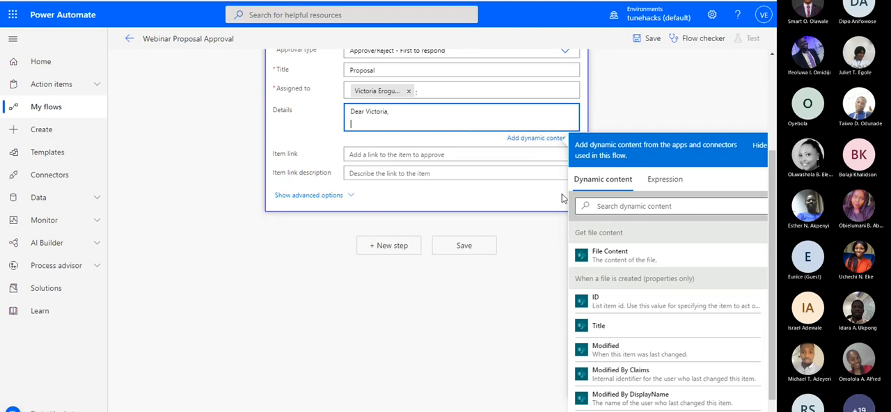
Search the dynamic content for "created" and insert Created By DisplayName below the greeting in Details
{"action": "left_click", "coordinate": [648, 206]}
{"action": "type", "text": "created"}
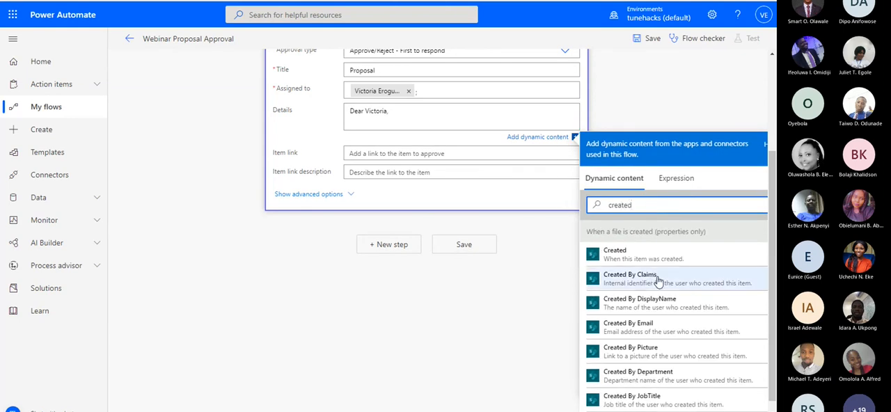
{"action": "left_click", "coordinate": [674, 306]}
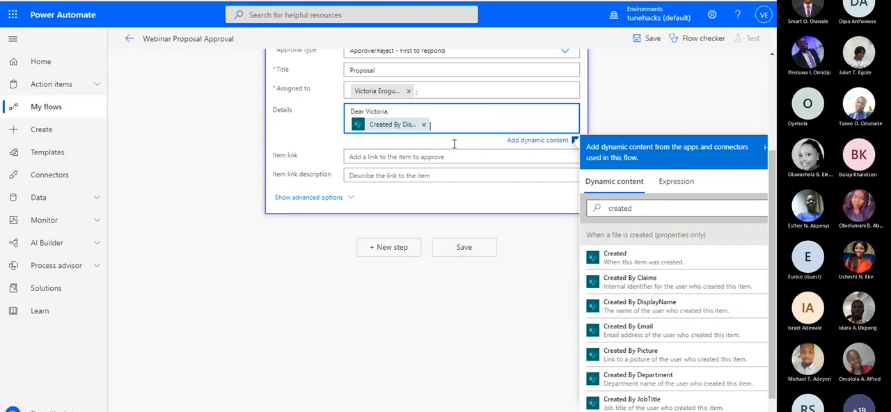
Complete the sentence after the Created By DisplayName value in Details with ", has uploaded a proposal draft. Please review."
{"action": "type", "text": ", "}
{"action": "type", "text": "has"}
{"action": "type", "text": " upl"}
{"action": "type", "text": "oaded "}
{"action": "type", "text": "a do"}
{"action": "key", "text": "BackSpace"}
{"action": "key", "text": "BackSpace"}
{"action": "type", "text": "proposal draft. Please review."}
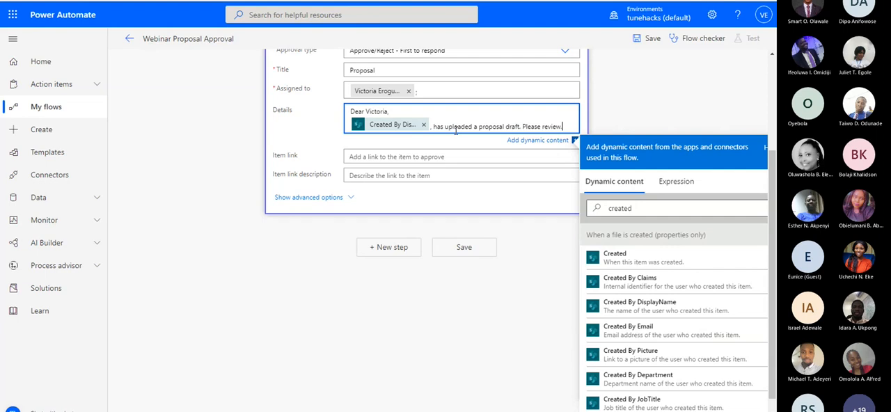
Add an empty Markdown link "[]()" two lines below the review sentence in Details and place the cursor inside its square brackets
{"action": "key", "text": "Return"}
{"action": "key", "text": "Return"}
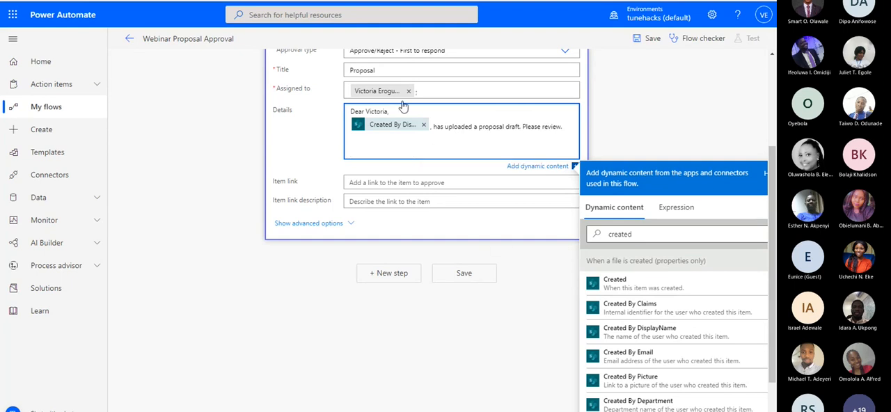
{"action": "scroll", "coordinate": [401, 112], "scroll_direction": "up", "scroll_amount": 2}
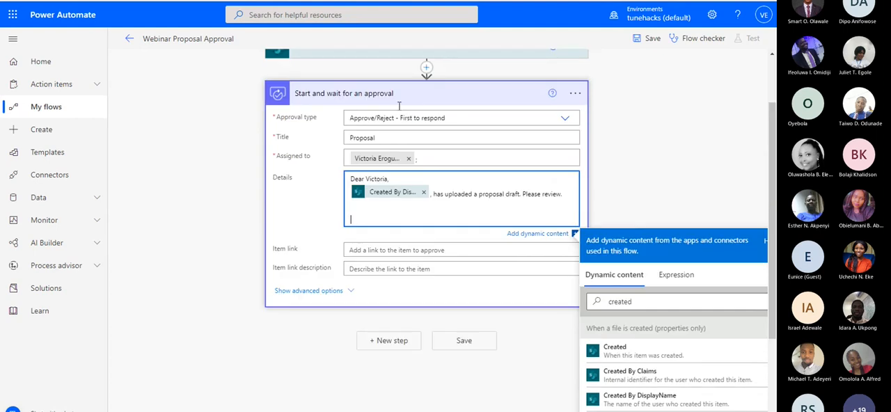
{"action": "scroll", "coordinate": [398, 173], "scroll_direction": "down", "scroll_amount": 2}
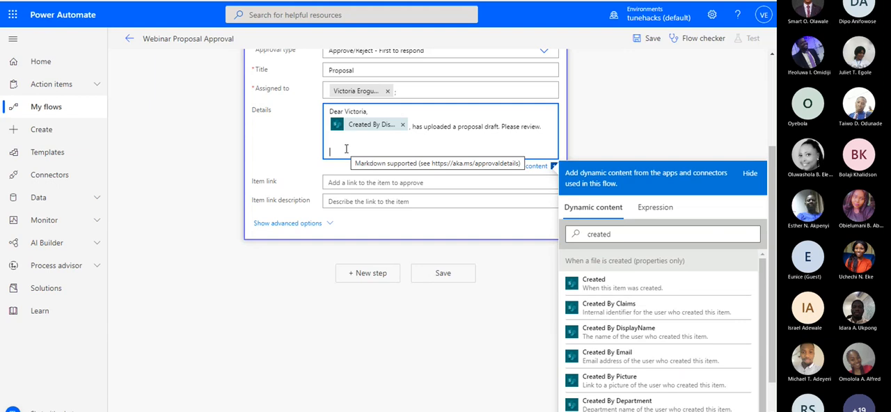
{"action": "type", "text": "[]()"}
{"action": "key", "text": "Left"}
{"action": "key", "text": "Left"}
{"action": "key", "text": "Left"}
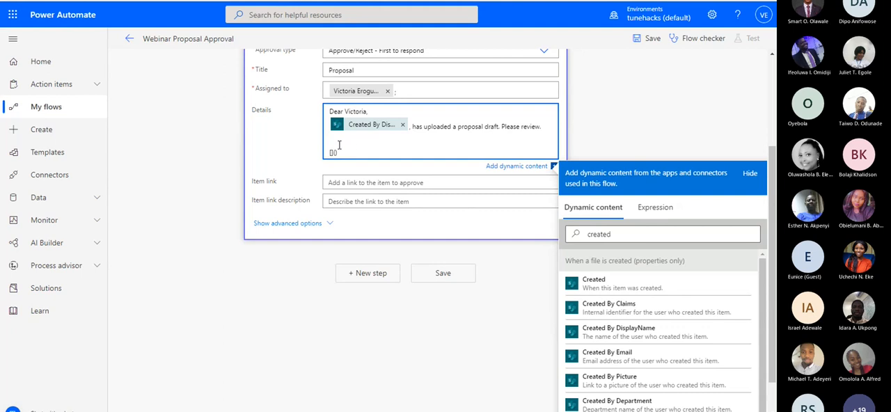
Search the dynamic content for "file" and insert File name with extension inside the Markdown link's square brackets in Details
{"action": "double_click", "coordinate": [600, 234]}
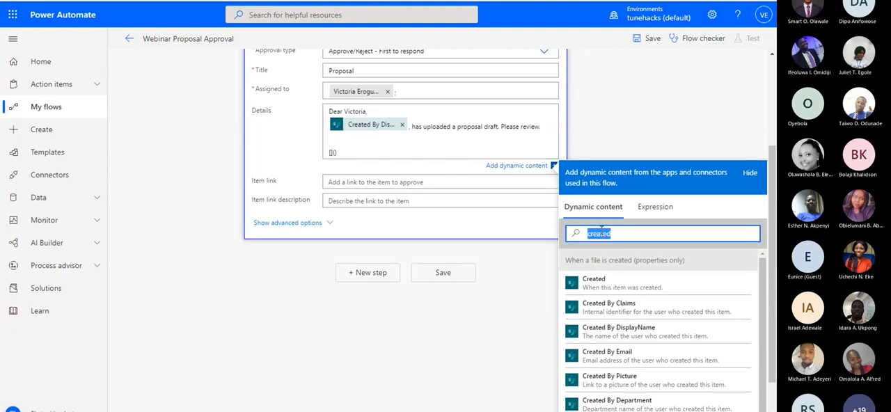
{"action": "key", "text": "BackSpace"}
{"action": "type", "text": "file"}
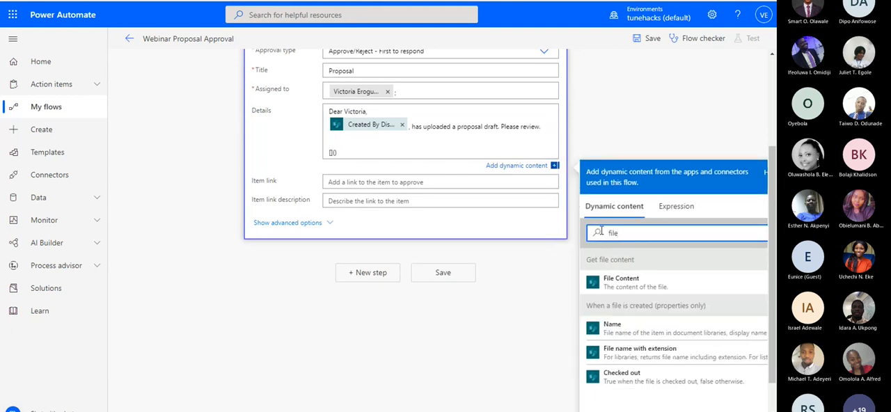
{"action": "left_click", "coordinate": [652, 355]}
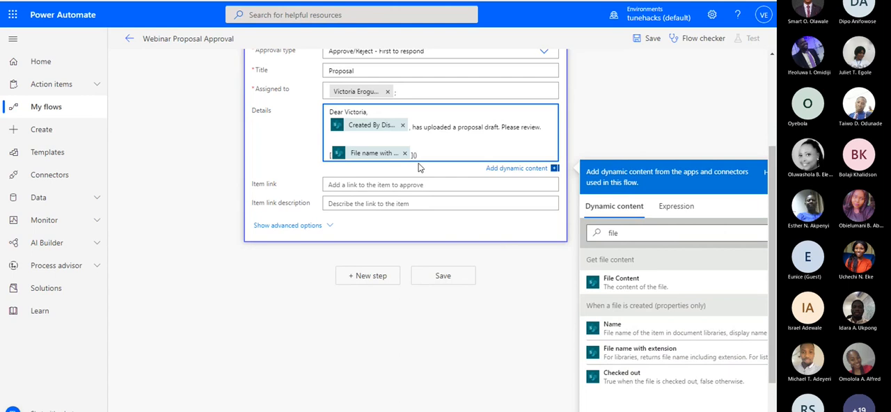
Insert the Link to item dynamic content inside the Markdown link's parentheses in Details and collapse the approval action
{"action": "double_click", "coordinate": [652, 232]}
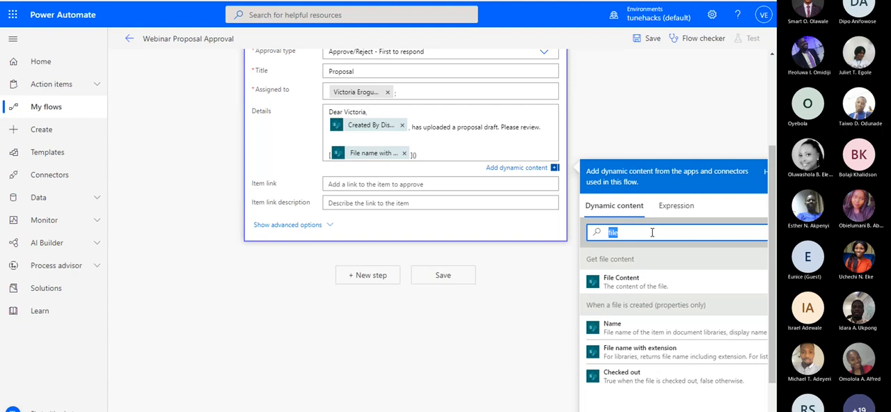
{"action": "type", "text": "link"}
{"action": "left_click", "coordinate": [622, 329]}
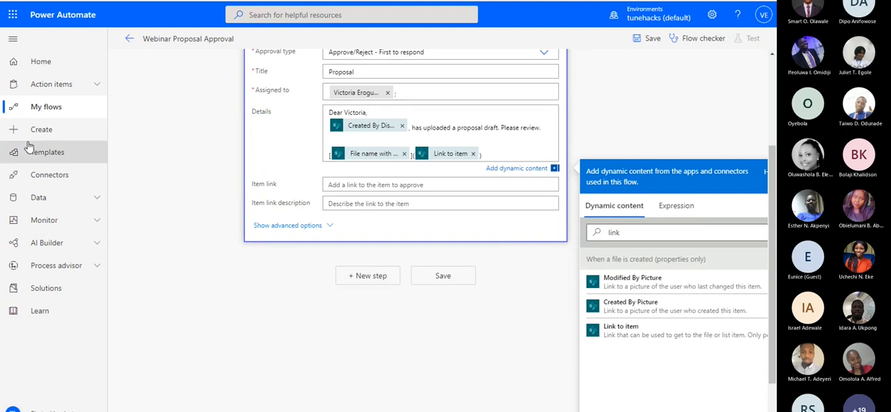
{"action": "scroll", "coordinate": [497, 237], "scroll_direction": "up", "scroll_amount": 2}
{"action": "left_click", "coordinate": [435, 158]}
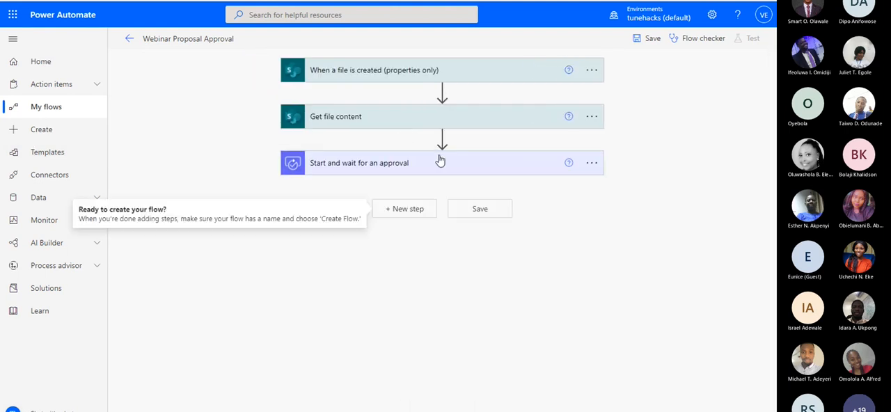
{"action": "left_click", "coordinate": [383, 174]}
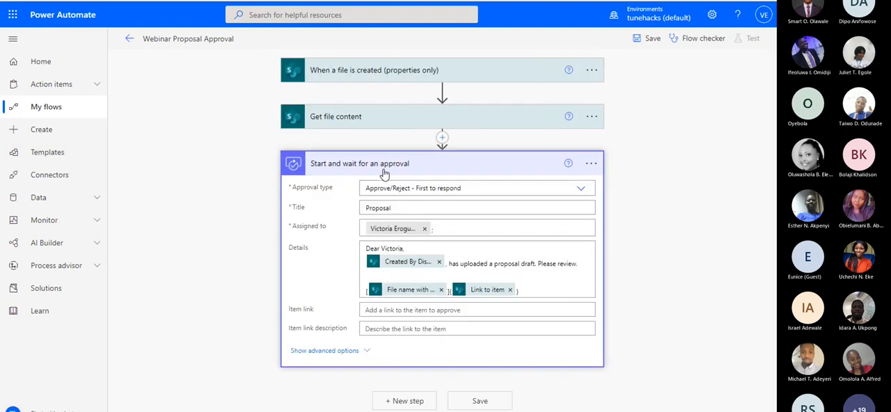
{"action": "left_click", "coordinate": [385, 172]}
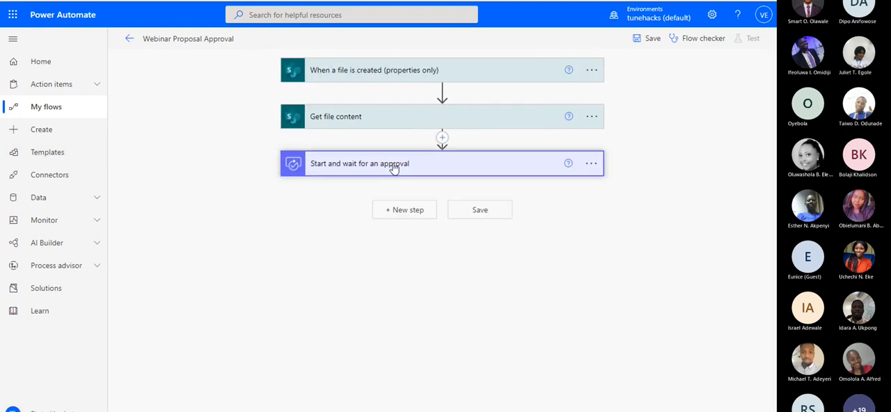
Add a Condition control action after the Start and wait for an approval action
{"action": "left_click", "coordinate": [393, 215]}
{"action": "type", "text": "conditio"}
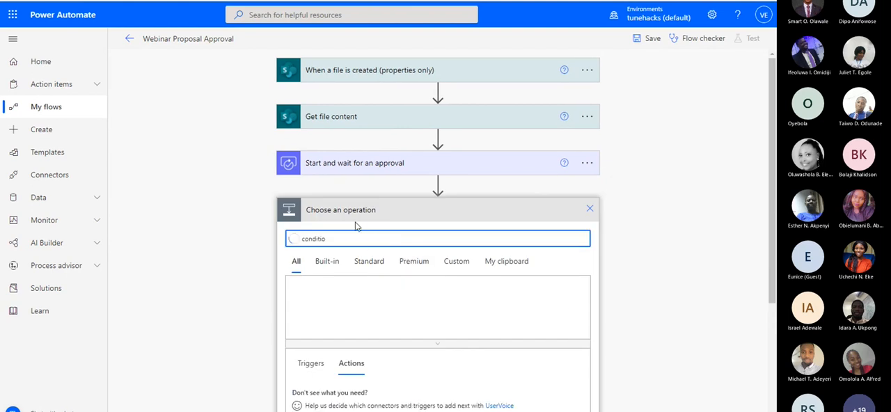
{"action": "scroll", "coordinate": [369, 223], "scroll_direction": "down", "scroll_amount": 1}
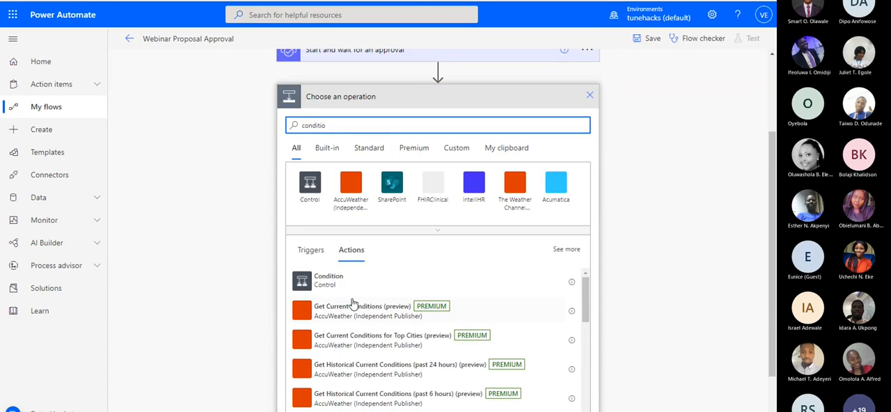
{"action": "left_click", "coordinate": [352, 289]}
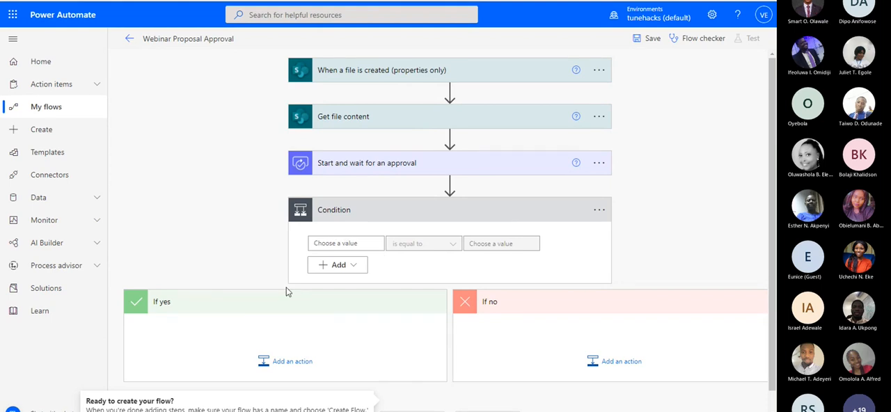
Search the dynamic content for "out" and use the approval's Outcome as the Condition's first value
{"action": "left_click", "coordinate": [343, 244]}
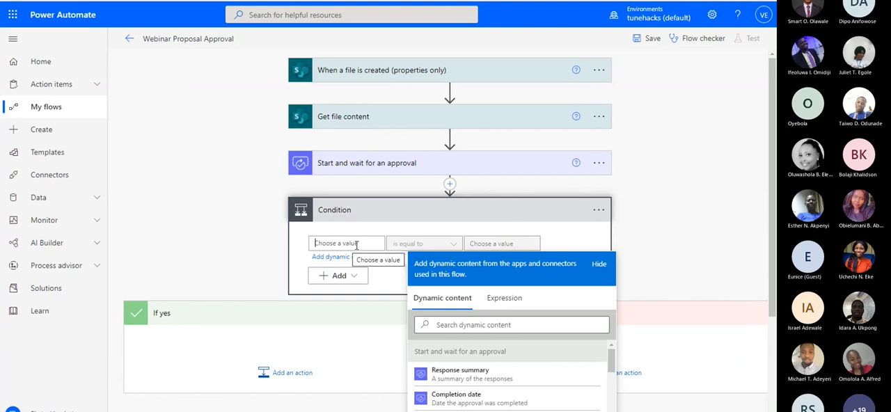
{"action": "left_click", "coordinate": [347, 159]}
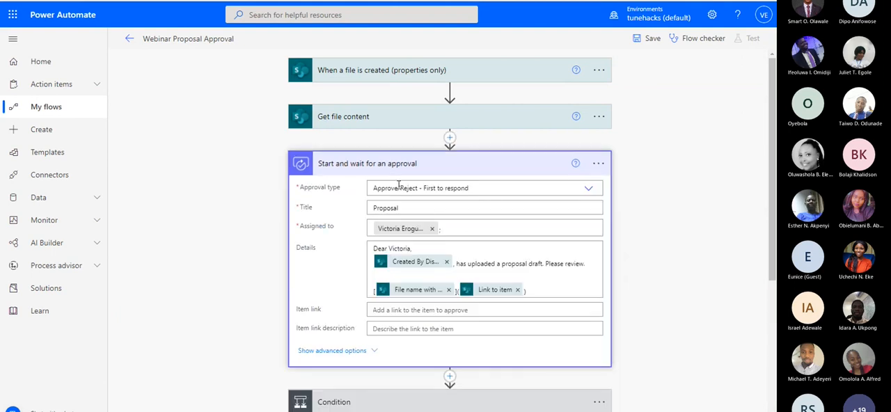
{"action": "left_click", "coordinate": [396, 174]}
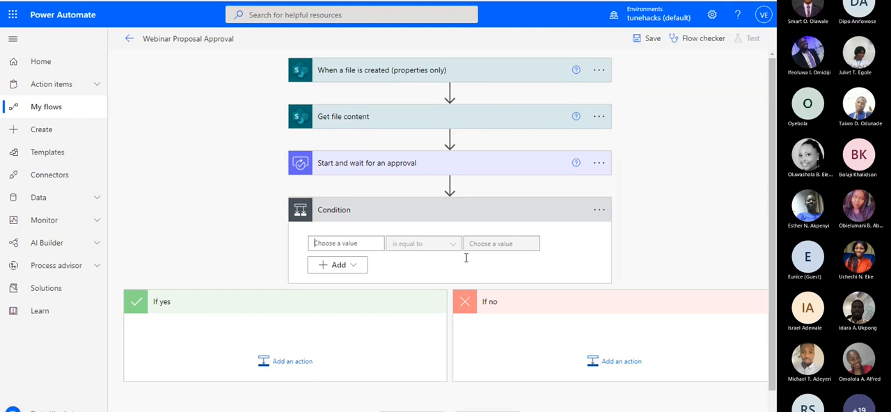
{"action": "type", "text": "out"}
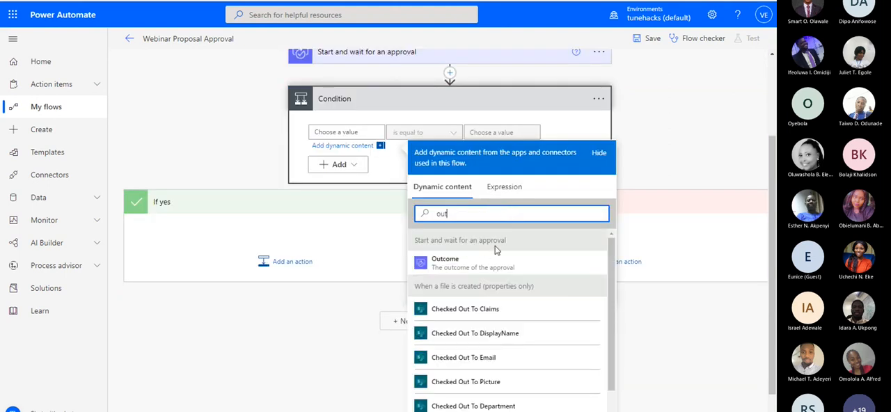
{"action": "left_click", "coordinate": [451, 264]}
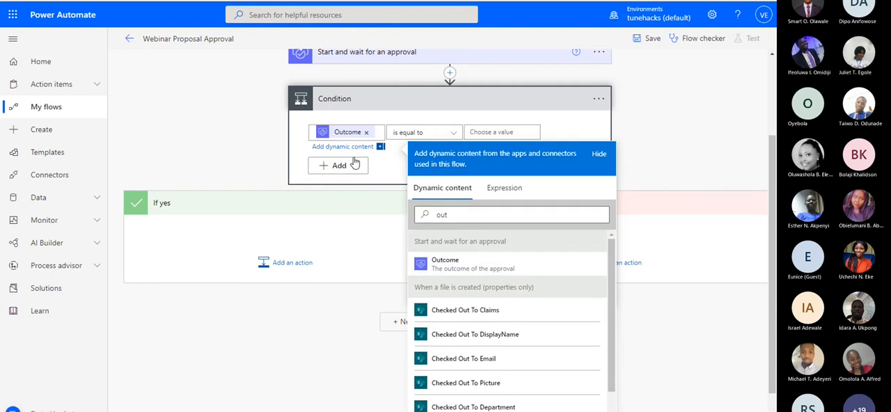
Set the comparison value of the Condition's Outcome "is equal to" rule to "Approve"
{"action": "scroll", "coordinate": [355, 164], "scroll_direction": "up", "scroll_amount": 2}
{"action": "left_click", "coordinate": [475, 244]}
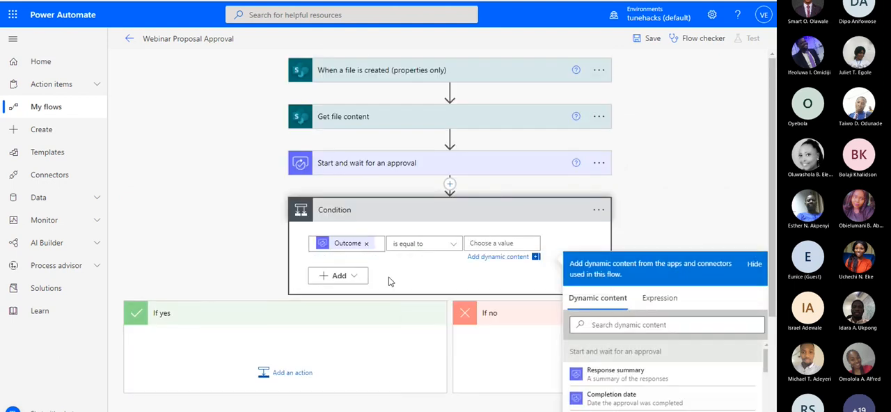
{"action": "type", "text": "A"}
{"action": "type", "text": "ove"}
Examine the approval action's Approval type and compare its wording with the value in the Condition
{"action": "left_click", "coordinate": [427, 165]}
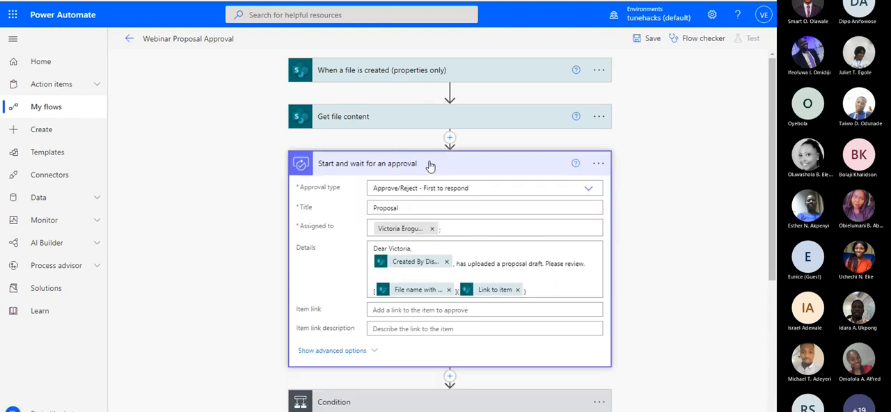
{"action": "scroll", "coordinate": [430, 166], "scroll_direction": "down", "scroll_amount": 1}
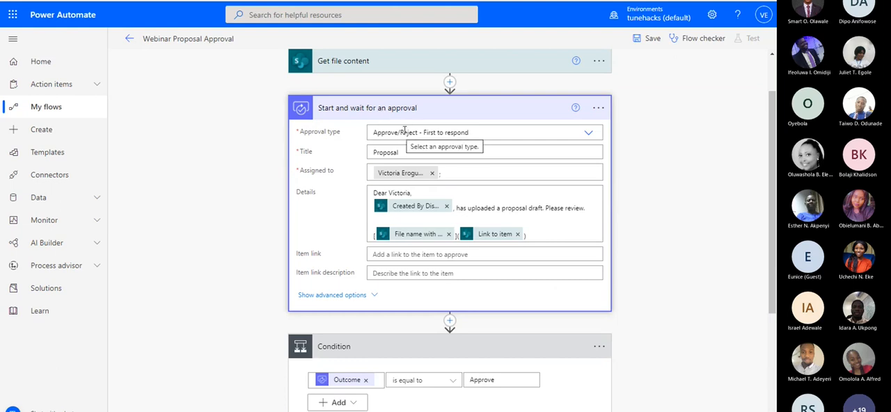
{"action": "left_click", "coordinate": [403, 114]}
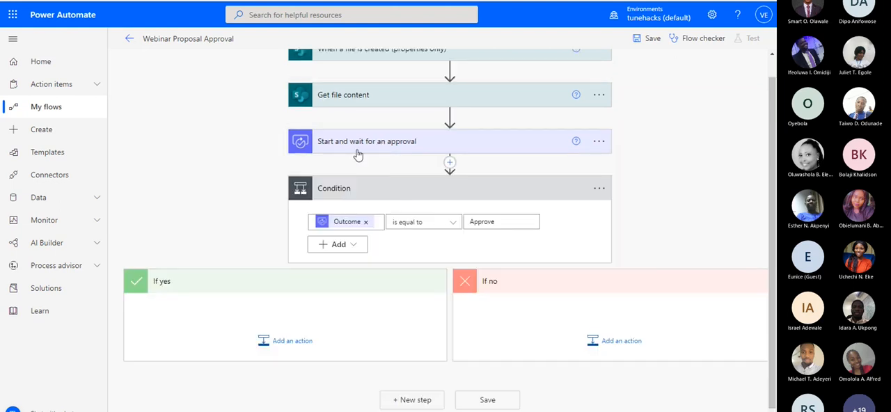
{"action": "left_click_drag", "start_coordinate": [494, 220], "coordinate": [469, 222]}
{"action": "left_click", "coordinate": [504, 216]}
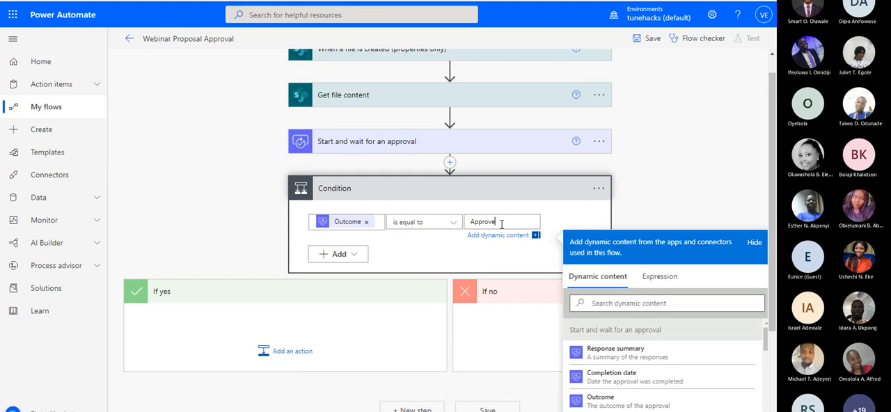
{"action": "scroll", "coordinate": [389, 229], "scroll_direction": "down", "scroll_amount": 1}
{"action": "scroll", "coordinate": [346, 231], "scroll_direction": "down", "scroll_amount": 2}
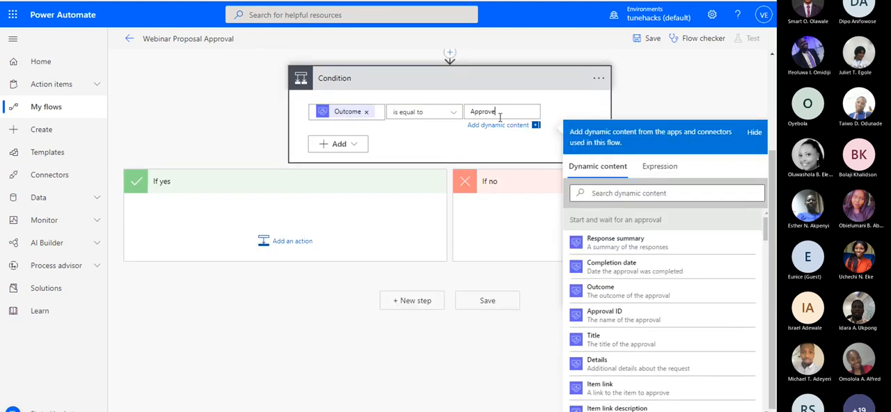
{"action": "scroll", "coordinate": [426, 128], "scroll_direction": "up", "scroll_amount": 3}
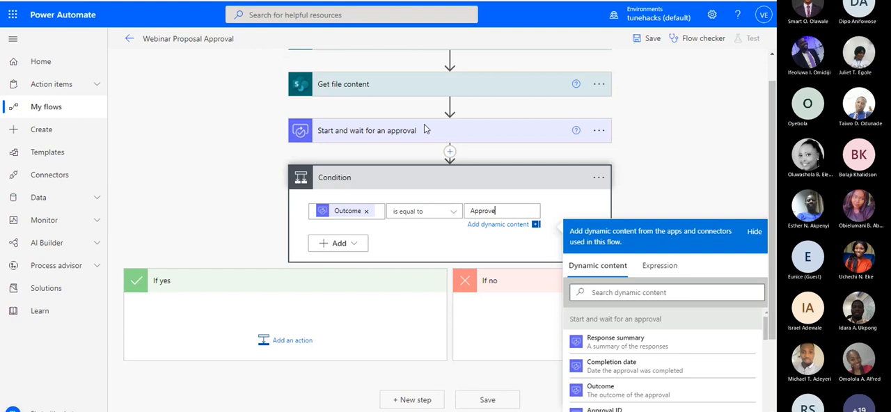
{"action": "scroll", "coordinate": [424, 124], "scroll_direction": "down", "scroll_amount": 1}
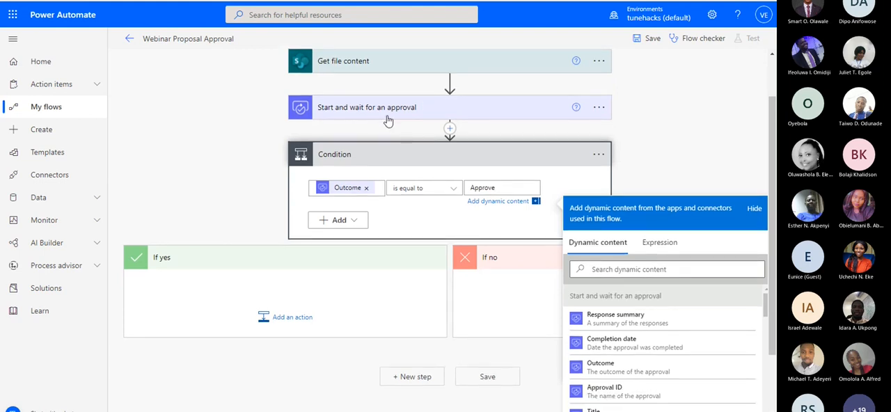
{"action": "scroll", "coordinate": [392, 118], "scroll_direction": "down", "scroll_amount": 2}
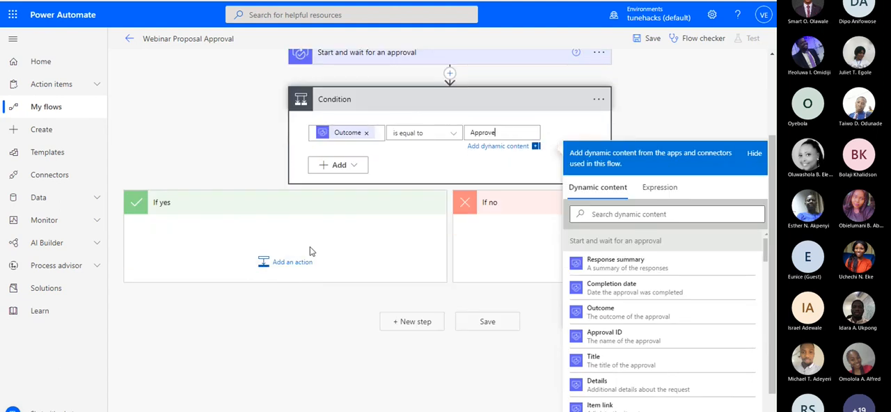
{"action": "scroll", "coordinate": [310, 248], "scroll_direction": "down", "scroll_amount": 1}
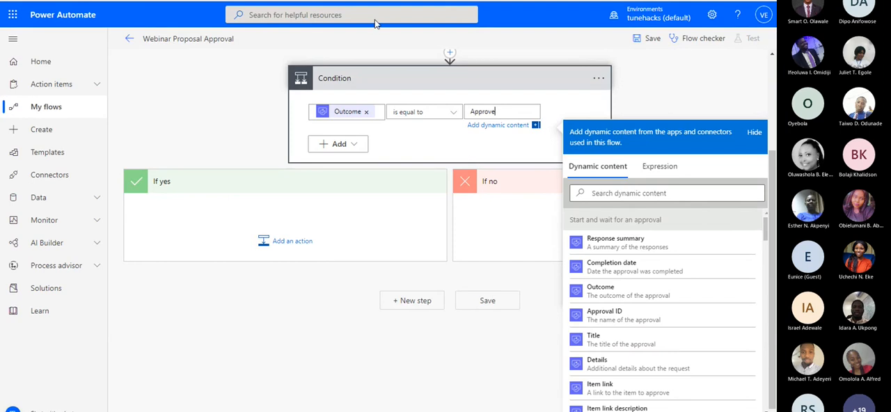
Add a SharePoint Move file action to the Condition's If yes branch
{"action": "left_click", "coordinate": [308, 248]}
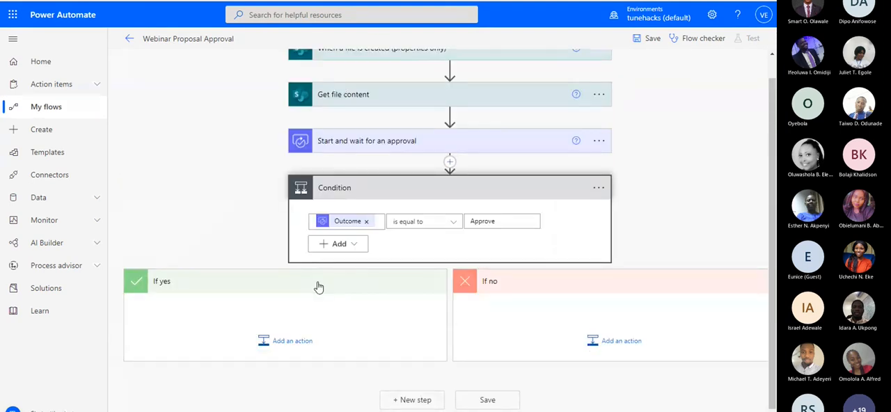
{"action": "left_click", "coordinate": [293, 340]}
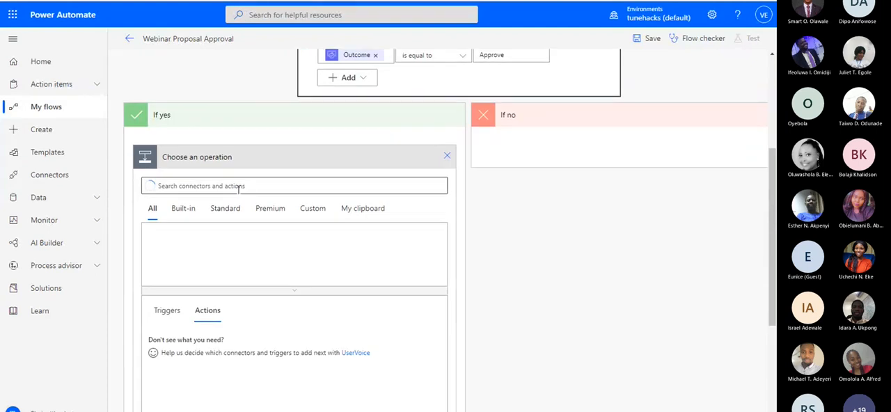
{"action": "type", "text": "mo"}
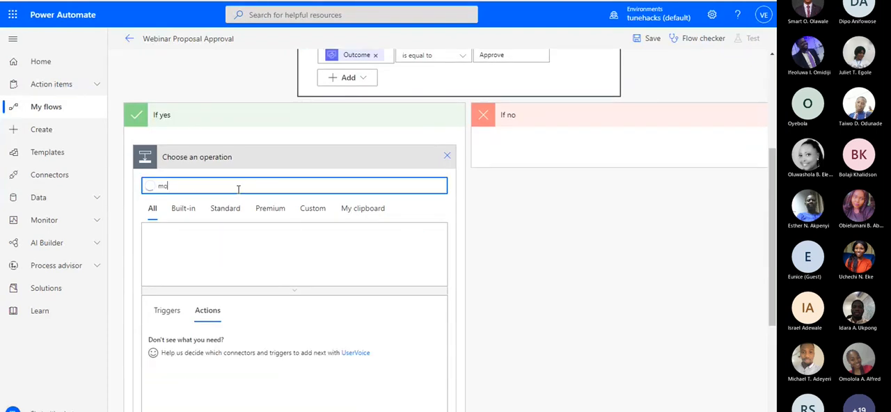
{"action": "type", "text": "ve fi"}
{"action": "scroll", "coordinate": [285, 271], "scroll_direction": "down", "scroll_amount": 1}
{"action": "left_click", "coordinate": [193, 231]}
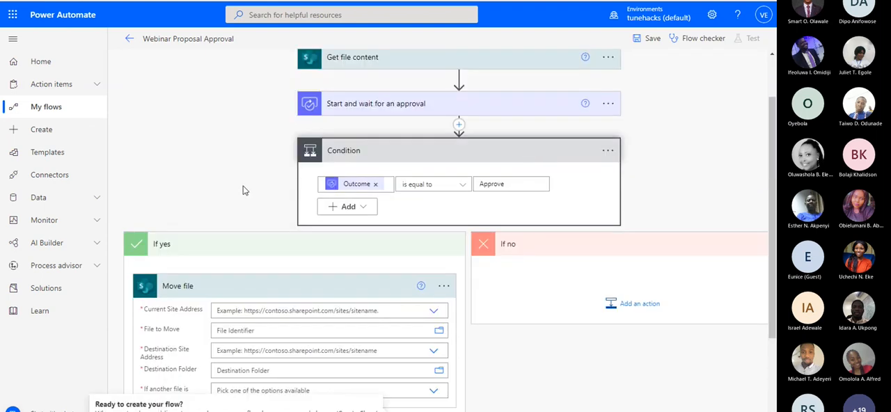
{"action": "scroll", "coordinate": [324, 260], "scroll_direction": "down", "scroll_amount": 2}
{"action": "left_click", "coordinate": [305, 203]}
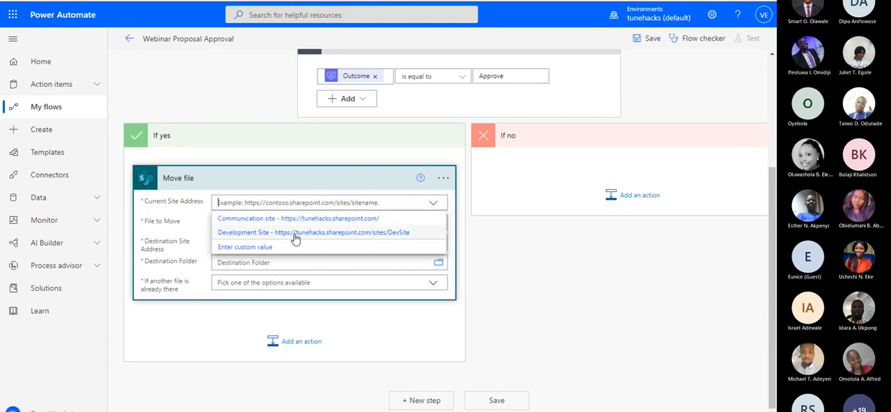
{"action": "left_click", "coordinate": [295, 234]}
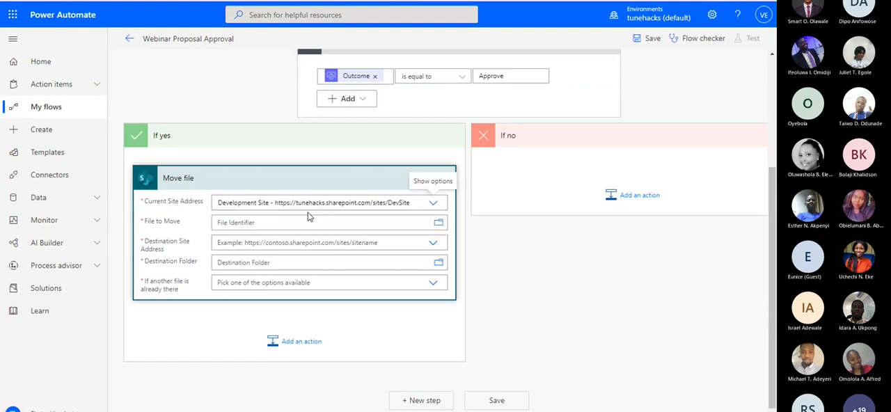
Set the Move file action's File to Move to the Identifier dynamic content from the file-created trigger
{"action": "left_click", "coordinate": [310, 219]}
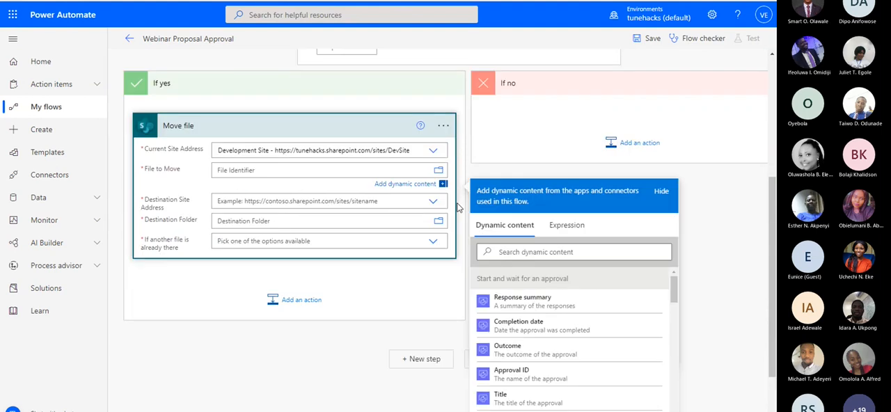
{"action": "left_click", "coordinate": [517, 193]}
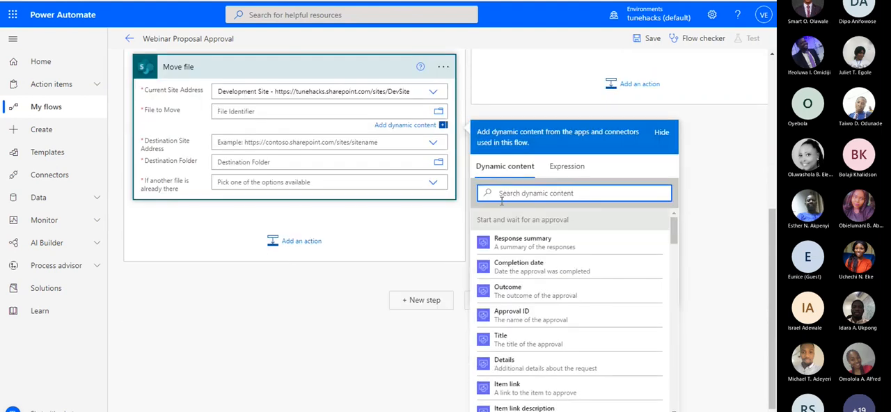
{"action": "type", "text": "ide"}
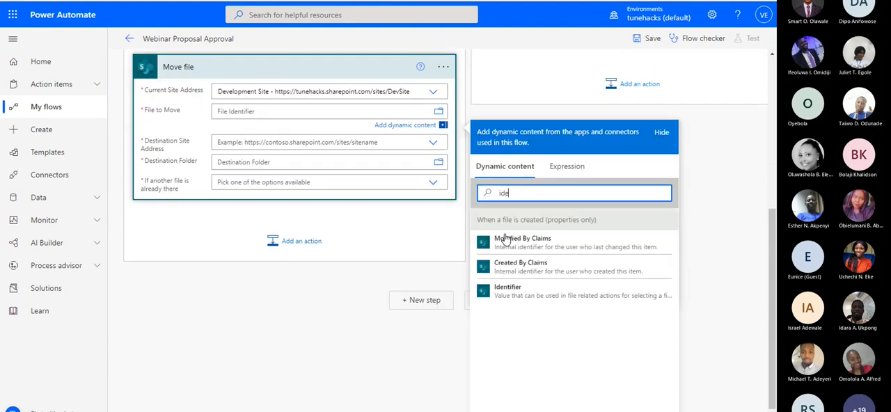
{"action": "left_click", "coordinate": [513, 294]}
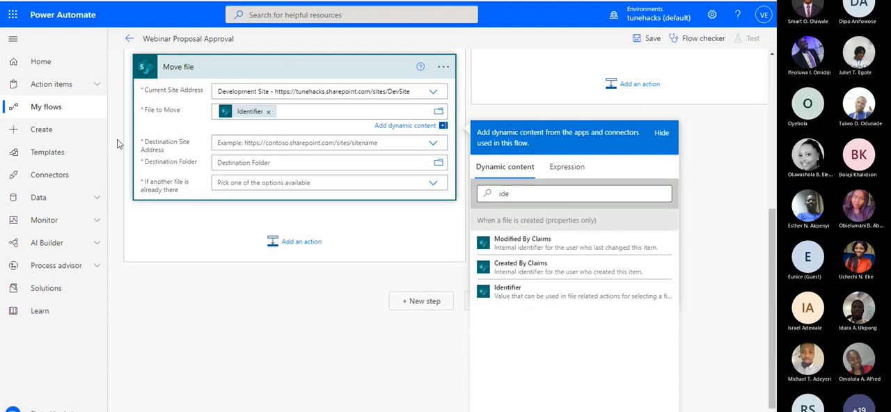
{"action": "left_click", "coordinate": [315, 144]}
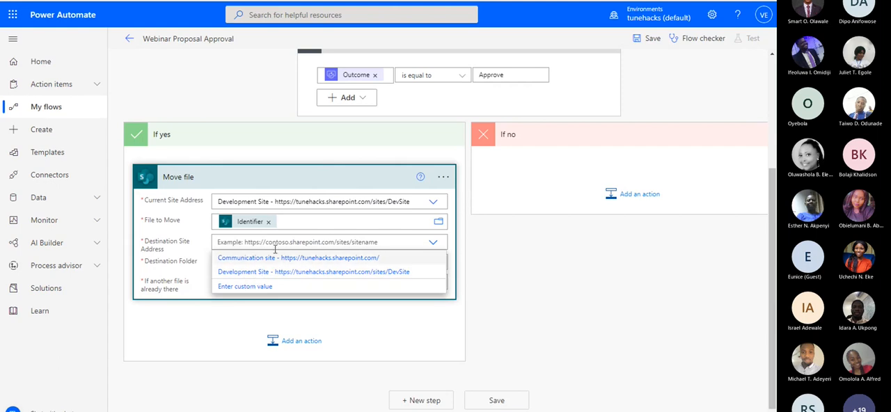
{"action": "left_click", "coordinate": [278, 272]}
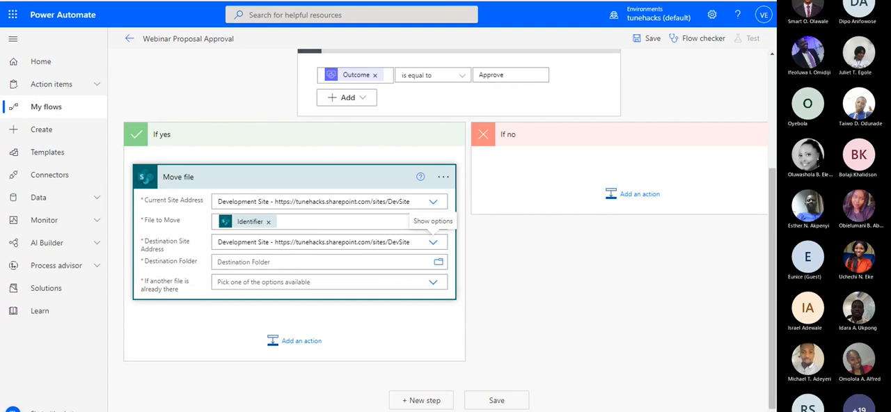
{"action": "left_click", "coordinate": [438, 263]}
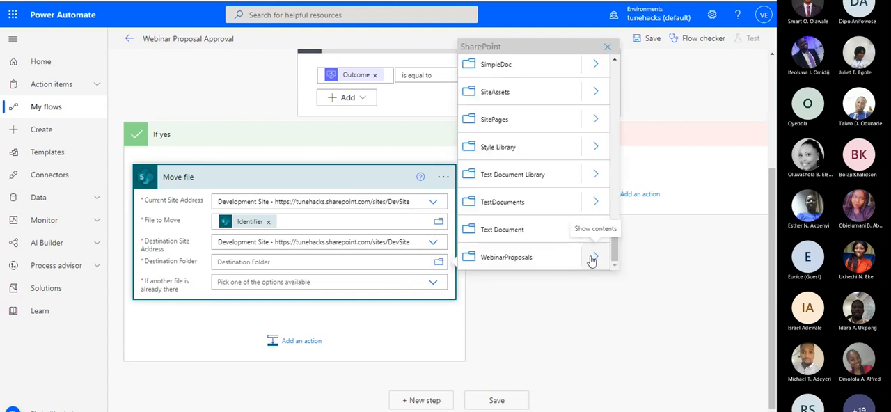
{"action": "left_click", "coordinate": [591, 258]}
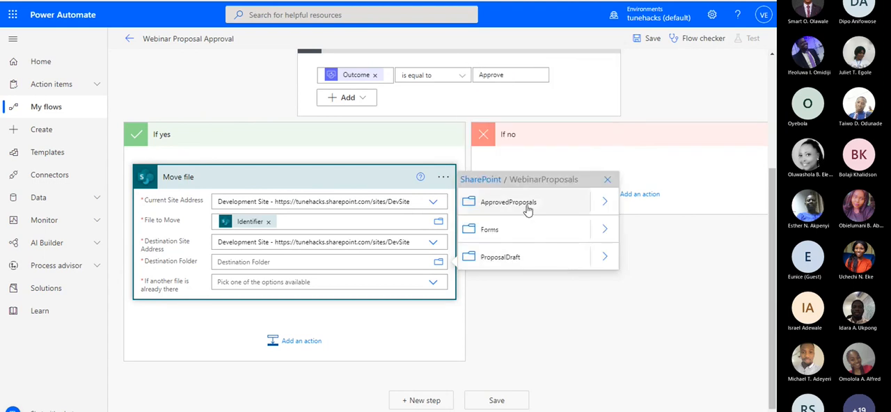
{"action": "left_click", "coordinate": [508, 202]}
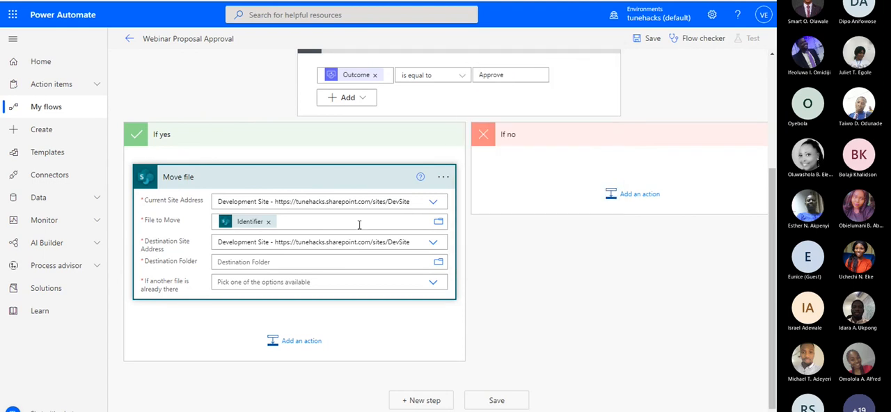
Set the Move file action to "Move with a new name" if another file is already there, and collapse its card
{"action": "scroll", "coordinate": [258, 225], "scroll_direction": "down", "scroll_amount": 2}
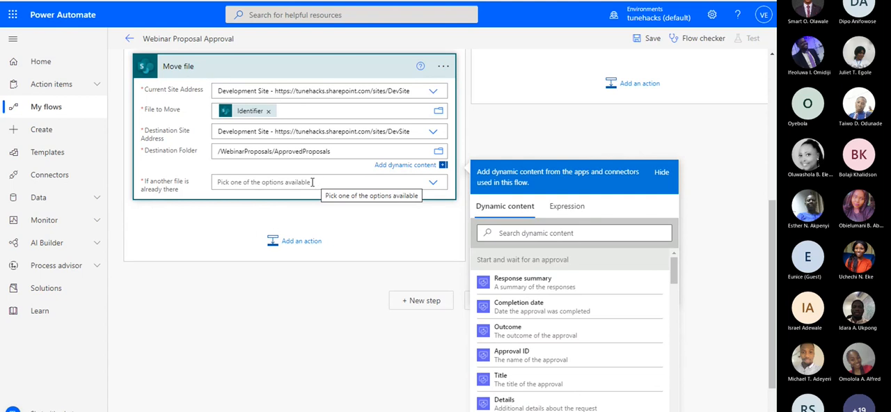
{"action": "left_click", "coordinate": [312, 183]}
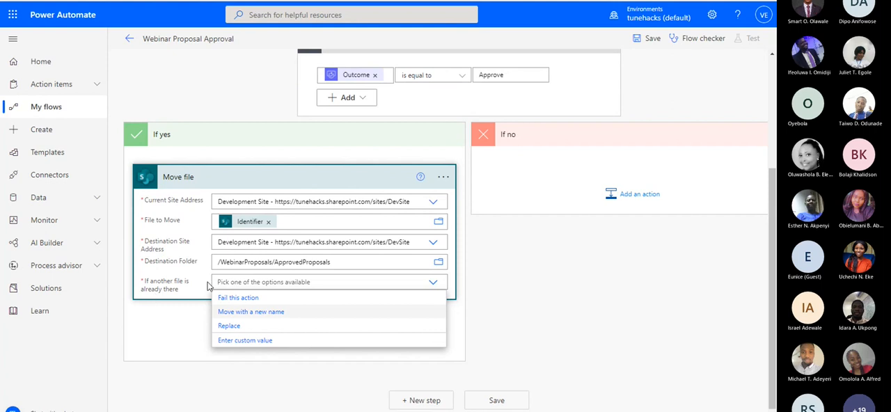
{"action": "left_click", "coordinate": [257, 313]}
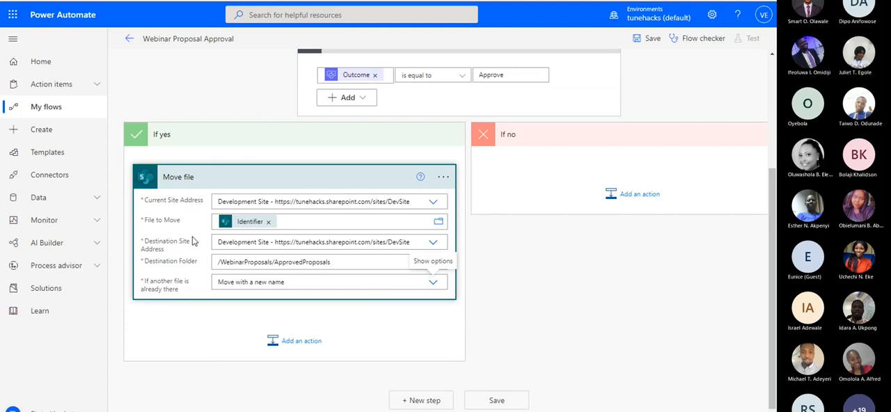
{"action": "left_click", "coordinate": [264, 184]}
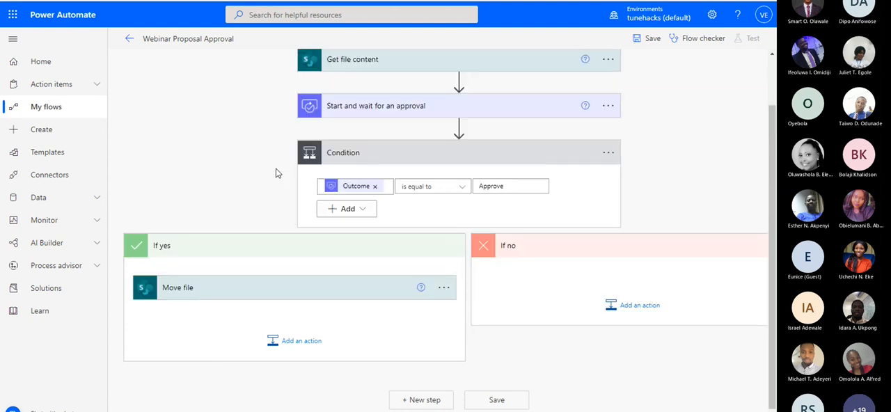
Add a SharePoint Get files (properties only) action after Move file in the If yes branch
{"action": "left_click", "coordinate": [301, 340]}
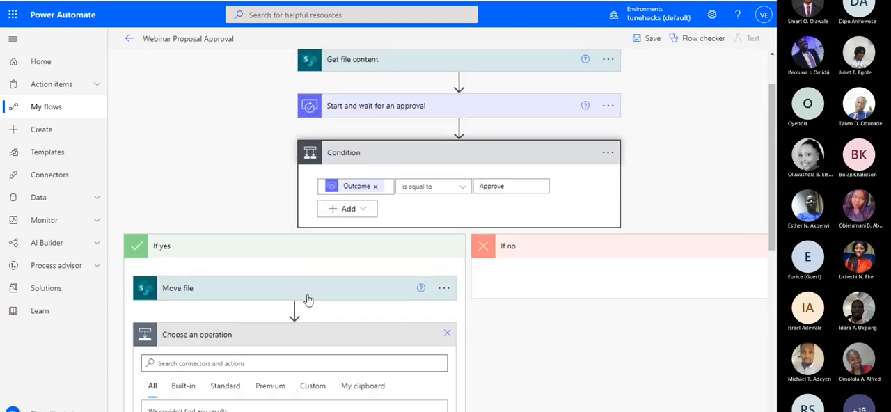
{"action": "type", "text": "get fil"}
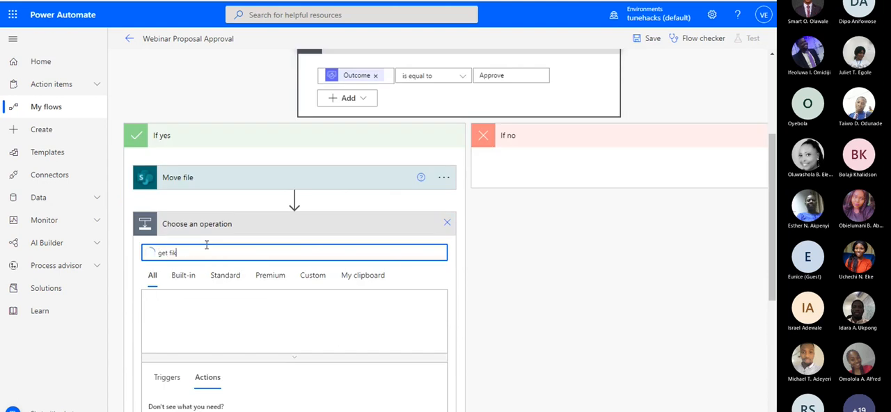
{"action": "type", "text": "es"}
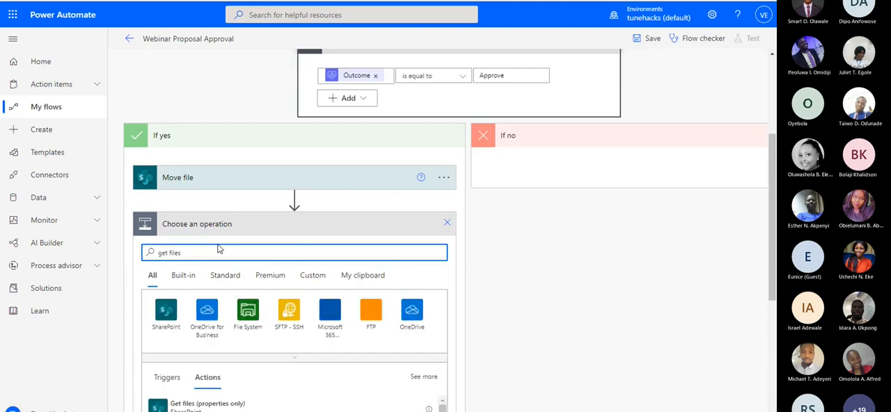
{"action": "scroll", "coordinate": [219, 247], "scroll_direction": "down", "scroll_amount": 3}
{"action": "left_click", "coordinate": [213, 252]}
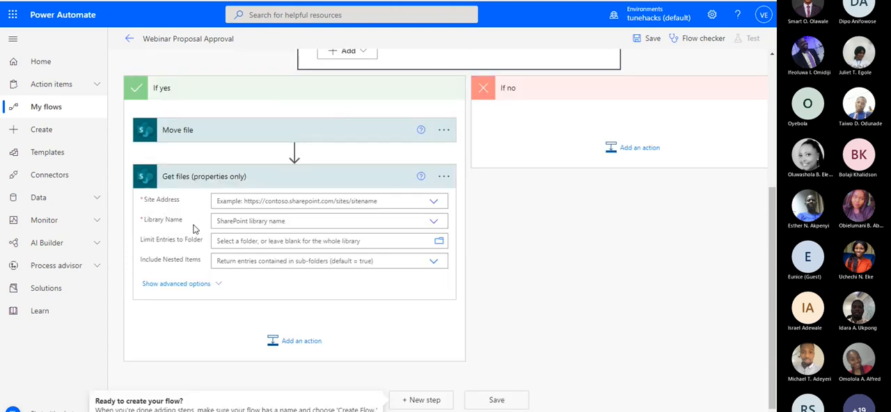
{"action": "left_click", "coordinate": [272, 201]}
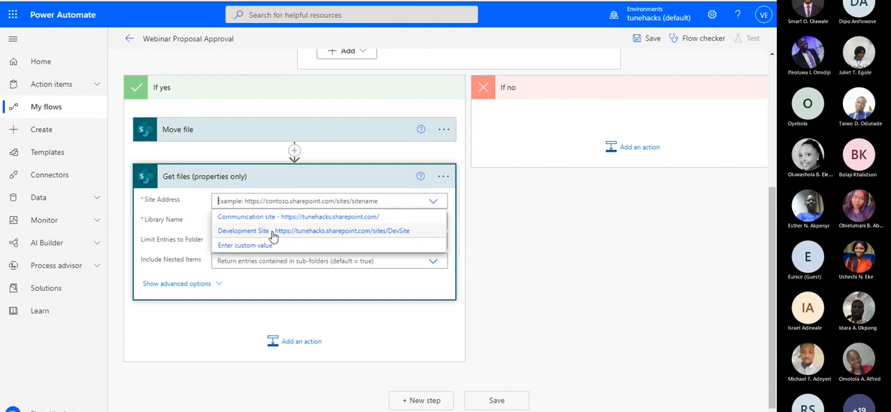
{"action": "left_click", "coordinate": [272, 231]}
{"action": "left_click", "coordinate": [334, 220]}
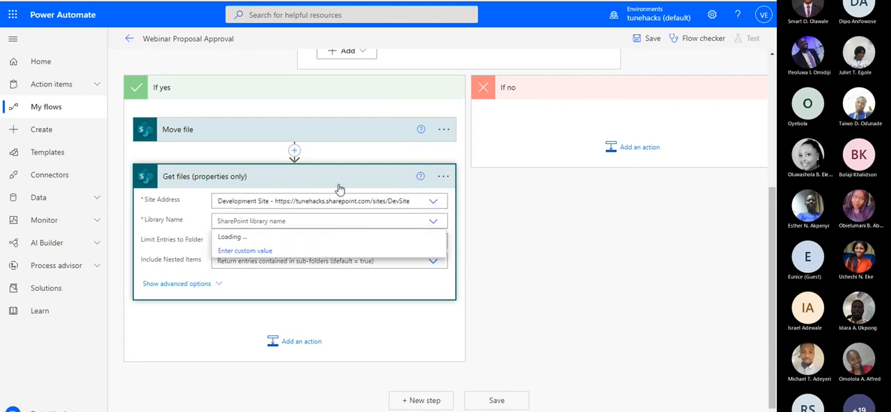
{"action": "scroll", "coordinate": [470, 88], "scroll_direction": "up", "scroll_amount": 3}
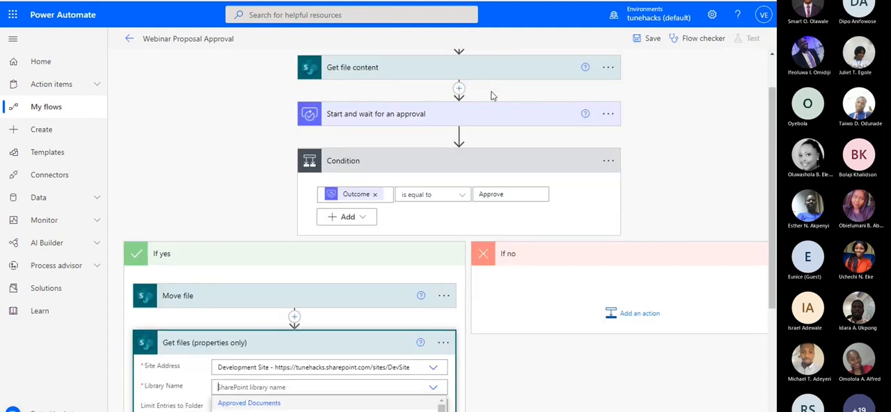
{"action": "scroll", "coordinate": [195, 317], "scroll_direction": "down", "scroll_amount": 2}
{"action": "scroll", "coordinate": [196, 317], "scroll_direction": "down", "scroll_amount": 1}
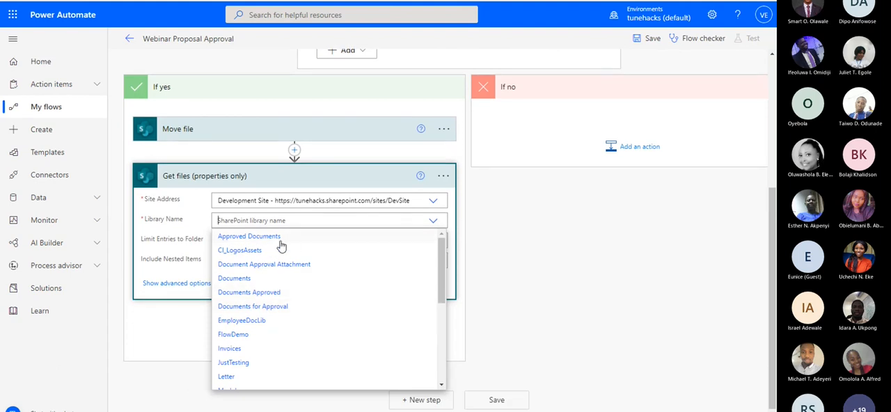
{"action": "scroll", "coordinate": [279, 320], "scroll_direction": "down", "scroll_amount": 1}
{"action": "scroll", "coordinate": [278, 317], "scroll_direction": "up", "scroll_amount": 1}
{"action": "type", "text": "web"}
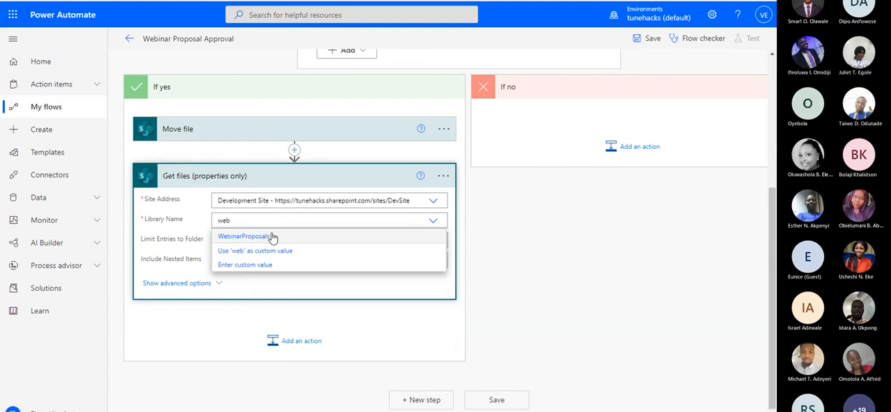
{"action": "left_click", "coordinate": [271, 237]}
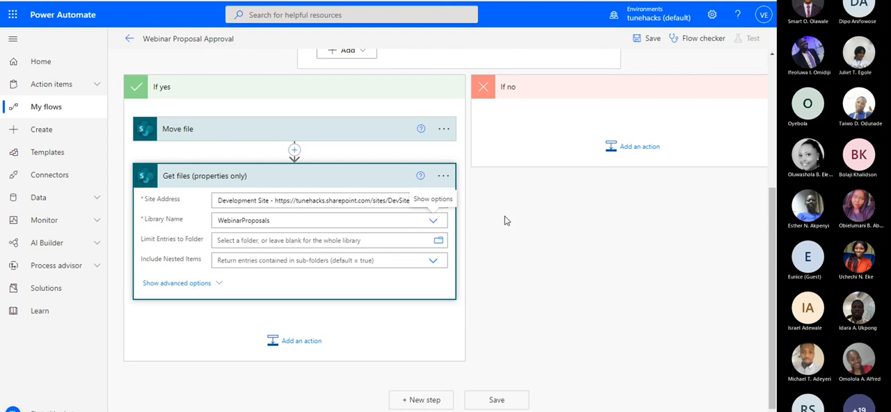
Limit the Get files entries to the folder /WebinarProposals/ApprovedProposals and collapse the action's card
{"action": "left_click", "coordinate": [439, 240]}
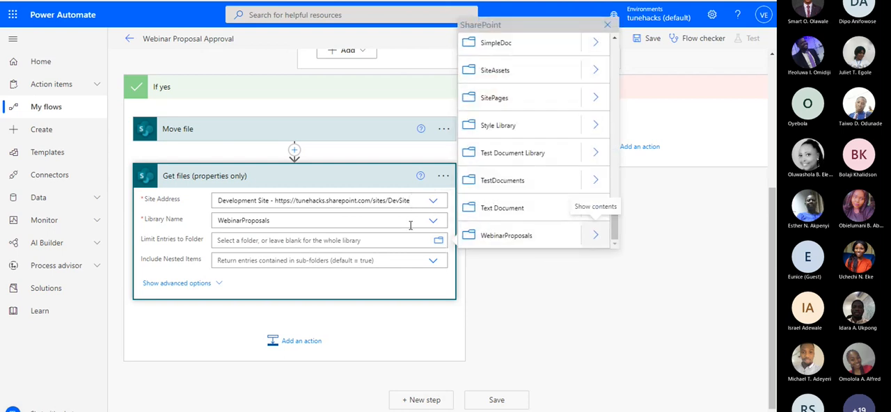
{"action": "left_click", "coordinate": [596, 235]}
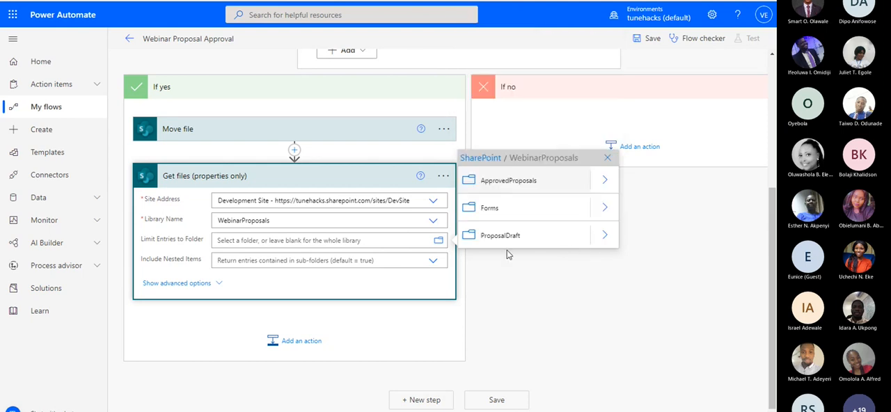
{"action": "left_click", "coordinate": [515, 181]}
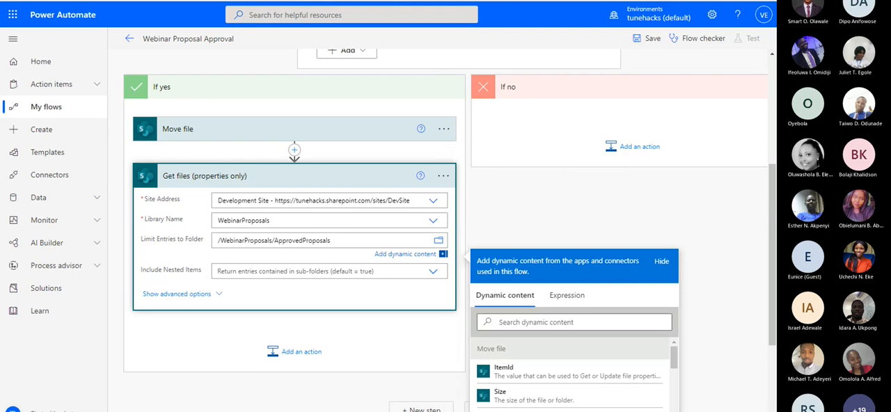
{"action": "left_click", "coordinate": [312, 181]}
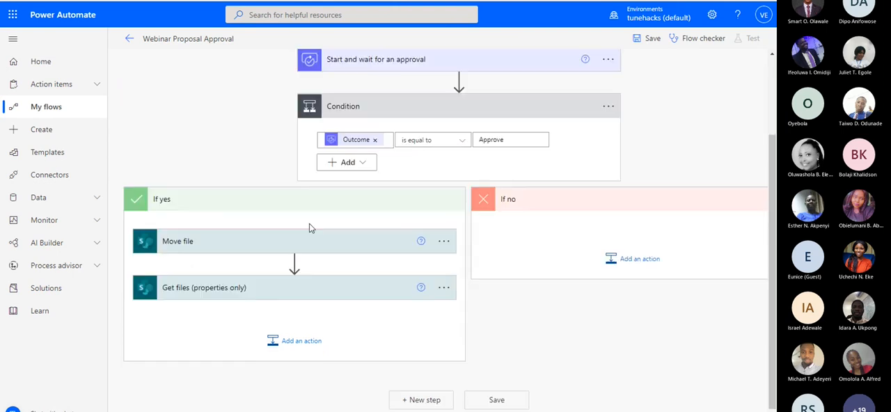
Add an Office 365 Outlook Send an email (V2) action after Get files in the If yes branch
{"action": "left_click", "coordinate": [292, 341]}
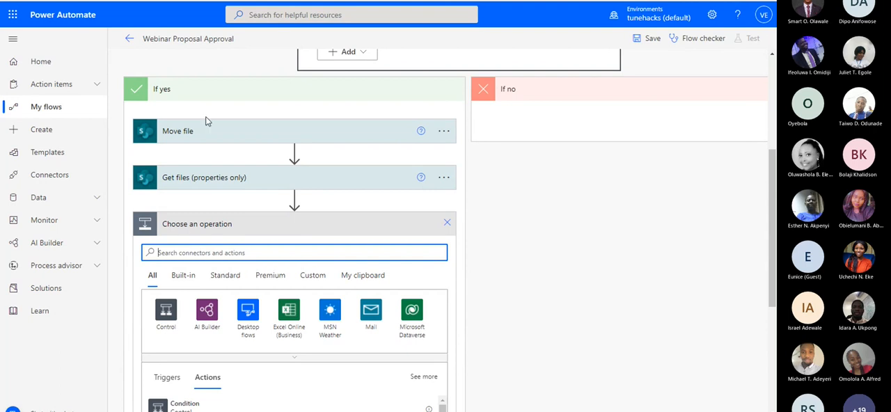
{"action": "type", "text": "send an email"}
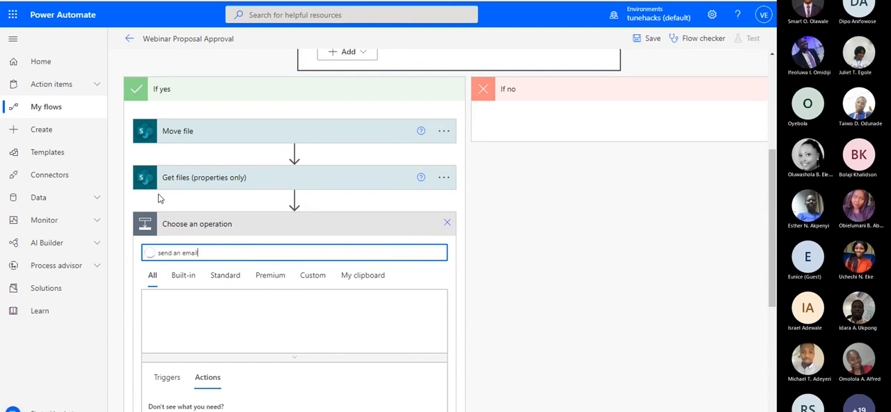
{"action": "scroll", "coordinate": [296, 240], "scroll_direction": "down", "scroll_amount": 3}
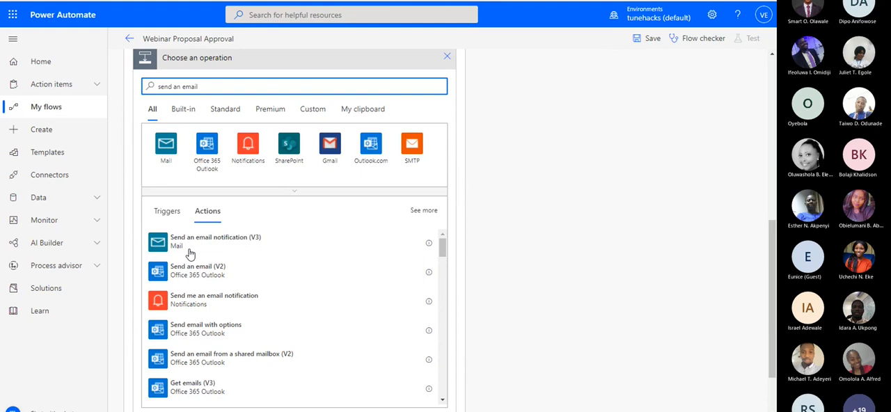
{"action": "scroll", "coordinate": [129, 190], "scroll_direction": "up", "scroll_amount": 1}
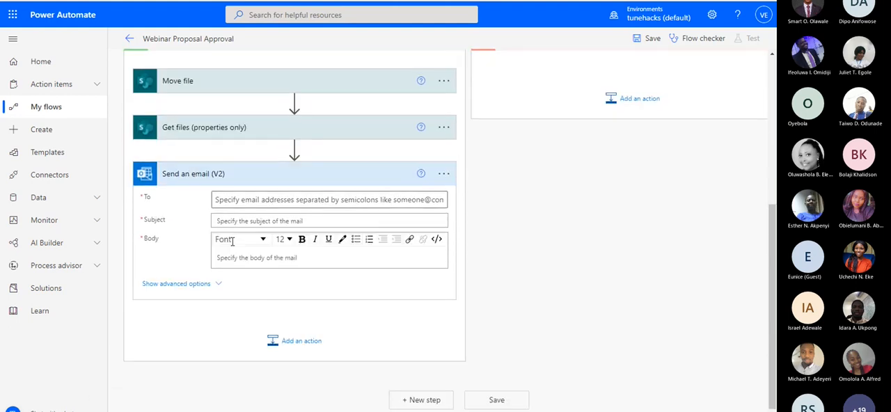
Set the email's To recipient to the Created By Email dynamic value from Get files (properties only)
{"action": "left_click", "coordinate": [232, 201]}
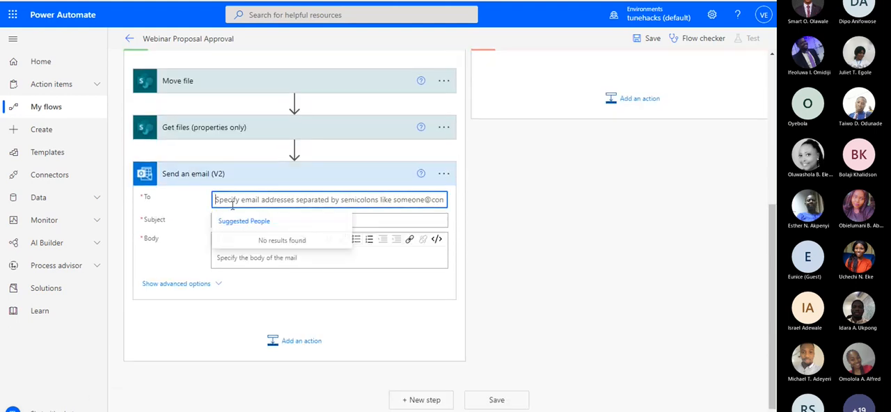
{"action": "left_click", "coordinate": [180, 204]}
{"action": "left_click", "coordinate": [406, 234]}
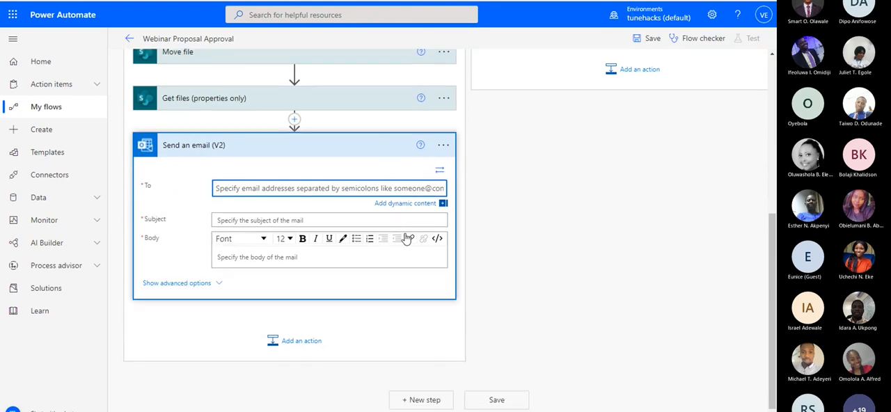
{"action": "left_click", "coordinate": [424, 203]}
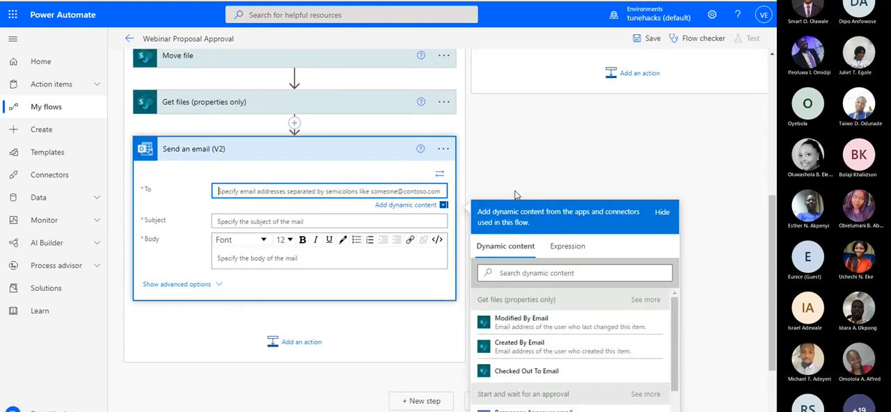
{"action": "type", "text": "cr"}
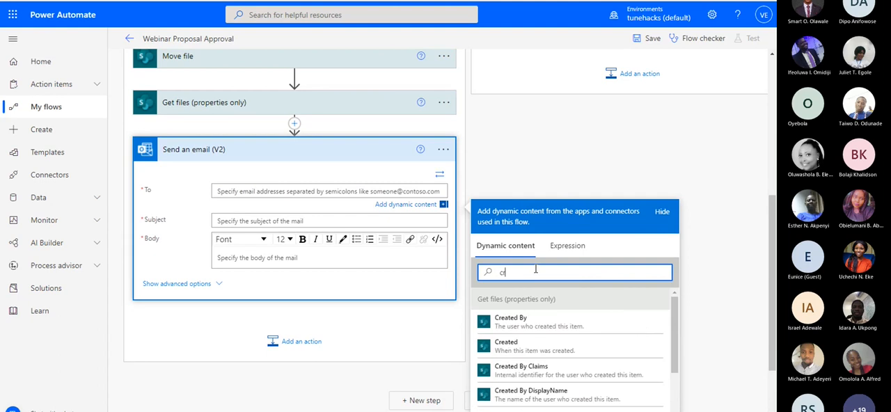
{"action": "type", "text": "eated"}
{"action": "scroll", "coordinate": [552, 286], "scroll_direction": "down", "scroll_amount": 1}
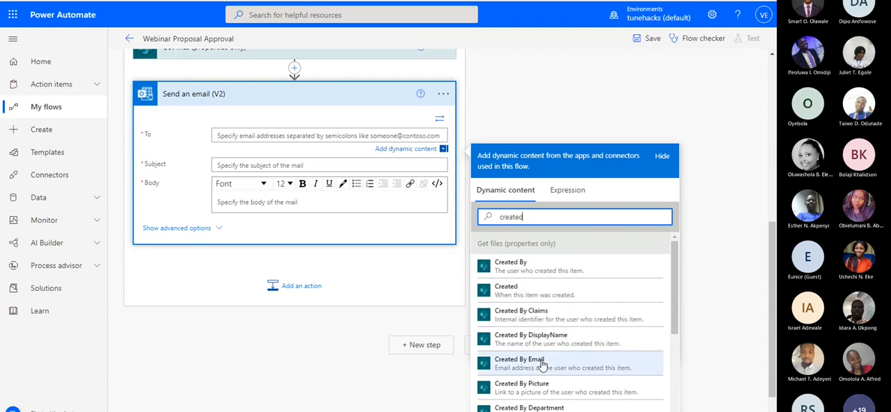
{"action": "left_click", "coordinate": [542, 364]}
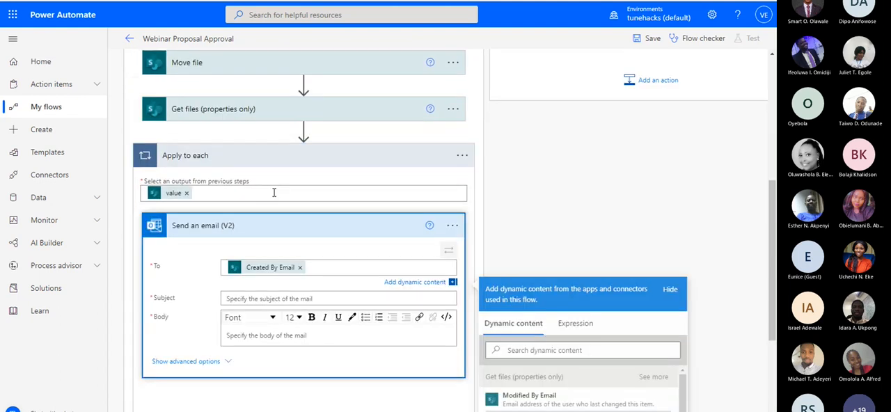
Set the email's subject to "Approved Proposals"
{"action": "scroll", "coordinate": [274, 193], "scroll_direction": "down", "scroll_amount": 1}
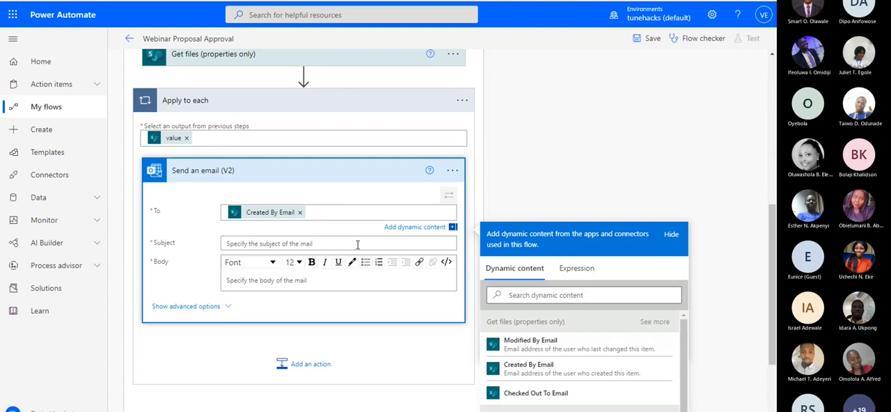
{"action": "scroll", "coordinate": [430, 137], "scroll_direction": "up", "scroll_amount": 5}
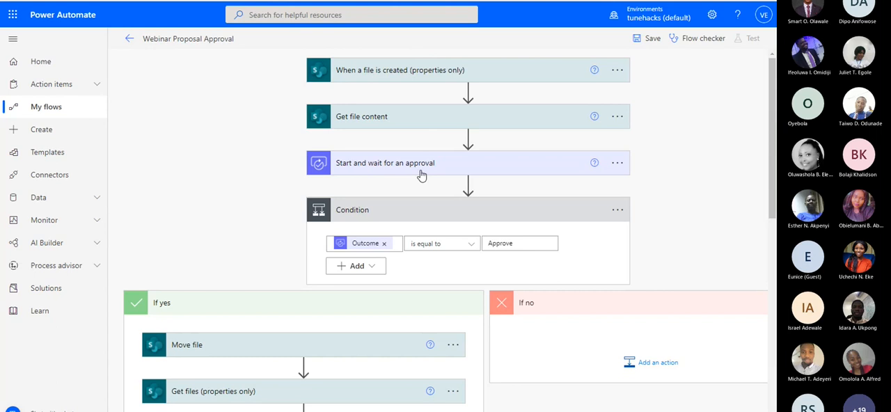
{"action": "scroll", "coordinate": [372, 172], "scroll_direction": "down", "scroll_amount": 3}
{"action": "scroll", "coordinate": [406, 90], "scroll_direction": "up", "scroll_amount": 3}
{"action": "scroll", "coordinate": [396, 108], "scroll_direction": "down", "scroll_amount": 5}
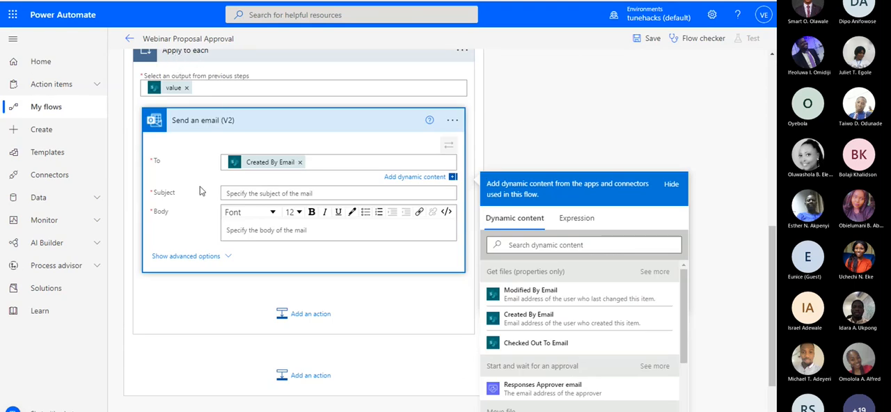
{"action": "scroll", "coordinate": [336, 175], "scroll_direction": "up", "scroll_amount": 2}
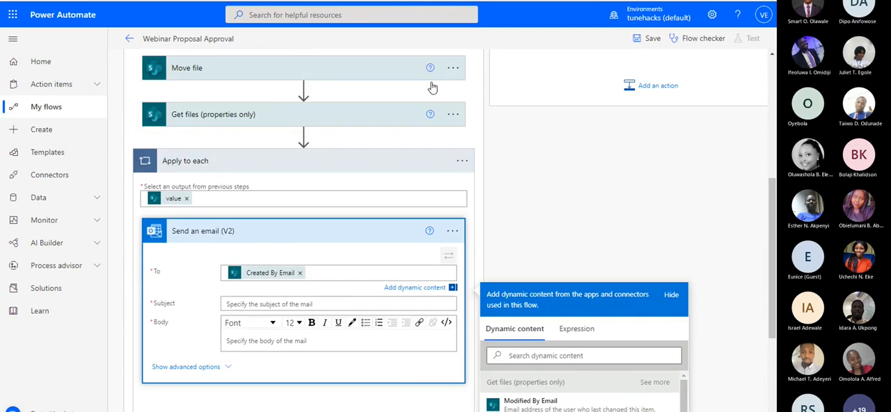
{"action": "scroll", "coordinate": [272, 286], "scroll_direction": "down", "scroll_amount": 2}
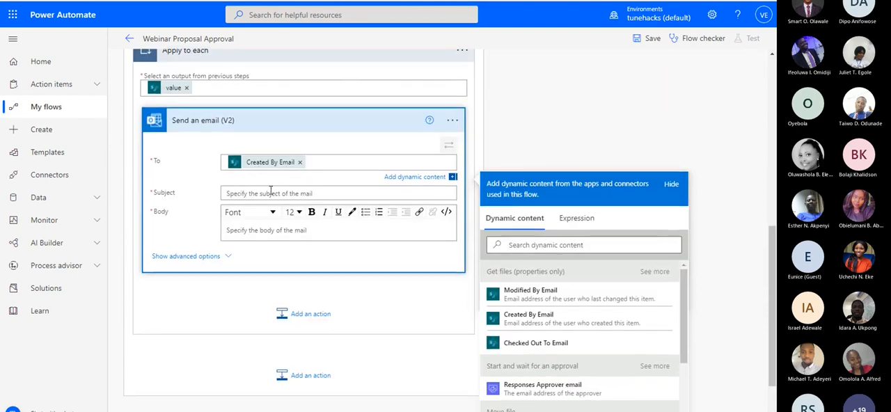
{"action": "left_click", "coordinate": [271, 193]}
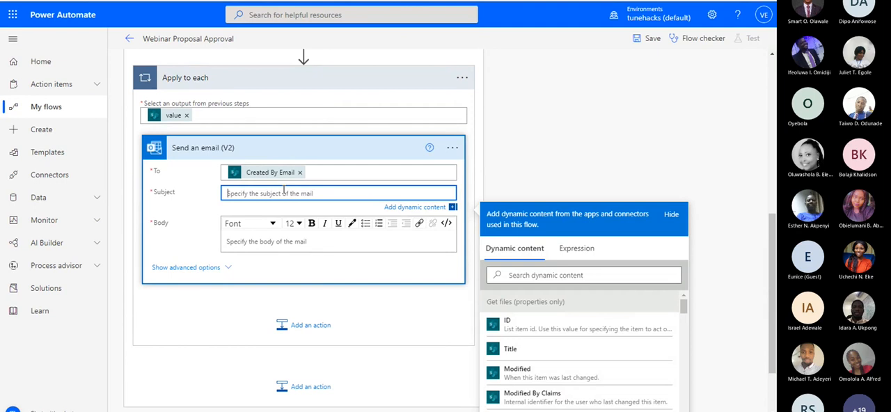
{"action": "type", "text": "Approved Proposals"}
Start the email body with the greeting "Dear", the Created By DisplayName dynamic value from Get files and a comma
{"action": "scroll", "coordinate": [275, 207], "scroll_direction": "down", "scroll_amount": 1}
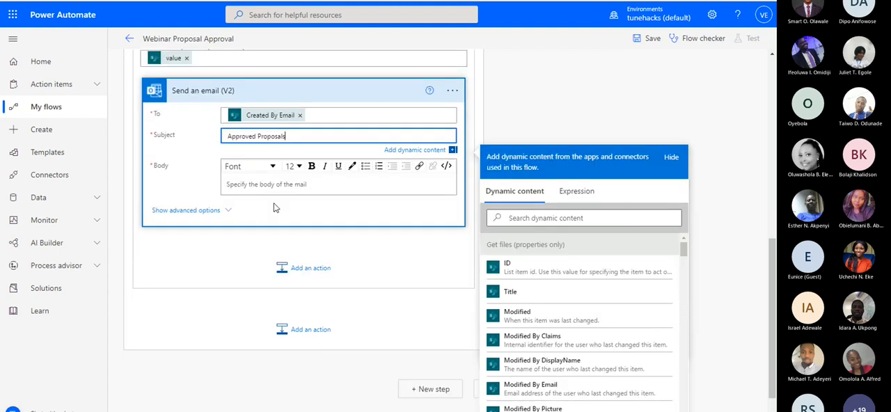
{"action": "scroll", "coordinate": [276, 208], "scroll_direction": "down", "scroll_amount": 1}
{"action": "left_click", "coordinate": [299, 159]}
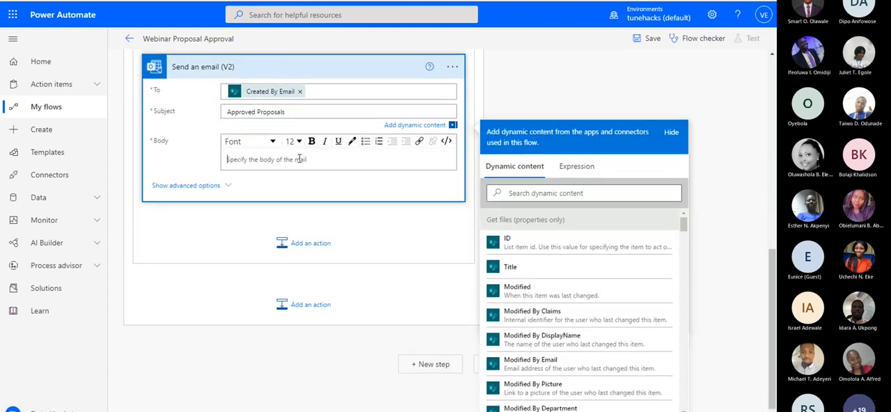
{"action": "type", "text": "Dear"}
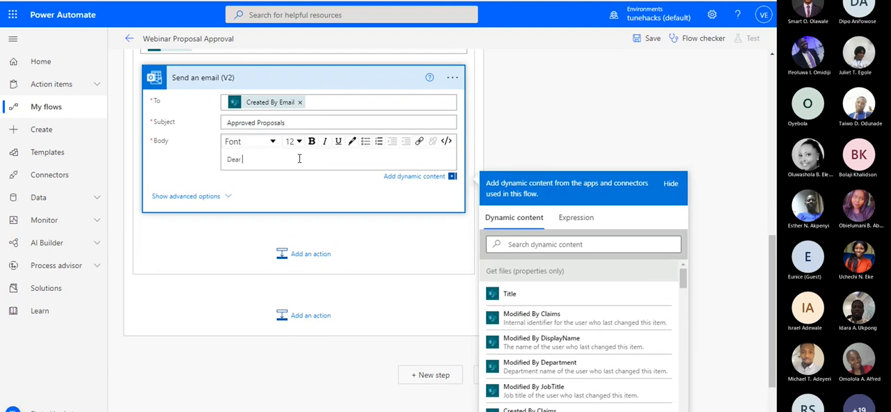
{"action": "left_click", "coordinate": [567, 244]}
{"action": "type", "text": "created"}
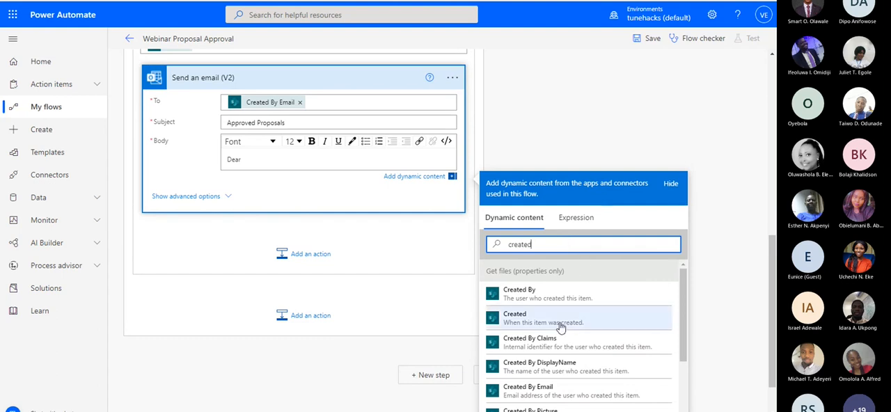
{"action": "left_click", "coordinate": [551, 369]}
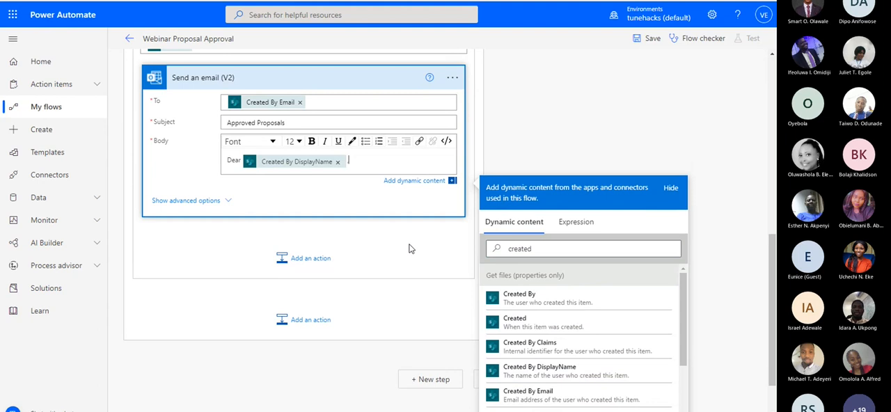
{"action": "type", "text": ","}
Add the body line "The proposal has been approved and moved to the Approved Proposal Folder." below the greeting
{"action": "key", "text": "Return"}
{"action": "type", "text": "T"}
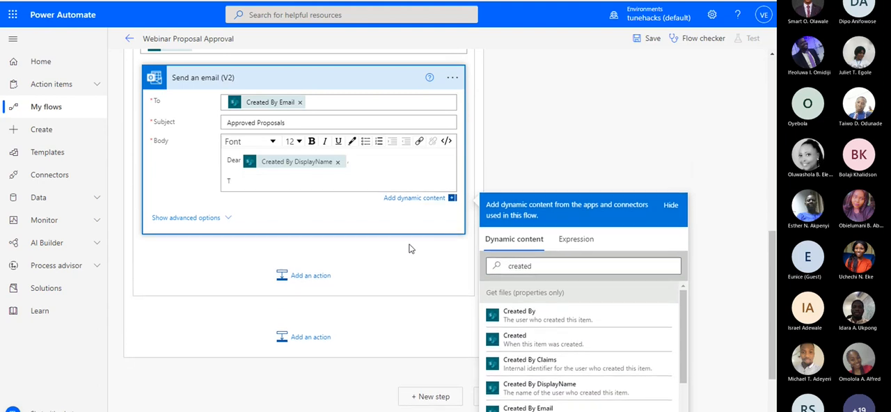
{"action": "type", "text": "The proposal has been approved and"}
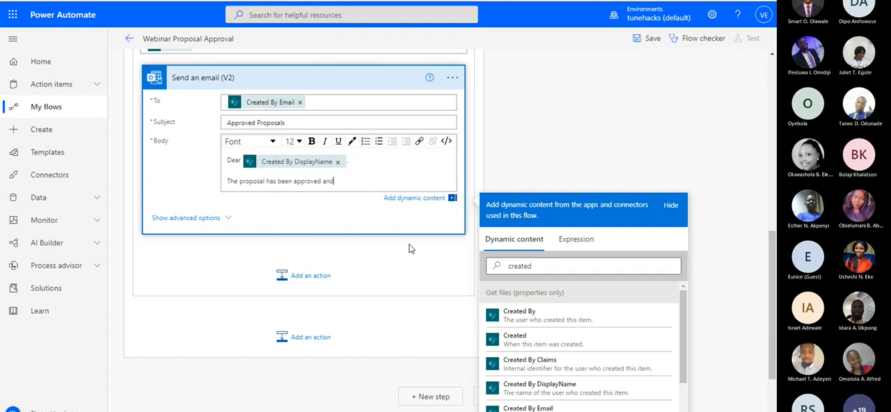
{"action": "type", "text": " moved "}
{"action": "type", "text": "to the"}
{"action": "type", "text": " Proposa"}
{"action": "key", "text": "BackSpace"}
{"action": "key", "text": "BackSpace"}
{"action": "key", "text": "BackSpace"}
{"action": "key", "text": "BackSpace"}
{"action": "key", "text": "BackSpace"}
{"action": "key", "text": "BackSpace"}
{"action": "type", "text": "Approved Proposal Folder"}
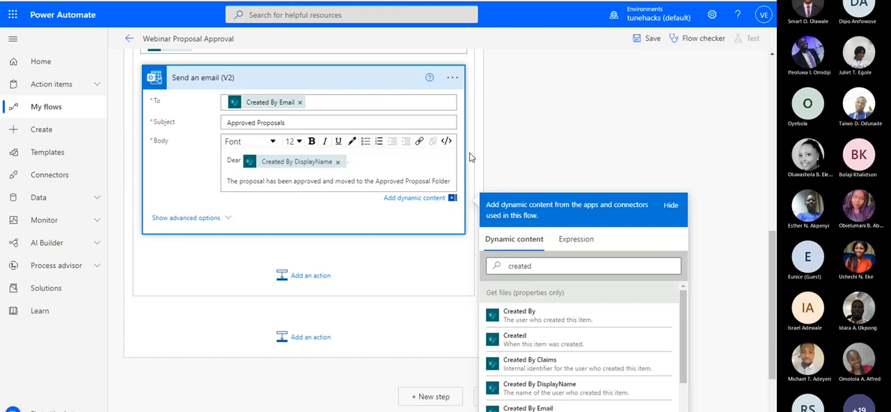
{"action": "type", "text": "."}
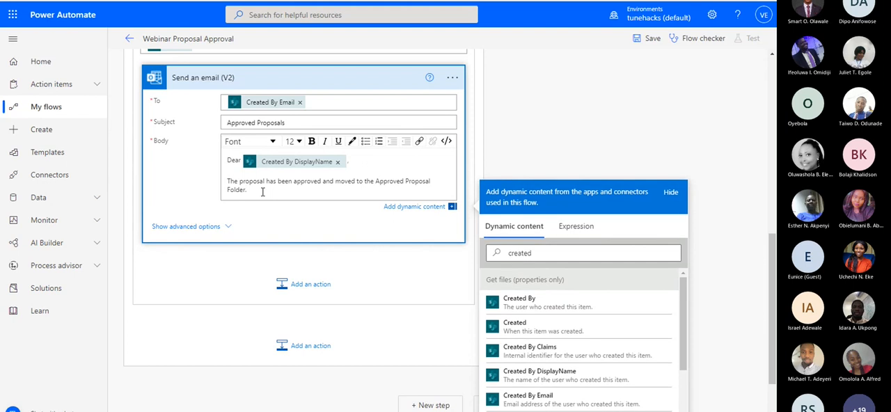
Add an empty HTML anchor tag, <a href =""></a>, on a new line below the body sentence
{"action": "key", "text": "Return"}
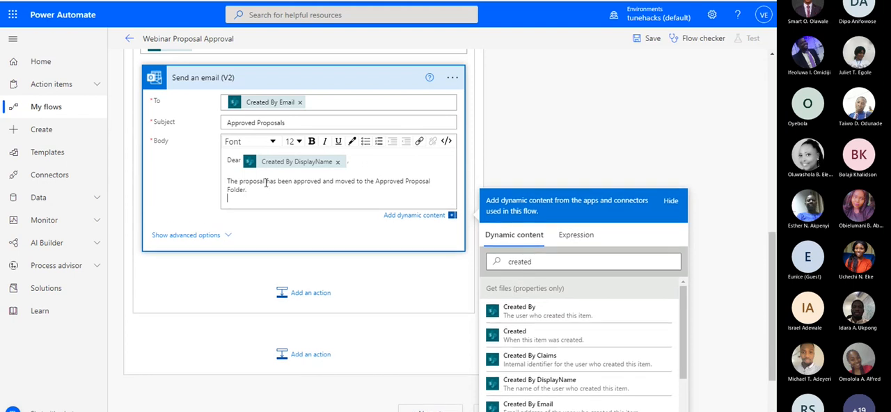
{"action": "scroll", "coordinate": [274, 183], "scroll_direction": "down", "scroll_amount": 1}
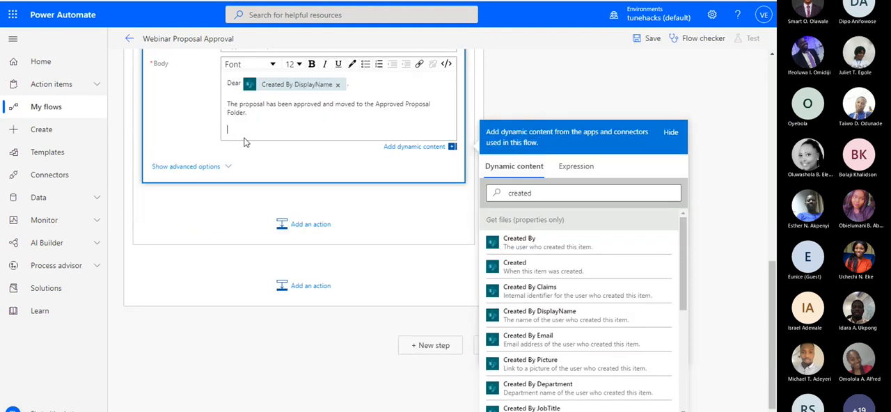
{"action": "type", "text": "<a href =\"\"></a>"}
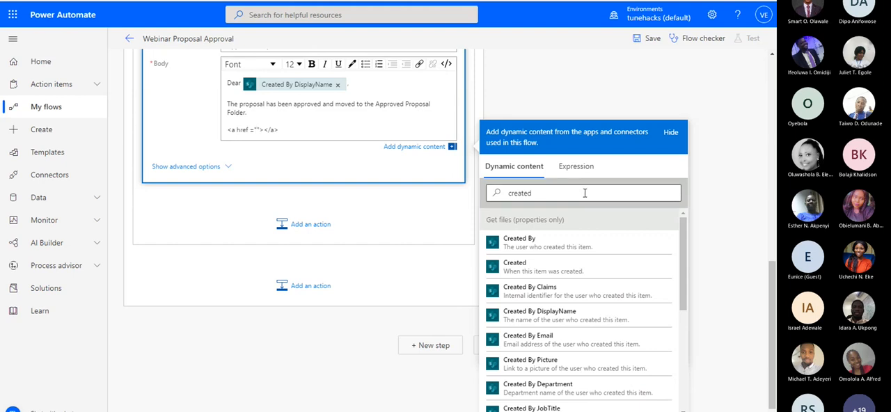
Search the dynamic content for "link" and examine the link fields offered by each flow step
{"action": "double_click", "coordinate": [529, 193]}
{"action": "type", "text": "link"}
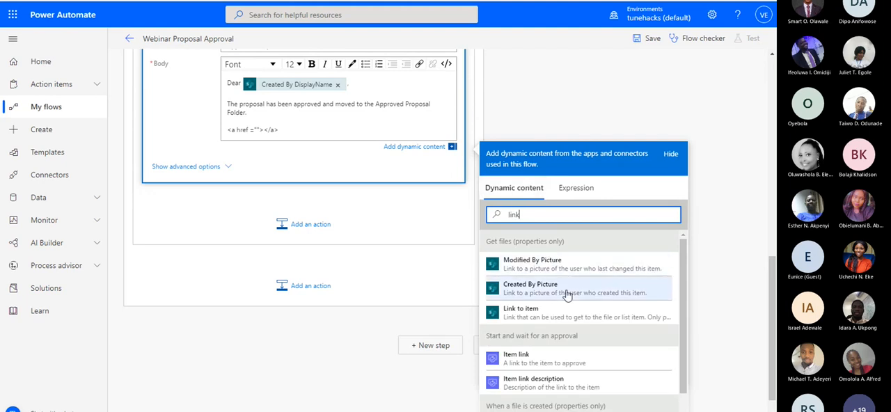
{"action": "scroll", "coordinate": [574, 292], "scroll_direction": "down", "scroll_amount": 2}
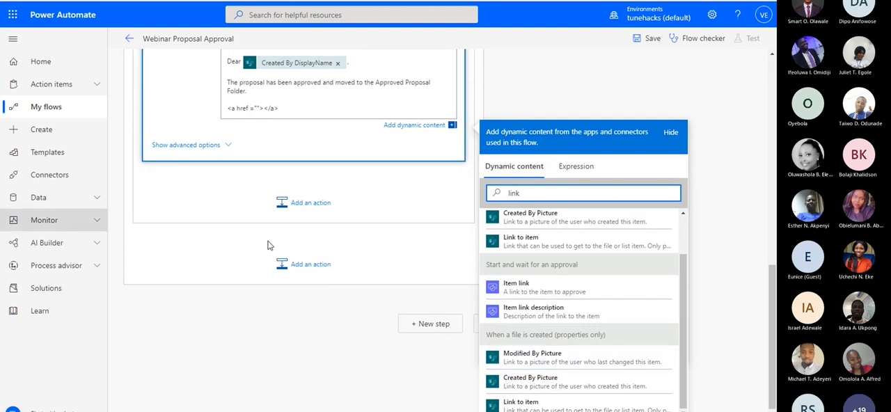
{"action": "scroll", "coordinate": [577, 354], "scroll_direction": "up", "scroll_amount": 1}
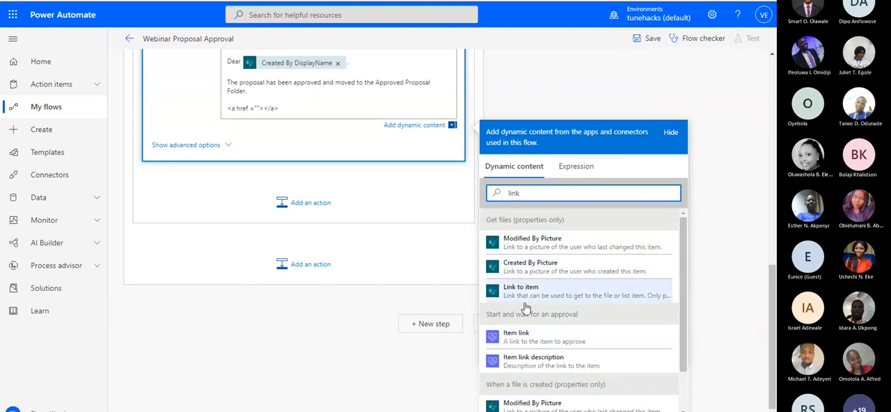
{"action": "scroll", "coordinate": [303, 178], "scroll_direction": "up", "scroll_amount": 1}
{"action": "scroll", "coordinate": [303, 178], "scroll_direction": "down", "scroll_amount": 1}
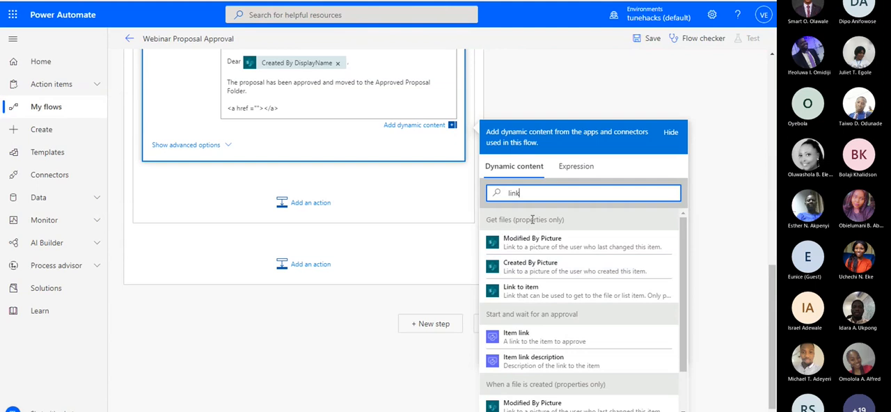
{"action": "scroll", "coordinate": [532, 220], "scroll_direction": "down", "scroll_amount": 1}
{"action": "scroll", "coordinate": [522, 274], "scroll_direction": "up", "scroll_amount": 1}
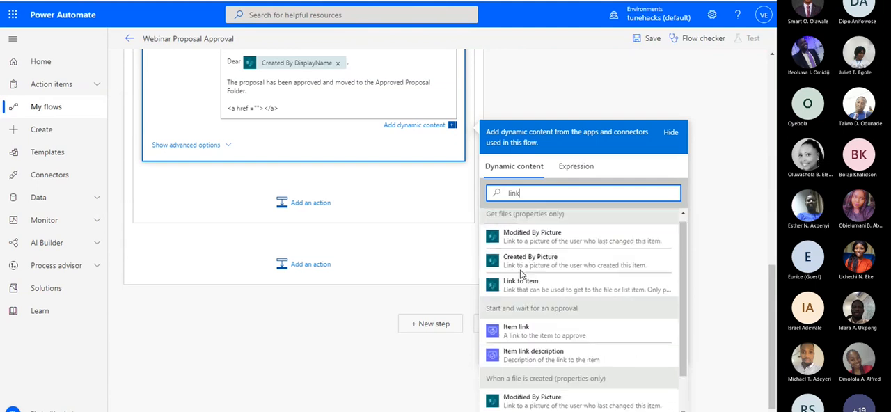
{"action": "scroll", "coordinate": [529, 292], "scroll_direction": "down", "scroll_amount": 1}
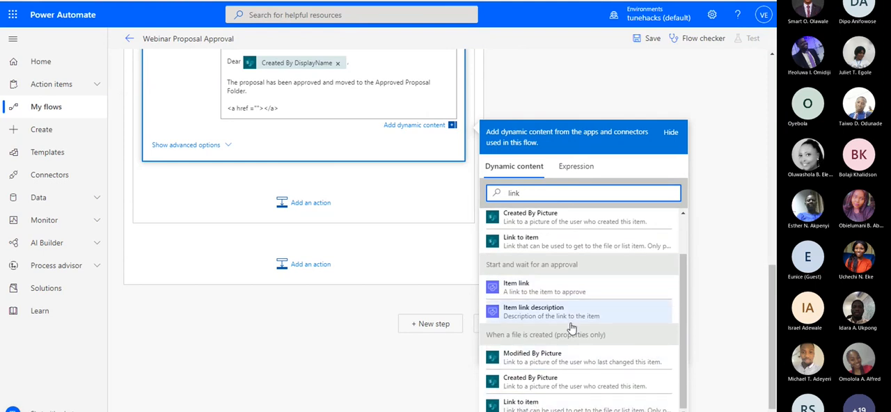
{"action": "scroll", "coordinate": [567, 307], "scroll_direction": "up", "scroll_amount": 2}
Insert the Link to item dynamic value from Get files between the quotes of the anchor tag's href in the email body
{"action": "scroll", "coordinate": [527, 189], "scroll_direction": "up", "scroll_amount": 5}
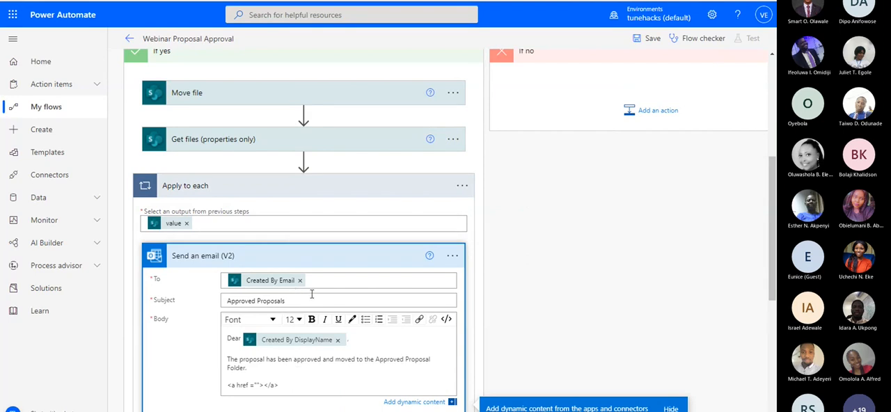
{"action": "scroll", "coordinate": [311, 294], "scroll_direction": "up", "scroll_amount": 2}
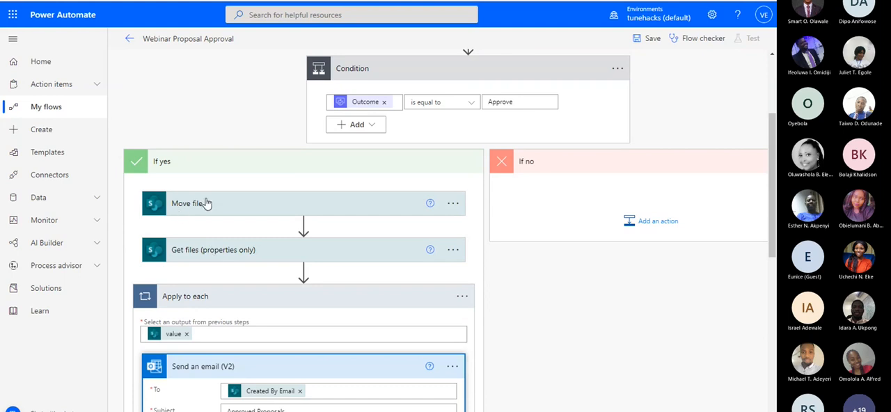
{"action": "scroll", "coordinate": [206, 203], "scroll_direction": "up", "scroll_amount": 2}
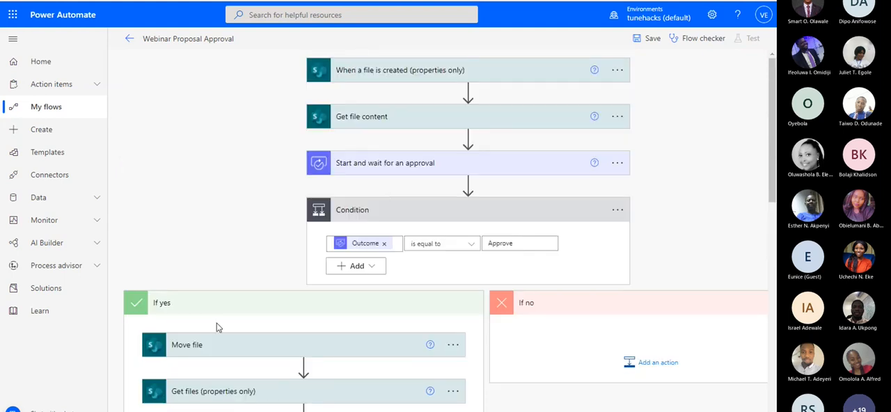
{"action": "scroll", "coordinate": [218, 325], "scroll_direction": "down", "scroll_amount": 4}
{"action": "scroll", "coordinate": [261, 285], "scroll_direction": "down", "scroll_amount": 1}
{"action": "left_click", "coordinate": [256, 305]}
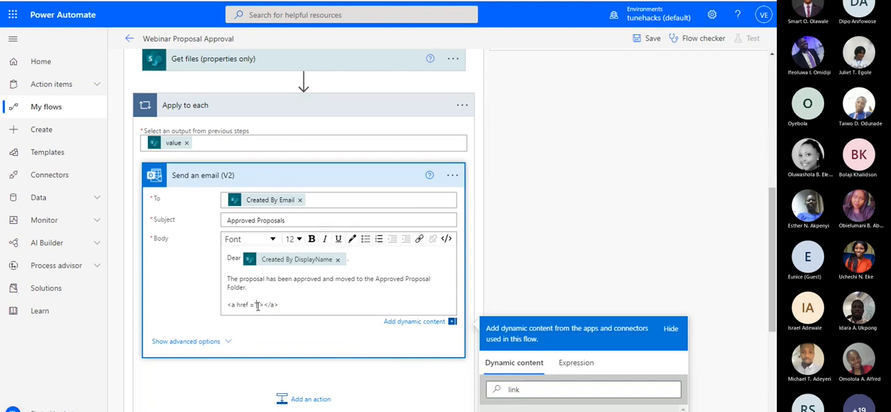
{"action": "scroll", "coordinate": [571, 246], "scroll_direction": "down", "scroll_amount": 2}
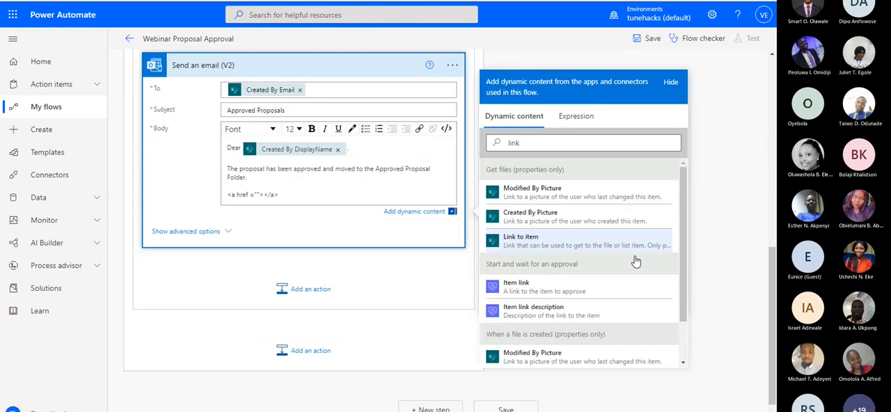
{"action": "left_click", "coordinate": [540, 241]}
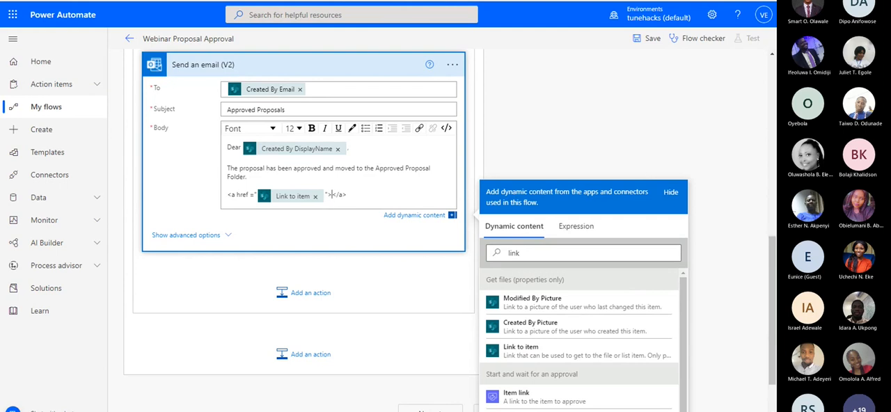
Insert the Name dynamic value from Get files as the link text between the opening and closing anchor tags
{"action": "double_click", "coordinate": [527, 255]}
{"action": "key", "text": "BackSpace"}
{"action": "type", "text": "nam"}
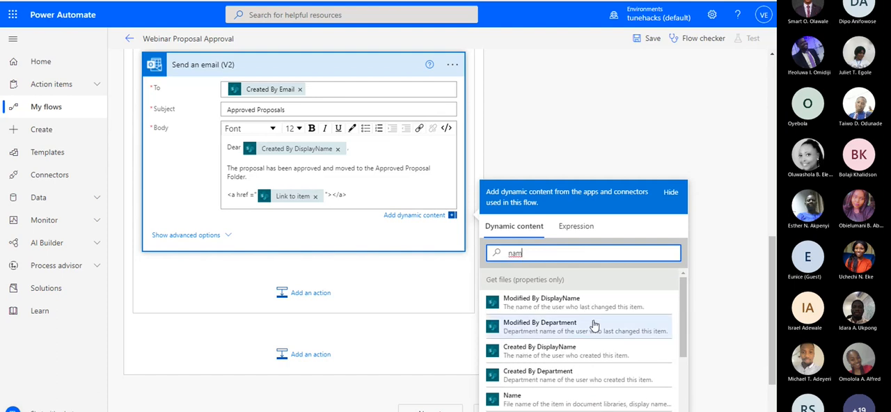
{"action": "type", "text": "e"}
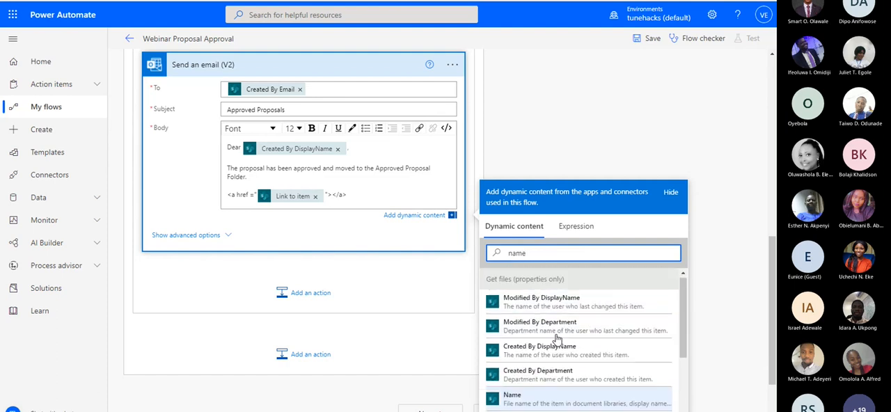
{"action": "scroll", "coordinate": [530, 367], "scroll_direction": "down", "scroll_amount": 1}
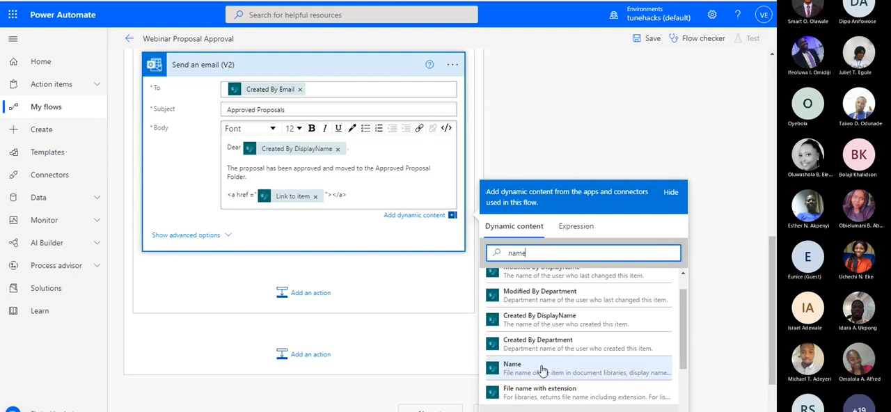
{"action": "left_click", "coordinate": [541, 367]}
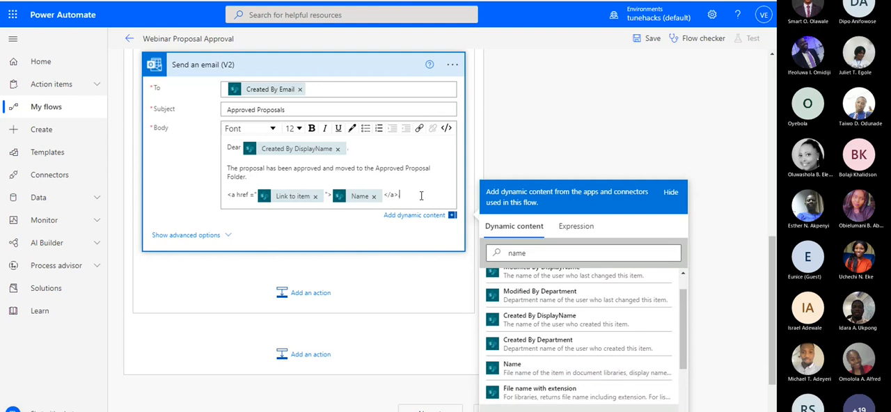
Add the line "See comments:" below the anchor tag in the email body
{"action": "key", "text": "Return"}
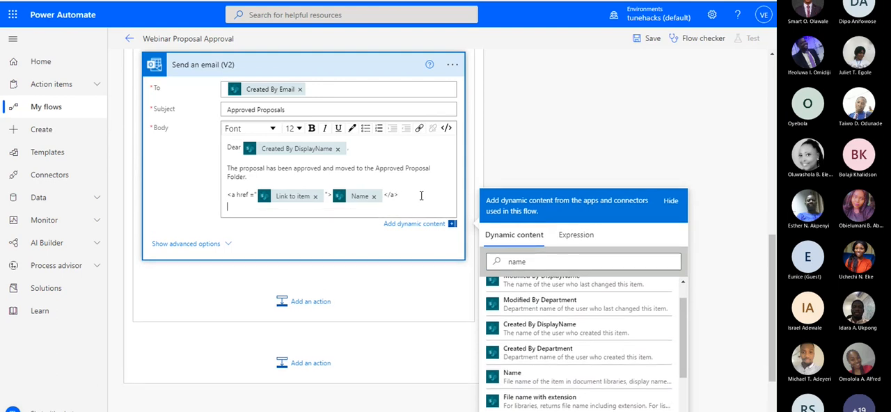
{"action": "type", "text": "See comments:"}
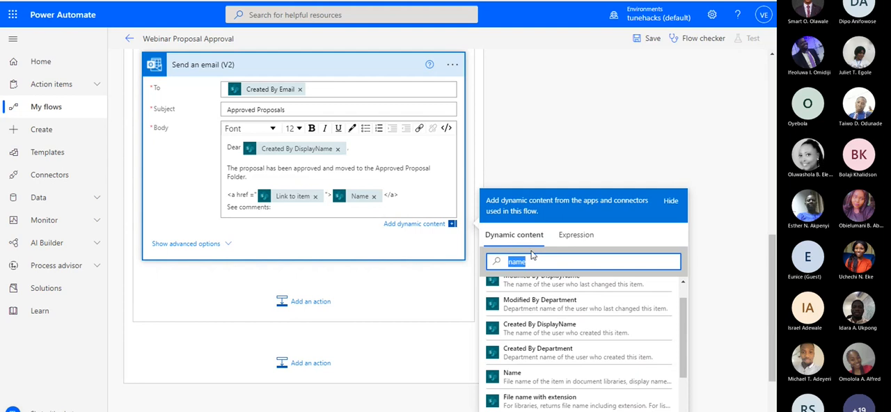
Insert the Responses Comments dynamic value from Start and wait for an approval after "See comments:" in the email body
{"action": "key", "text": "BackSpace"}
{"action": "scroll", "coordinate": [529, 180], "scroll_direction": "up", "scroll_amount": 2}
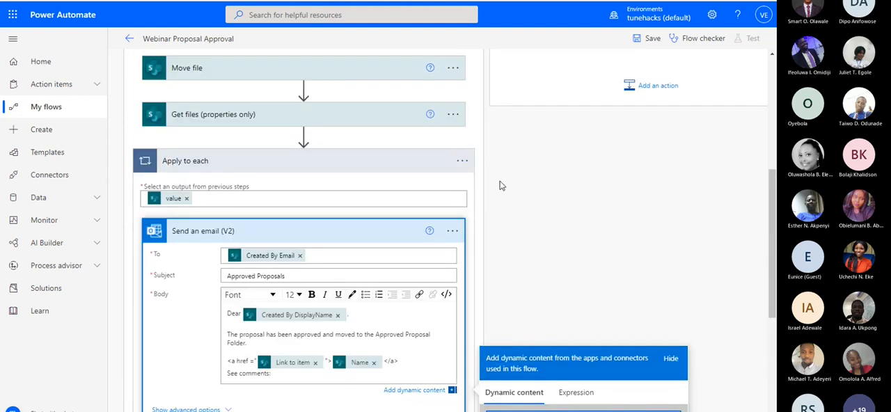
{"action": "scroll", "coordinate": [515, 180], "scroll_direction": "up", "scroll_amount": 3}
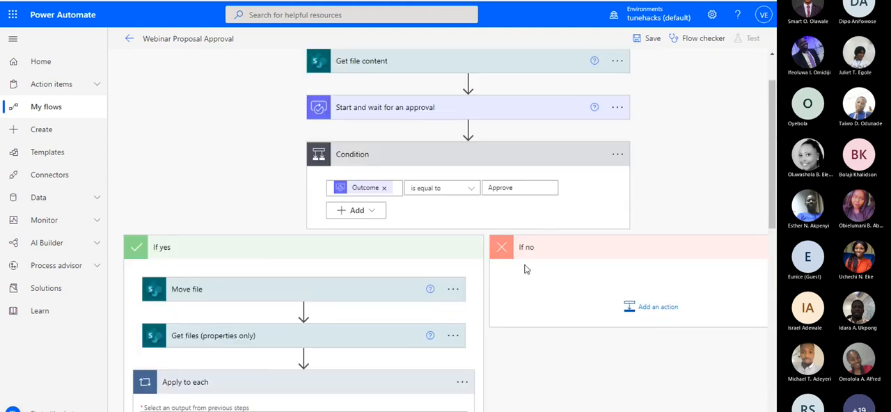
{"action": "scroll", "coordinate": [525, 264], "scroll_direction": "down", "scroll_amount": 4}
{"action": "scroll", "coordinate": [280, 330], "scroll_direction": "up", "scroll_amount": 4}
{"action": "scroll", "coordinate": [329, 231], "scroll_direction": "down", "scroll_amount": 5}
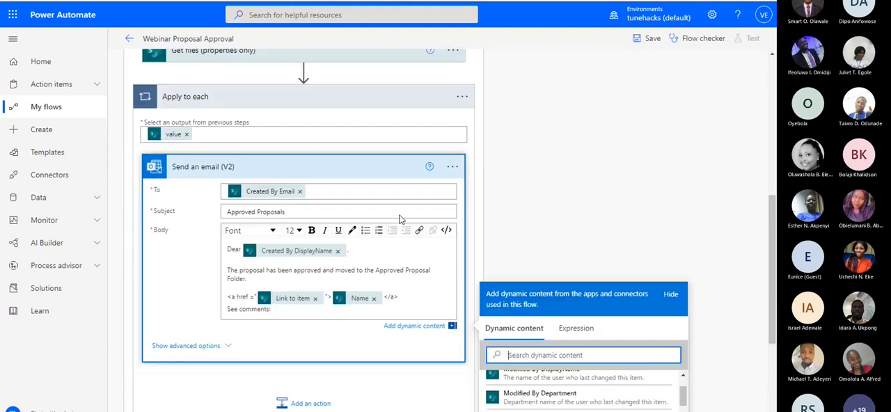
{"action": "left_click", "coordinate": [277, 263]}
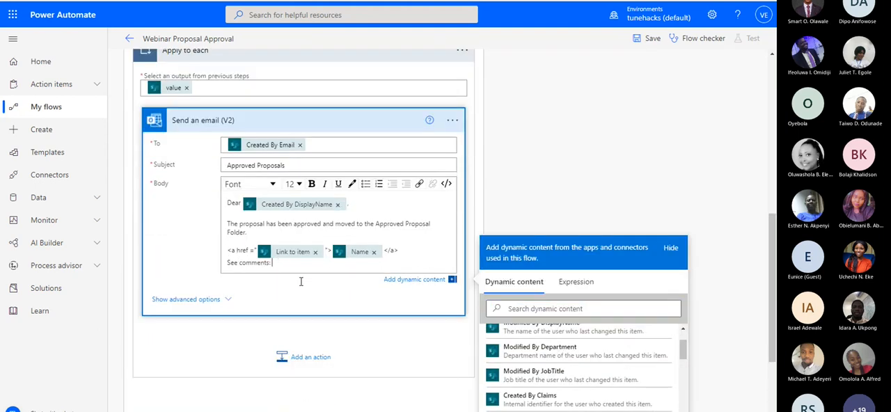
{"action": "left_click", "coordinate": [565, 254]}
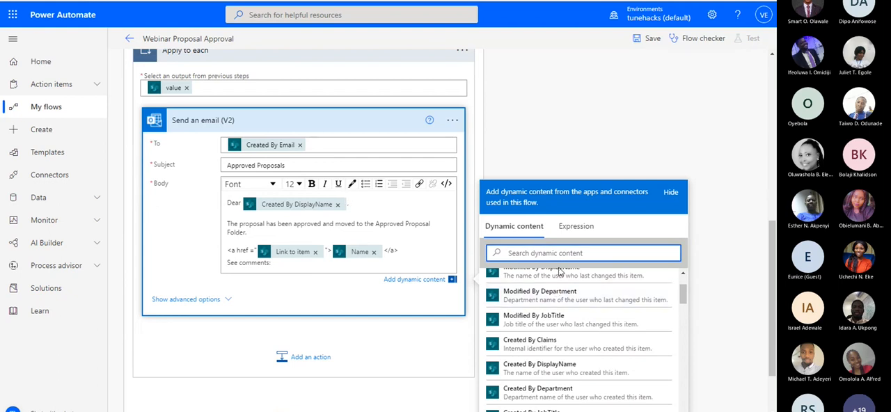
{"action": "type", "text": "respo"}
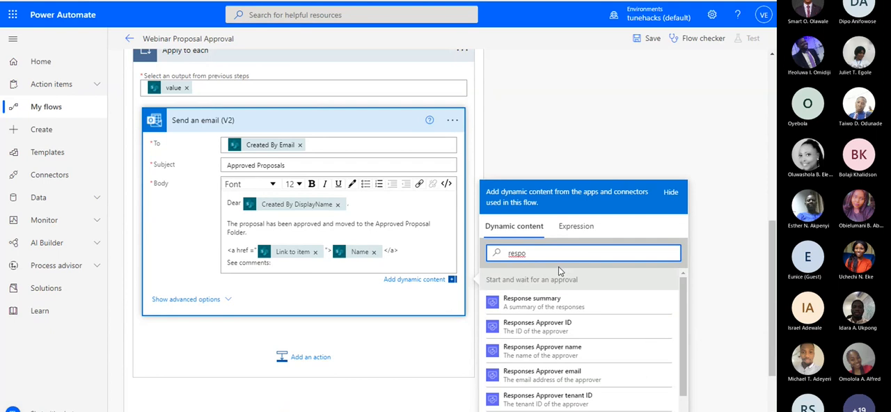
{"action": "key", "text": "BackSpace"}
{"action": "key", "text": "BackSpace"}
{"action": "key", "text": "BackSpace"}
{"action": "key", "text": "BackSpace"}
{"action": "key", "text": "BackSpace"}
{"action": "type", "text": "comme"}
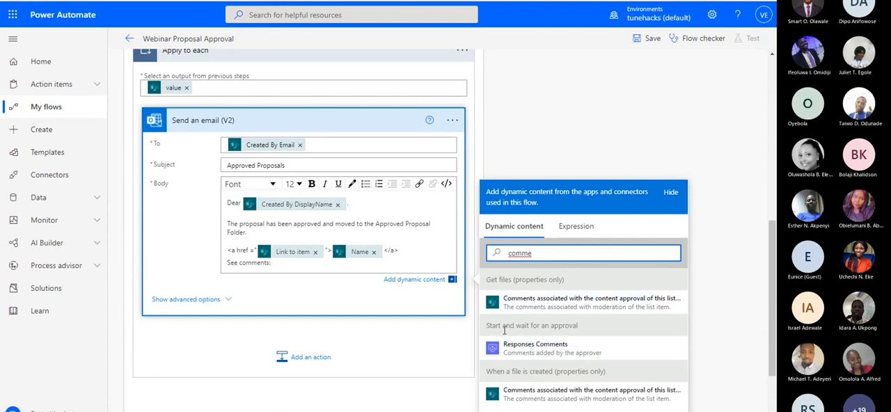
{"action": "left_click", "coordinate": [546, 347]}
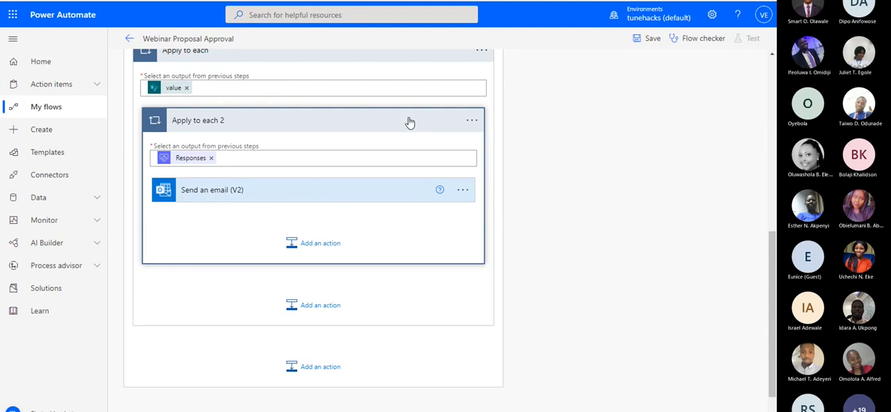
Collapse the If yes branch of the Condition, keeping the empty If no branch in view
{"action": "scroll", "coordinate": [410, 123], "scroll_direction": "up", "scroll_amount": 7}
{"action": "scroll", "coordinate": [446, 229], "scroll_direction": "right", "scroll_amount": 2}
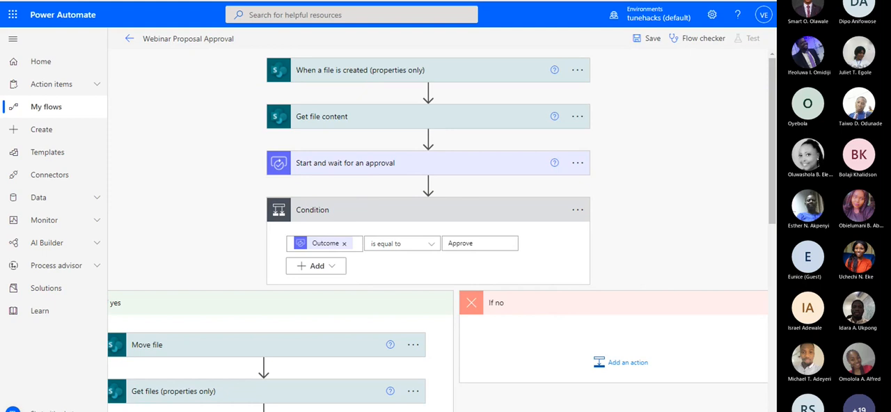
{"action": "scroll", "coordinate": [487, 376], "scroll_direction": "right", "scroll_amount": 1}
{"action": "scroll", "coordinate": [521, 276], "scroll_direction": "down", "scroll_amount": 2}
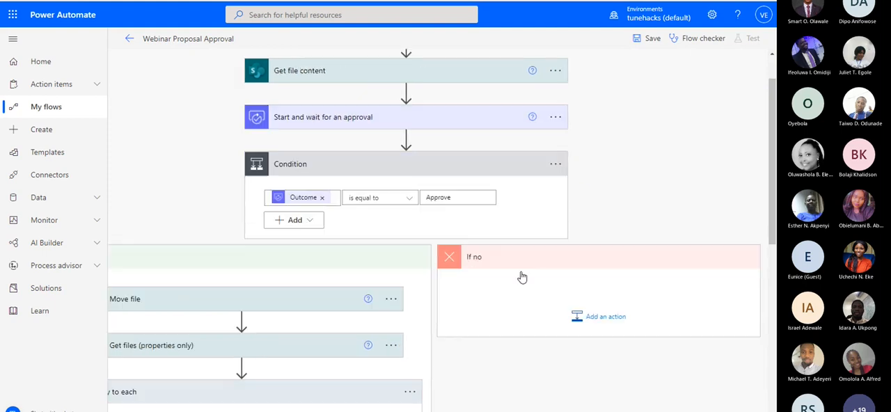
{"action": "left_click", "coordinate": [314, 195]}
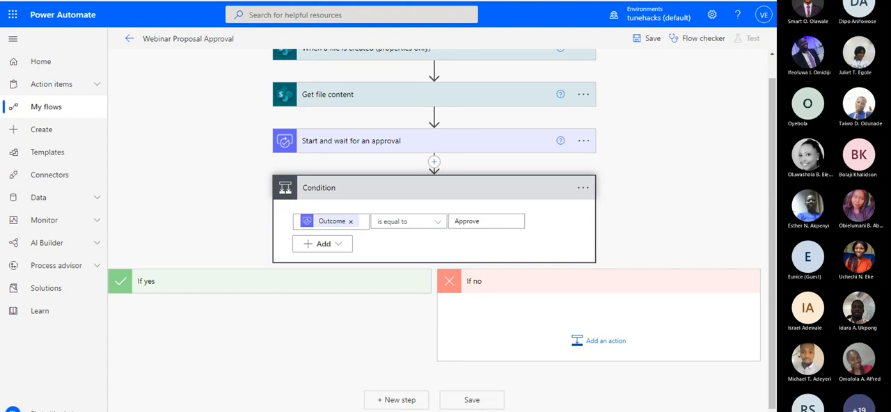
{"action": "scroll", "coordinate": [368, 178], "scroll_direction": "up", "scroll_amount": 2}
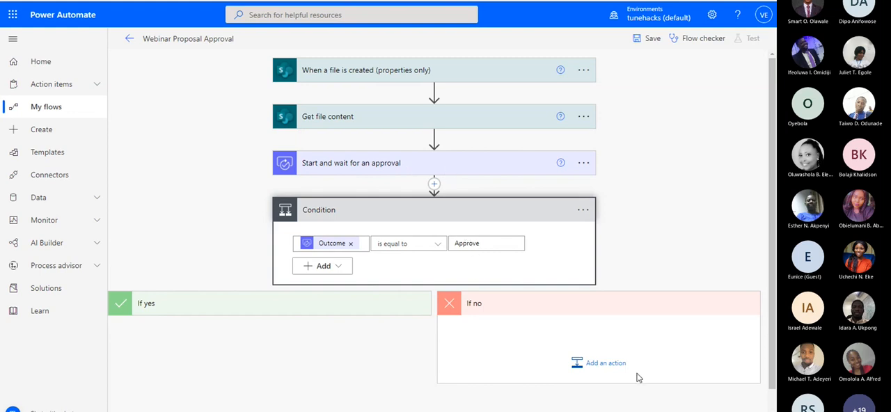
Add a Send an email (V2) action from Office 365 Outlook to the If no branch
{"action": "left_click", "coordinate": [615, 363]}
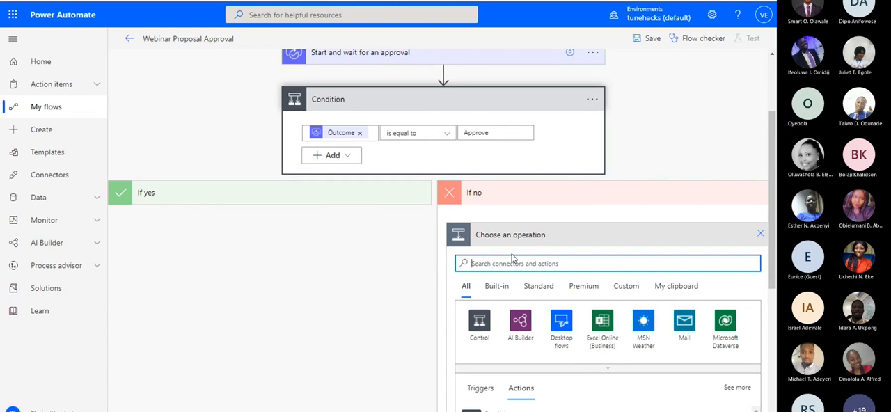
{"action": "type", "text": "send"}
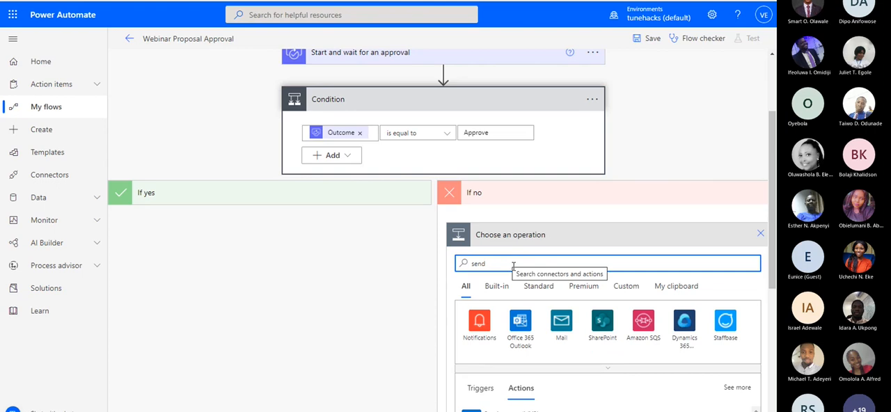
{"action": "scroll", "coordinate": [553, 324], "scroll_direction": "down", "scroll_amount": 2}
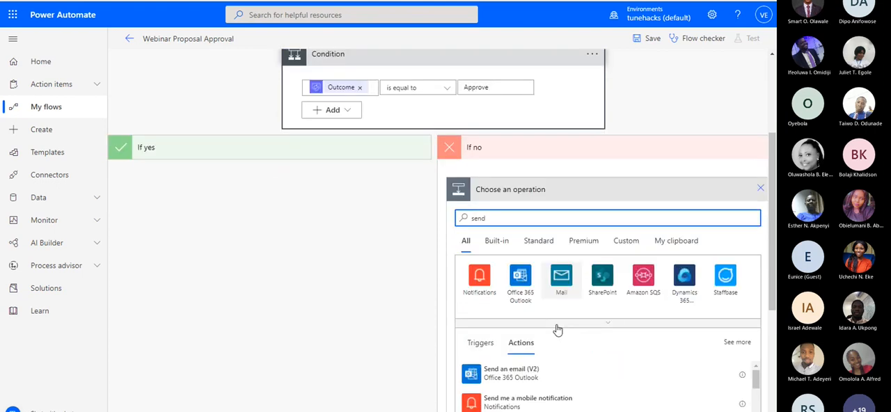
{"action": "left_click", "coordinate": [529, 314]}
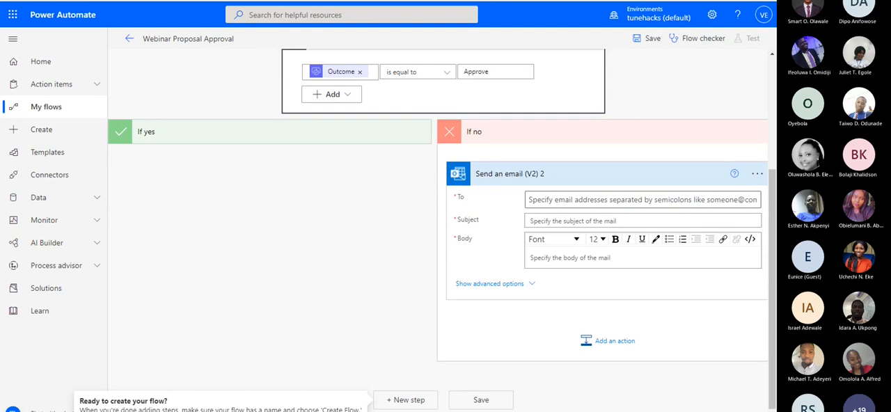
Set the rejection email's recipient to the Created By Email dynamic value from When a file is created (properties only)
{"action": "left_click", "coordinate": [628, 198]}
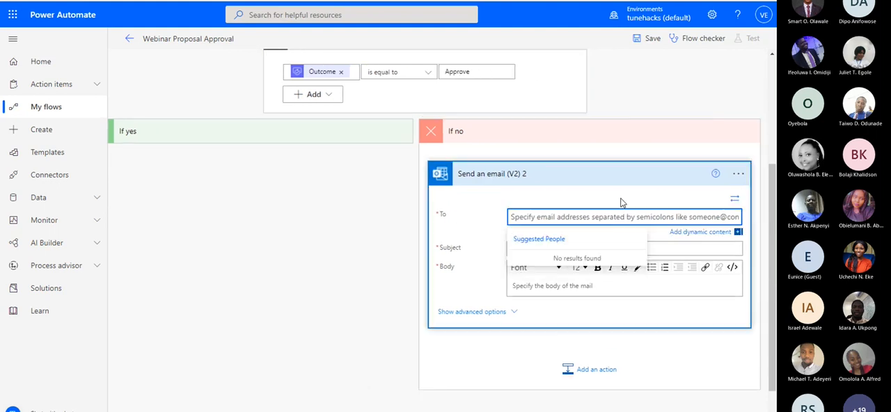
{"action": "left_click", "coordinate": [706, 232]}
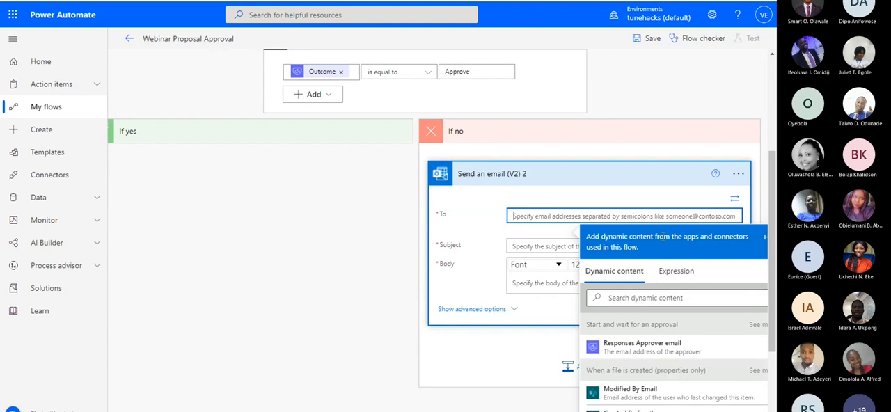
{"action": "left_click", "coordinate": [628, 298]}
{"action": "type", "text": "creat"}
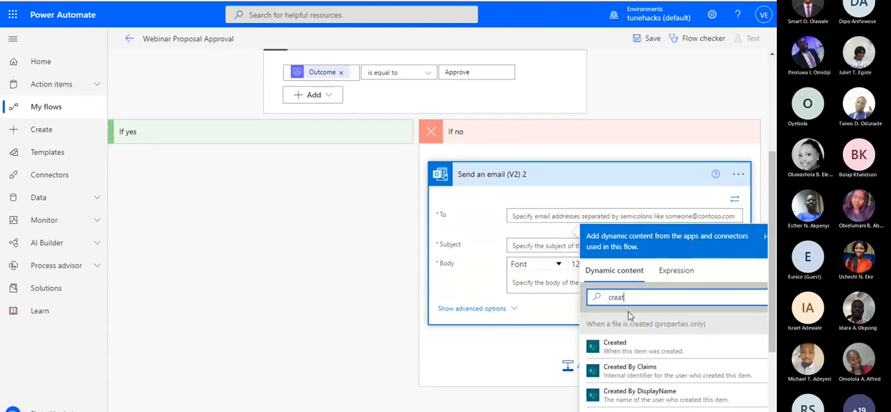
{"action": "type", "text": "ed"}
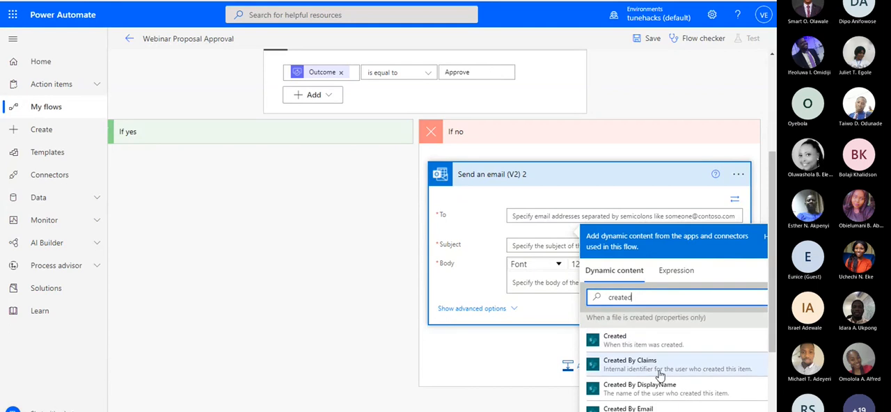
{"action": "scroll", "coordinate": [659, 376], "scroll_direction": "down", "scroll_amount": 2}
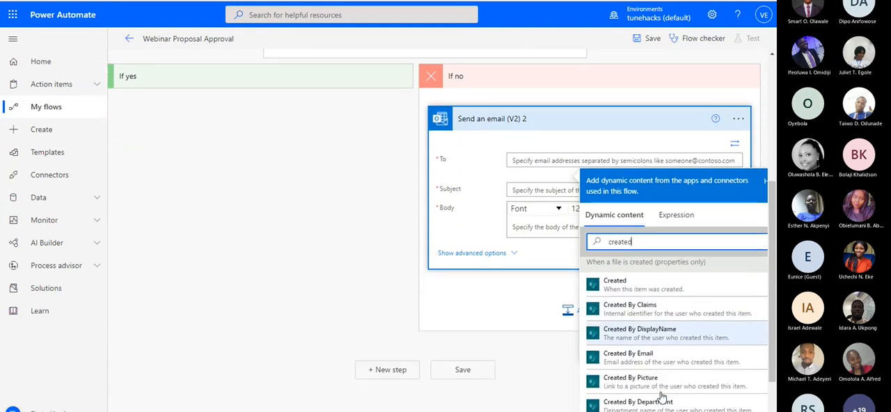
{"action": "left_click", "coordinate": [658, 358]}
Set the subject of the If no branch's email to "Proposal Not Approved"
{"action": "left_click", "coordinate": [541, 195]}
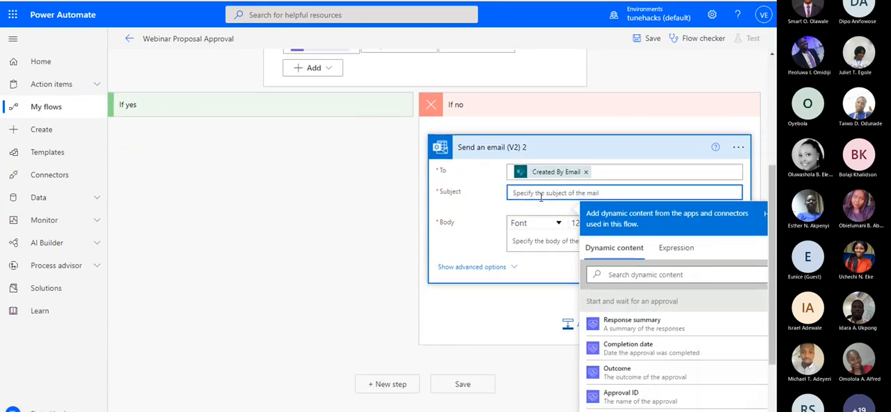
{"action": "type", "text": "Proposal"}
{"action": "type", "text": " Rej"}
{"action": "type", "text": " Approved"}
Begin the rejection email's body with "Dear", the Created By DisplayName dynamic value and a comma
{"action": "scroll", "coordinate": [546, 189], "scroll_direction": "down", "scroll_amount": 1}
{"action": "left_click", "coordinate": [530, 158]}
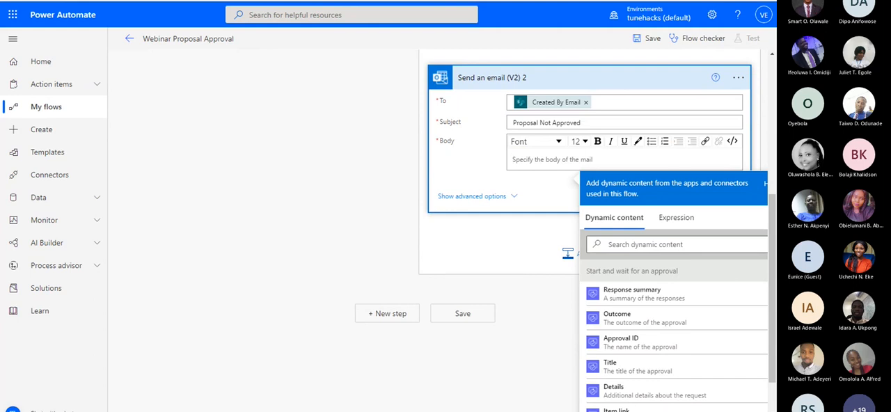
{"action": "type", "text": "D"}
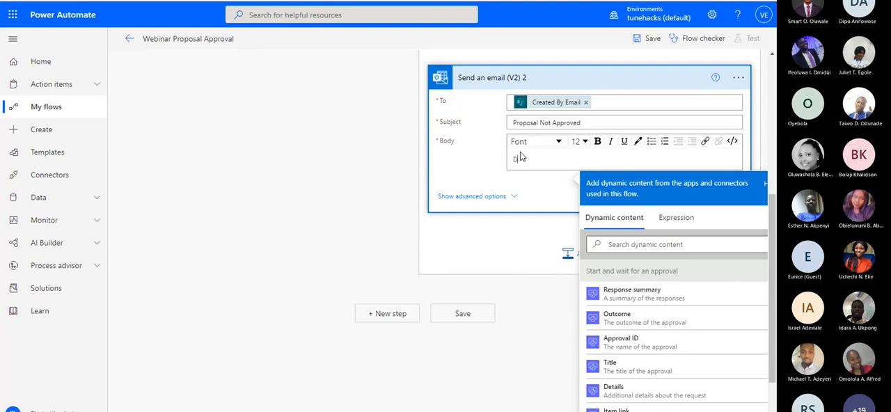
{"action": "type", "text": "ear"}
{"action": "left_click", "coordinate": [640, 251]}
{"action": "type", "text": "c"}
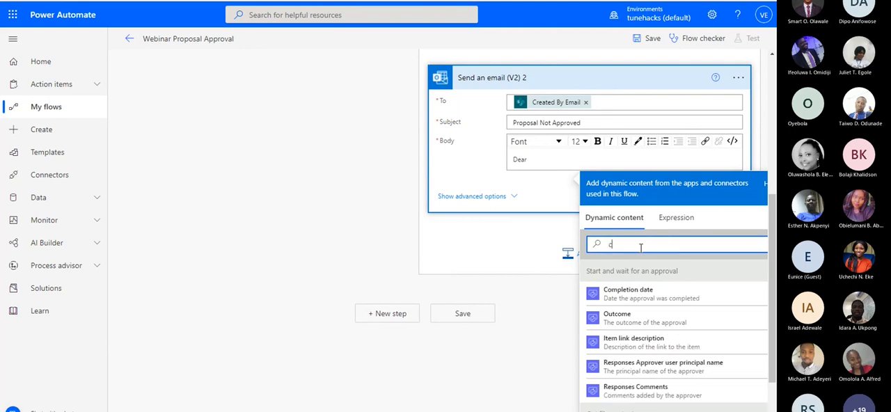
{"action": "type", "text": "reas"}
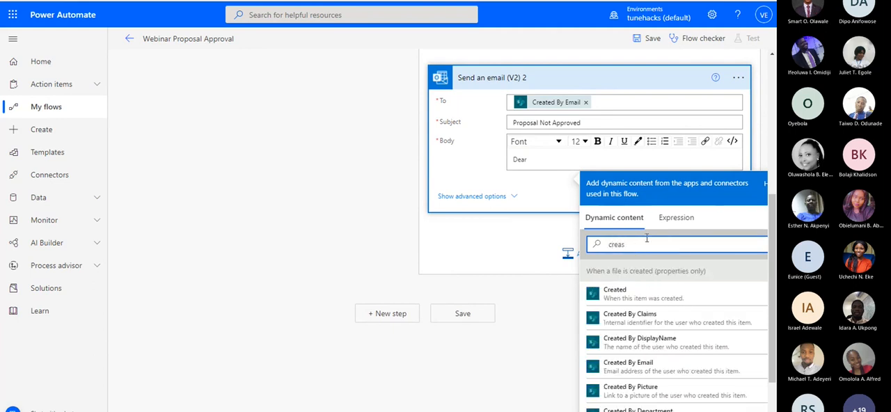
{"action": "key", "text": "BackSpace"}
{"action": "type", "text": "t"}
{"action": "left_click", "coordinate": [640, 342]}
{"action": "type", "text": ","}
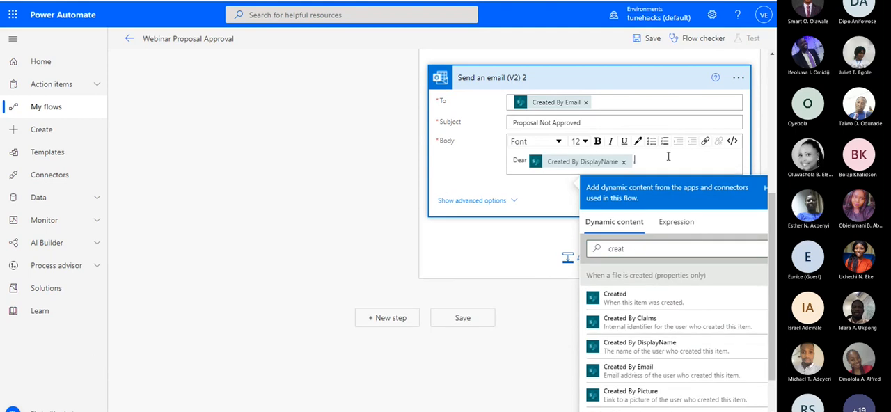
Below the greeting, write "The proposal was rejected. Please see the comment below, make necessary update and re-upload."
{"action": "key", "text": "Return"}
{"action": "key", "text": "Return"}
{"action": "type", "text": "The proposal was rejected. Please"}
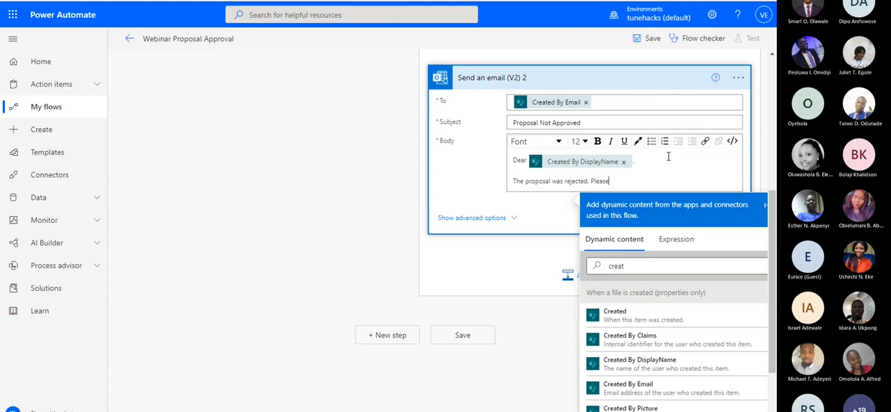
{"action": "type", "text": " see the comment below, make nece"}
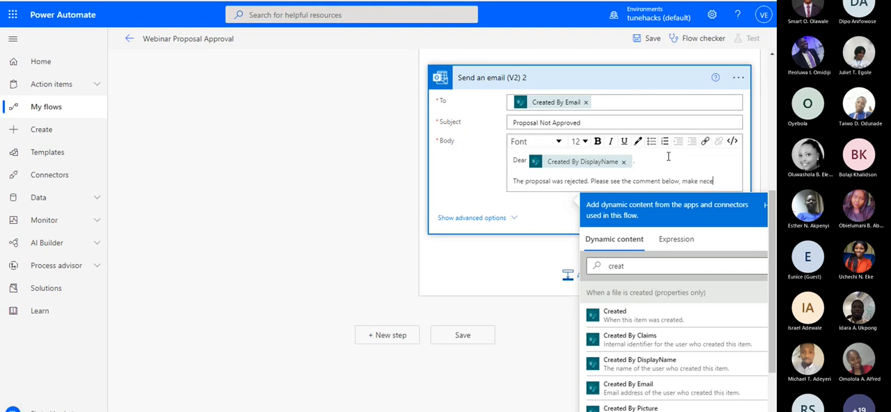
{"action": "type", "text": "ssary update a"}
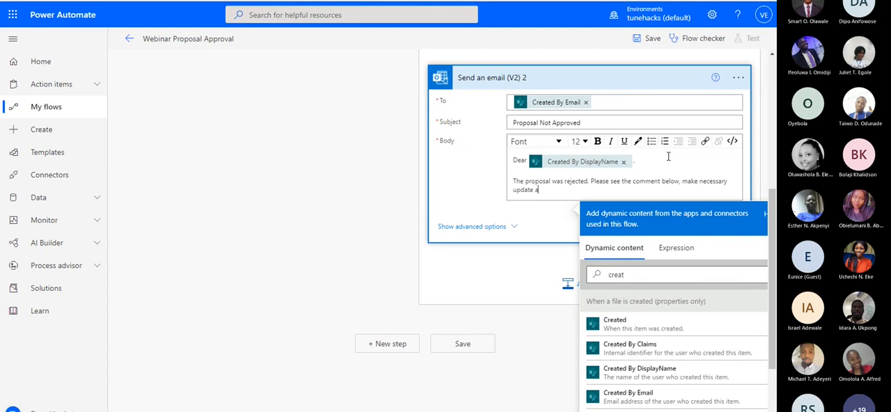
{"action": "type", "text": "nd re-upload."}
Add the empty anchor tag <a href=""></a> after a blank line below the rejection message
{"action": "scroll", "coordinate": [497, 179], "scroll_direction": "up", "scroll_amount": 5}
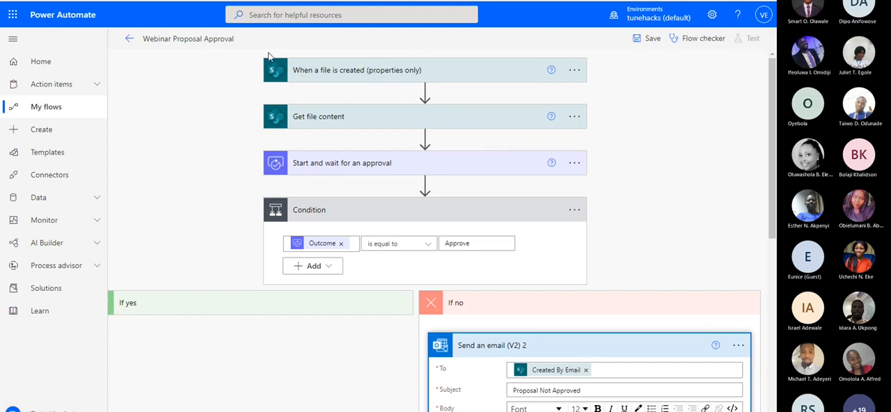
{"action": "scroll", "coordinate": [573, 175], "scroll_direction": "down", "scroll_amount": 5}
{"action": "scroll", "coordinate": [336, 94], "scroll_direction": "up", "scroll_amount": 3}
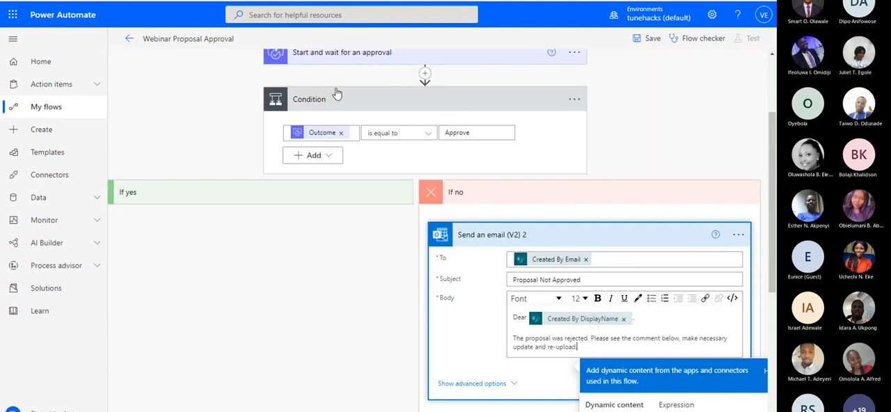
{"action": "scroll", "coordinate": [613, 216], "scroll_direction": "down", "scroll_amount": 3}
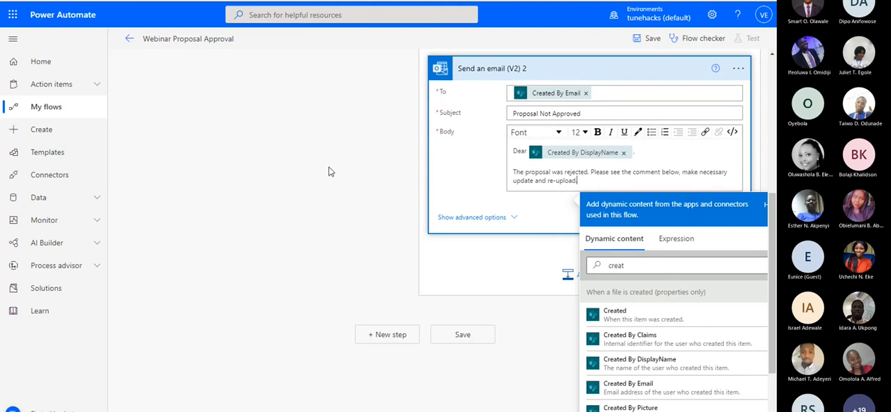
{"action": "scroll", "coordinate": [328, 167], "scroll_direction": "right", "scroll_amount": 1}
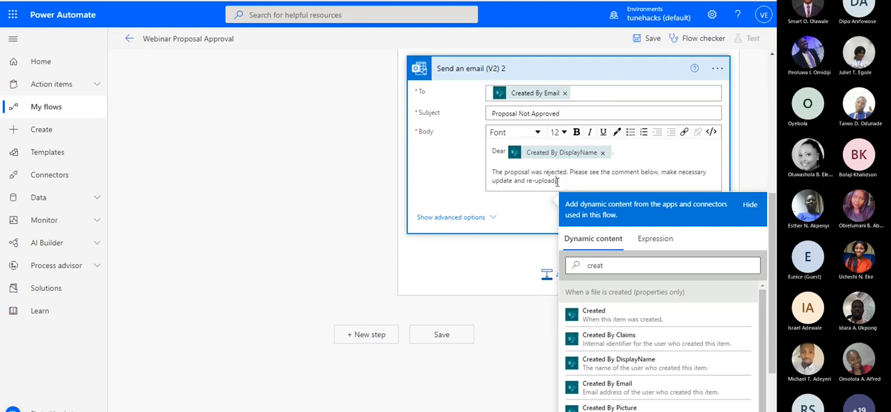
{"action": "key", "text": "Return"}
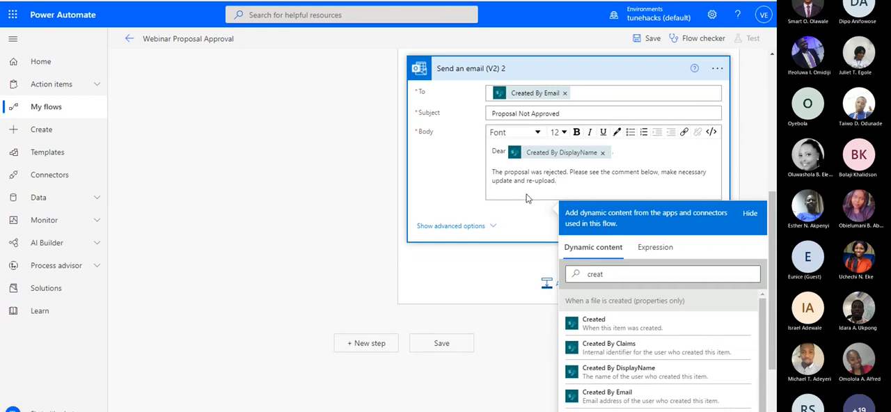
{"action": "key", "text": "Return"}
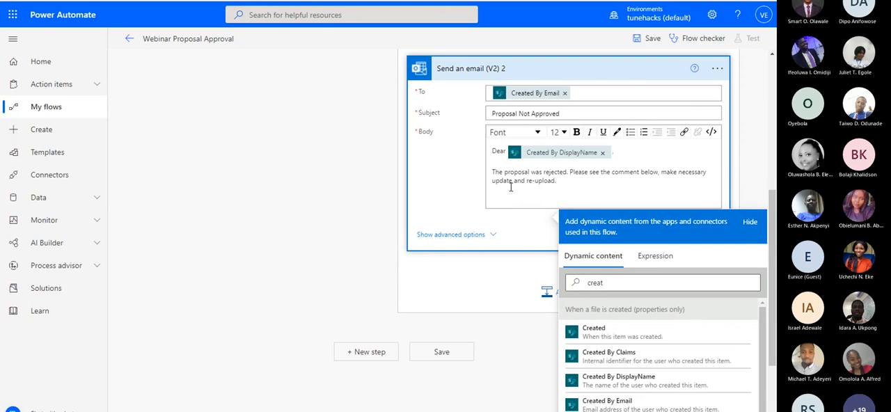
{"action": "type", "text": "<a href=\"\"></a>"}
{"action": "scroll", "coordinate": [428, 190], "scroll_direction": "up", "scroll_amount": 3}
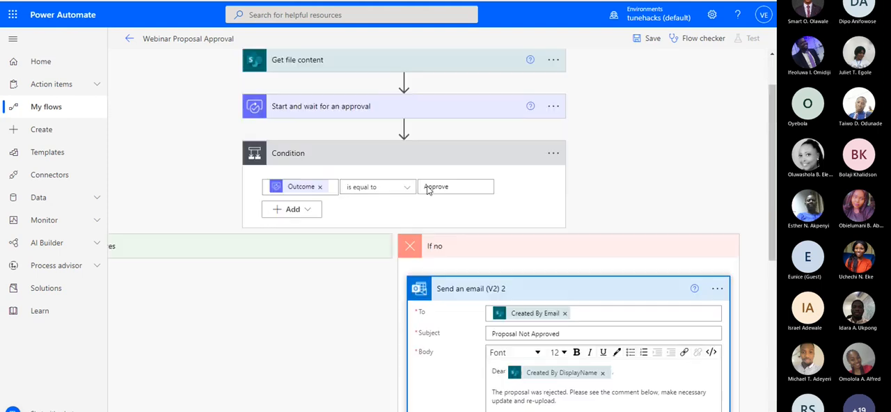
{"action": "scroll", "coordinate": [448, 230], "scroll_direction": "up", "scroll_amount": 1}
{"action": "scroll", "coordinate": [446, 226], "scroll_direction": "down", "scroll_amount": 4}
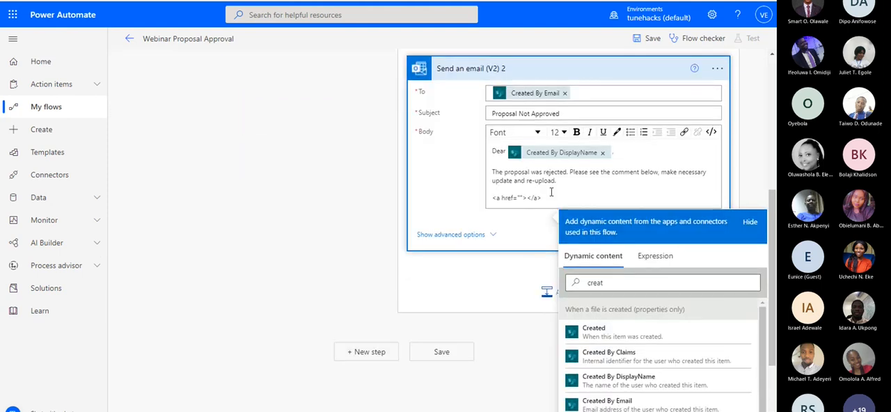
{"action": "scroll", "coordinate": [430, 243], "scroll_direction": "up", "scroll_amount": 3}
{"action": "scroll", "coordinate": [541, 324], "scroll_direction": "down", "scroll_amount": 3}
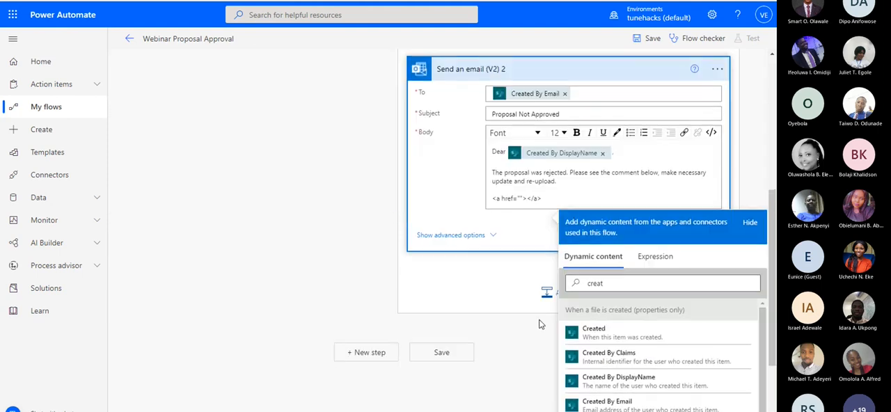
Insert the trigger's Link to item dynamic value between the href quotation marks in the rejection email's anchor tag
{"action": "left_click_drag", "start_coordinate": [542, 199], "coordinate": [496, 199]}
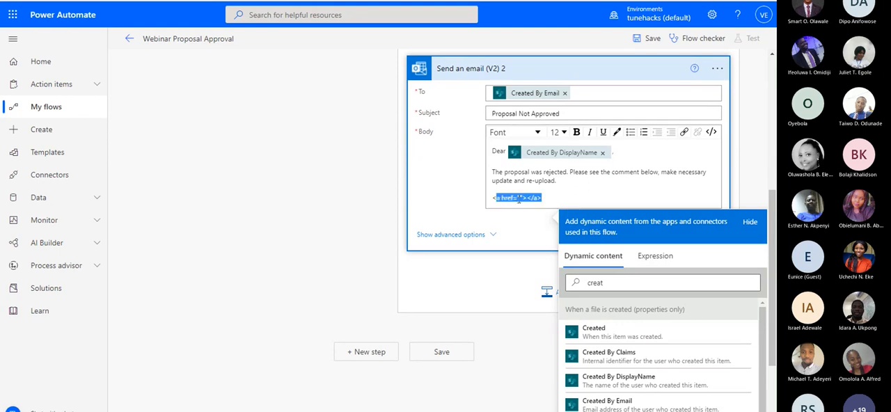
{"action": "left_click", "coordinate": [553, 200]}
{"action": "left_click", "coordinate": [520, 198]}
{"action": "scroll", "coordinate": [522, 153], "scroll_direction": "down", "scroll_amount": 2}
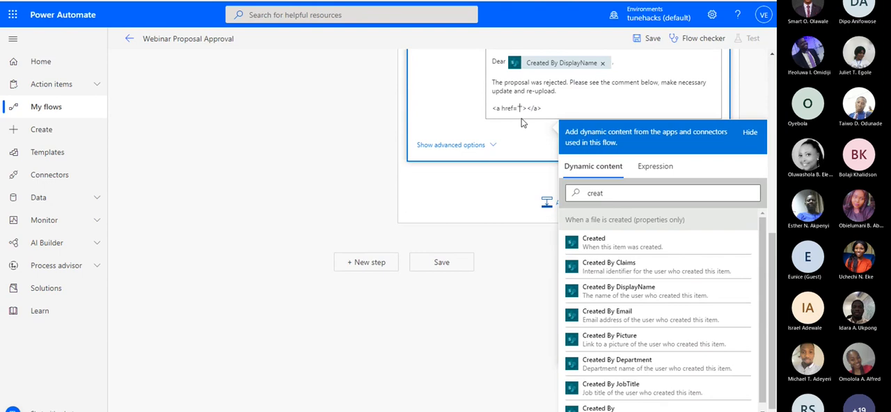
{"action": "double_click", "coordinate": [625, 197]}
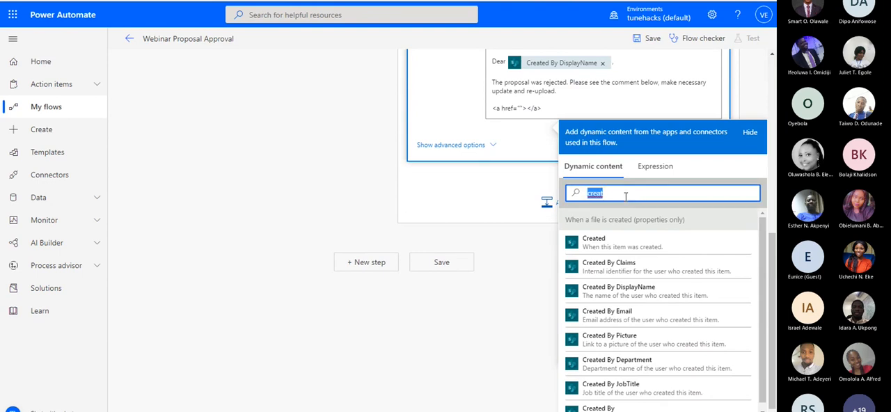
{"action": "key", "text": "BackSpace"}
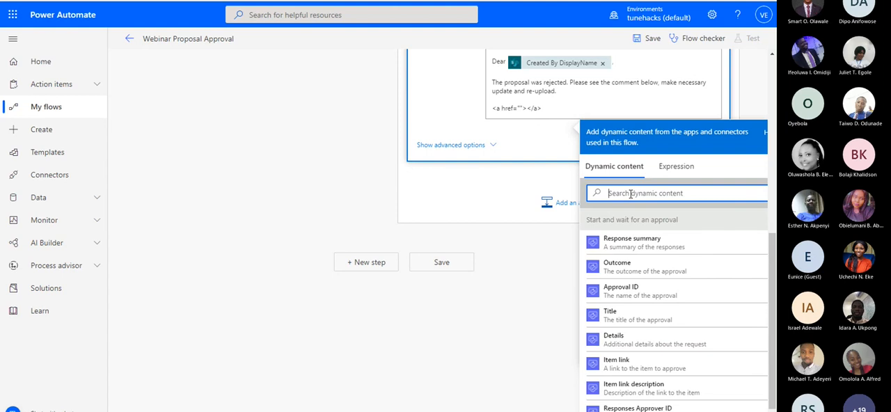
{"action": "type", "text": "link"}
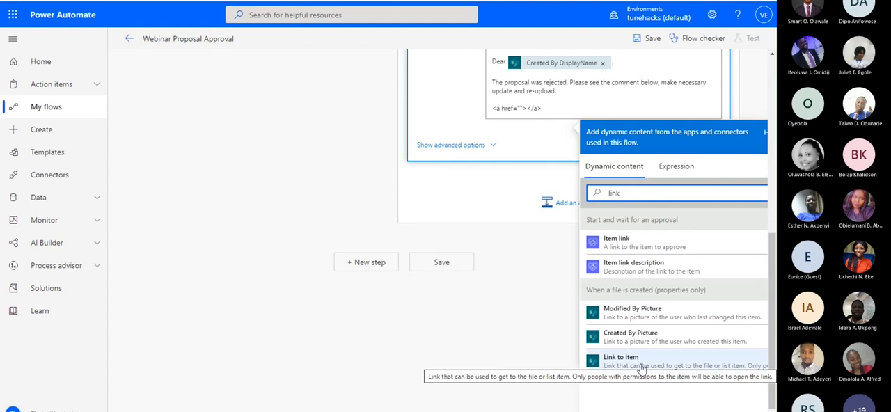
{"action": "scroll", "coordinate": [639, 249], "scroll_direction": "up", "scroll_amount": 5}
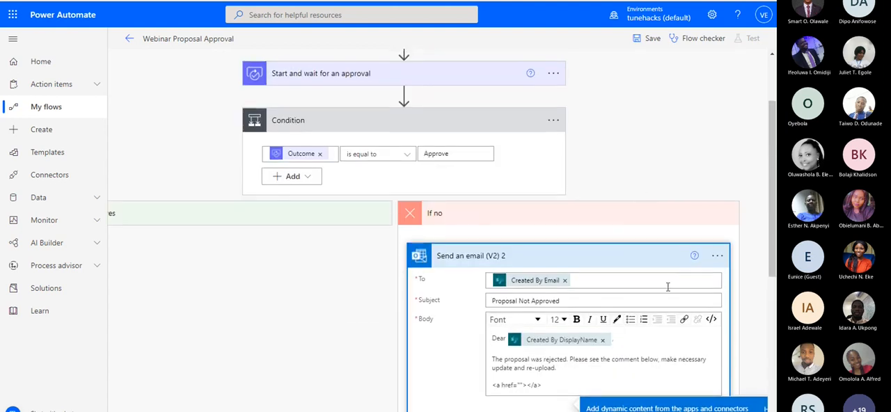
{"action": "scroll", "coordinate": [667, 286], "scroll_direction": "down", "scroll_amount": 2}
{"action": "scroll", "coordinate": [529, 195], "scroll_direction": "up", "scroll_amount": 3}
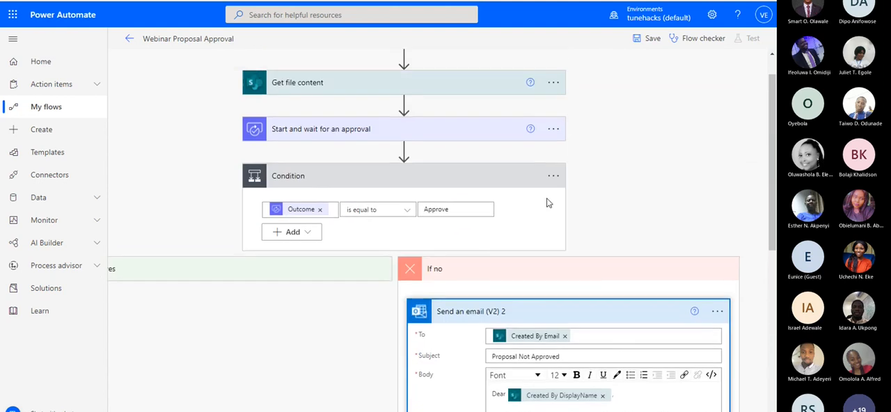
{"action": "scroll", "coordinate": [332, 136], "scroll_direction": "up", "scroll_amount": 1}
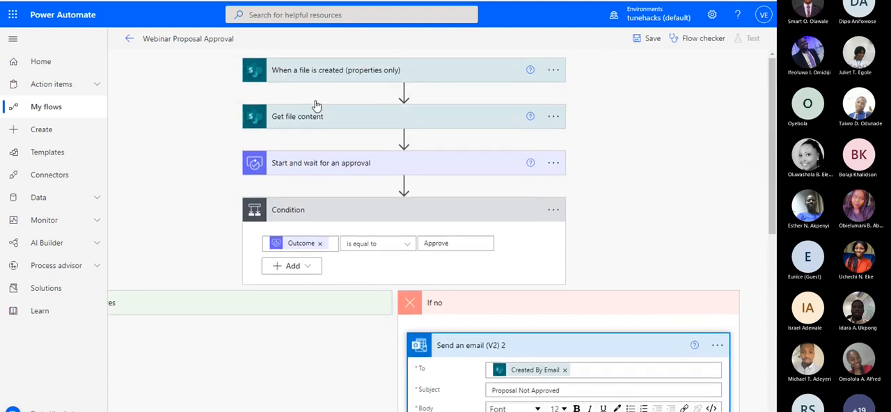
{"action": "scroll", "coordinate": [543, 341], "scroll_direction": "down", "scroll_amount": 1}
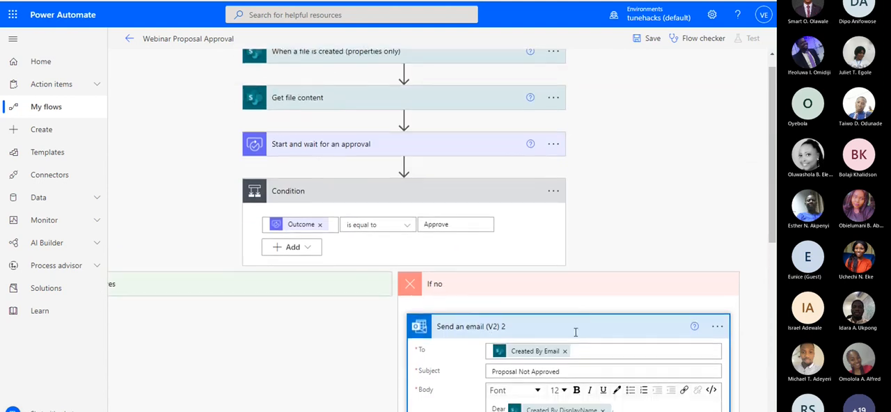
{"action": "scroll", "coordinate": [575, 332], "scroll_direction": "down", "scroll_amount": 4}
{"action": "scroll", "coordinate": [645, 364], "scroll_direction": "down", "scroll_amount": 3}
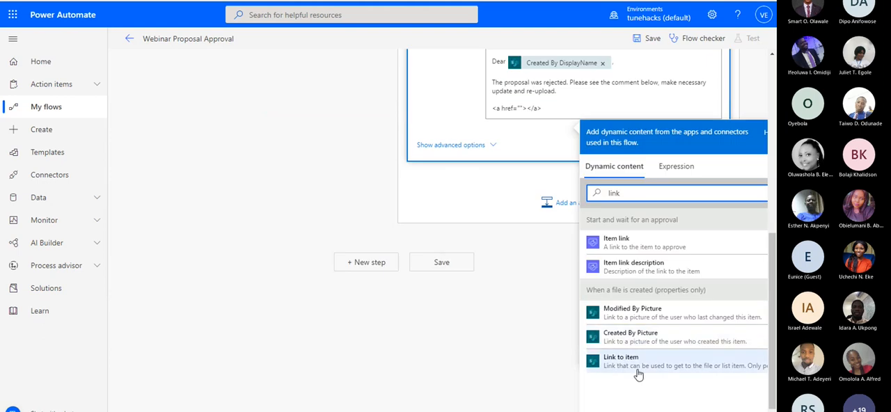
{"action": "left_click", "coordinate": [647, 361]}
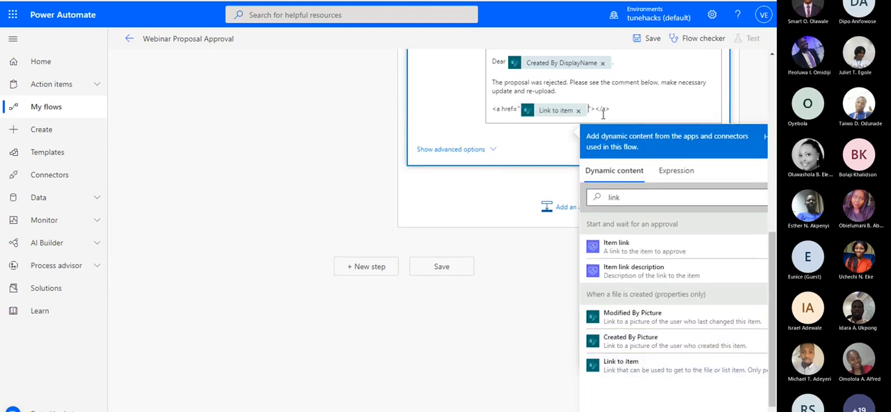
Insert the file's Name dynamic value as the link text between the opening and closing anchor tags
{"action": "scroll", "coordinate": [626, 137], "scroll_direction": "up", "scroll_amount": 2}
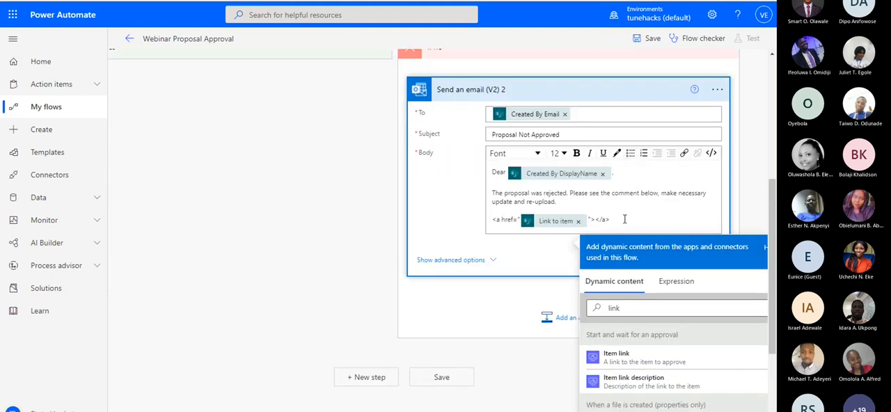
{"action": "scroll", "coordinate": [623, 140], "scroll_direction": "down", "scroll_amount": 2}
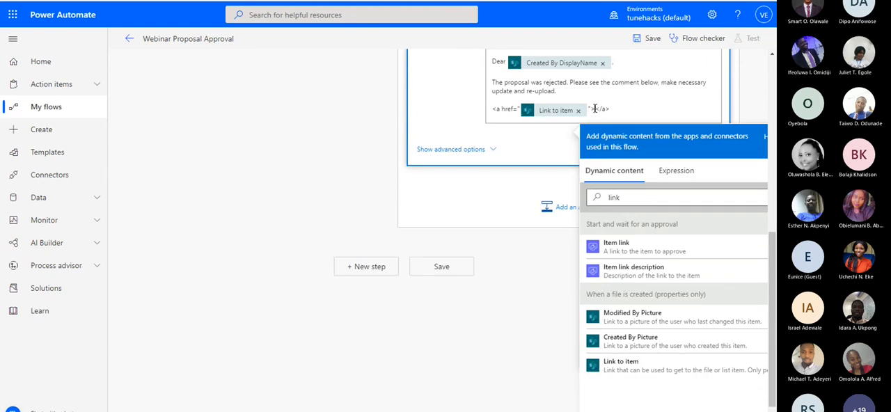
{"action": "double_click", "coordinate": [629, 200]}
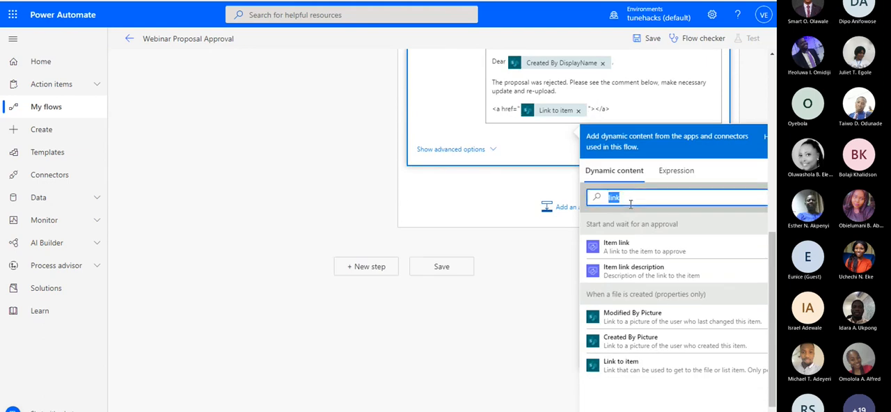
{"action": "type", "text": "rame"}
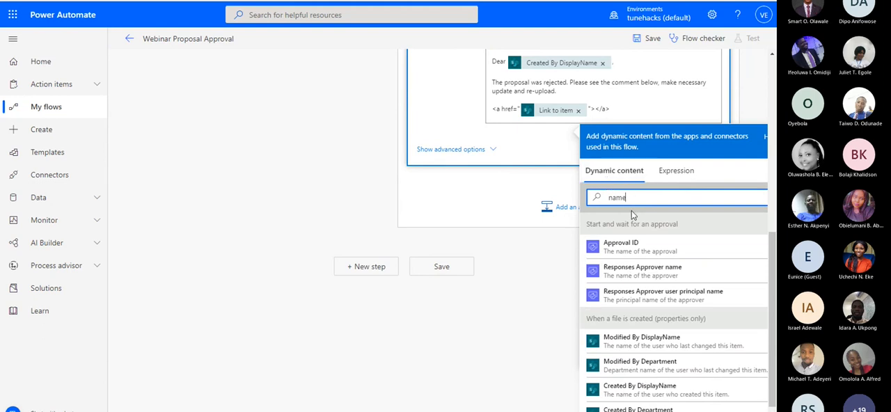
{"action": "scroll", "coordinate": [654, 217], "scroll_direction": "down", "scroll_amount": 1}
{"action": "scroll", "coordinate": [641, 236], "scroll_direction": "up", "scroll_amount": 1}
{"action": "scroll", "coordinate": [617, 255], "scroll_direction": "down", "scroll_amount": 1}
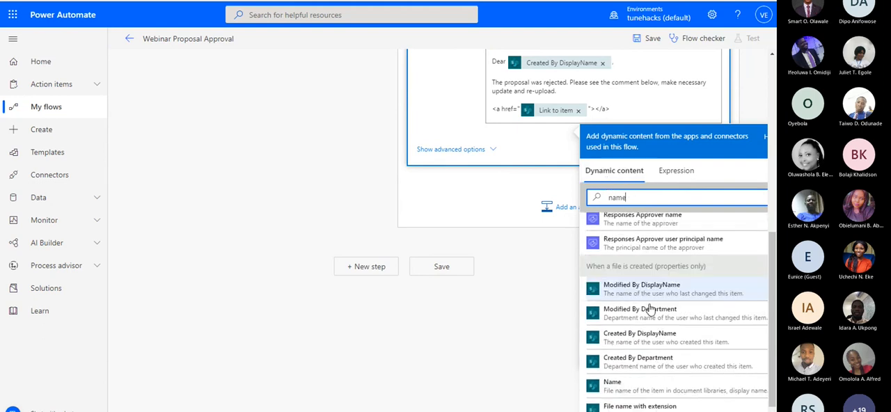
{"action": "left_click", "coordinate": [613, 385]}
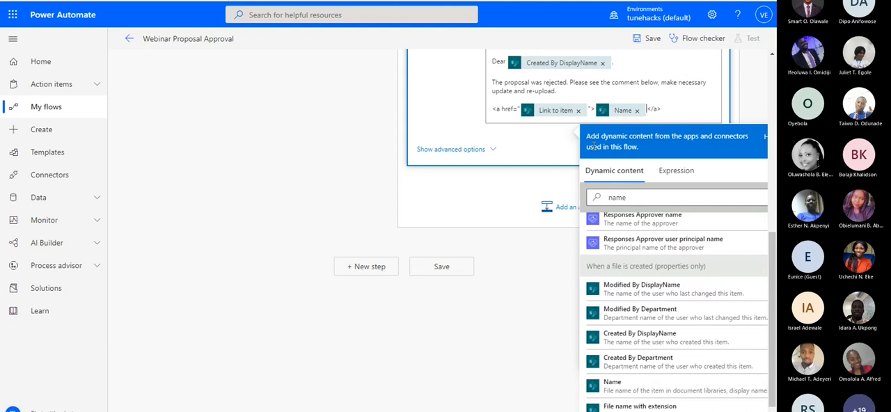
Add a new line reading "Comments:" below the file link in the rejection email's body
{"action": "scroll", "coordinate": [575, 257], "scroll_direction": "up", "scroll_amount": 4}
{"action": "scroll", "coordinate": [575, 257], "scroll_direction": "down", "scroll_amount": 2}
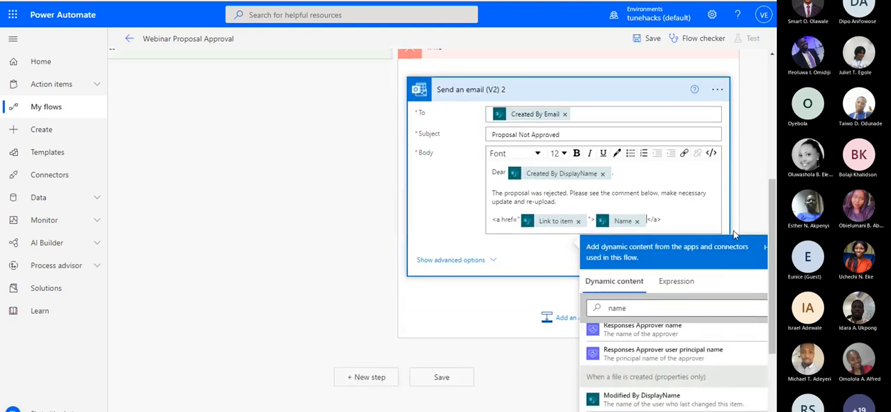
{"action": "left_click", "coordinate": [675, 219]}
{"action": "key", "text": "Return"}
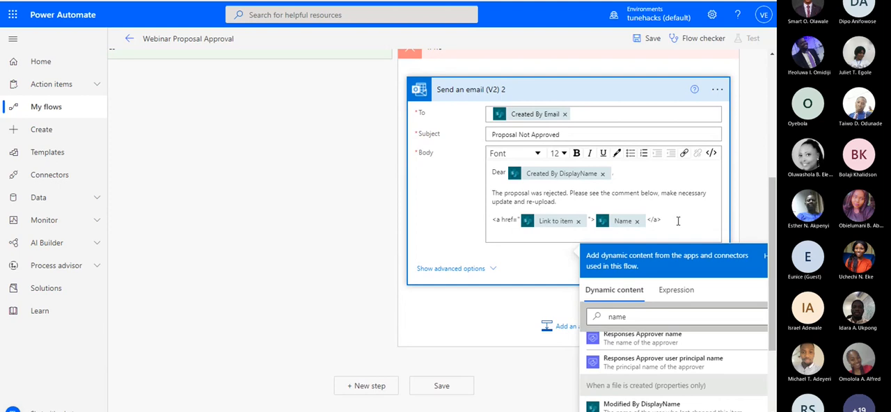
{"action": "type", "text": "Cooments:"}
{"action": "scroll", "coordinate": [649, 261], "scroll_direction": "down", "scroll_amount": 1}
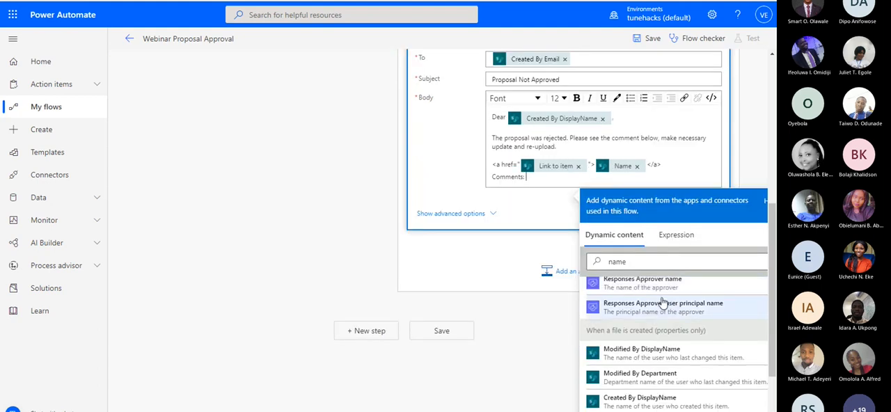
Insert the approval's Responses Comments dynamic value after the "Comments:" label in the rejection email
{"action": "double_click", "coordinate": [633, 264]}
{"action": "type", "text": "c"}
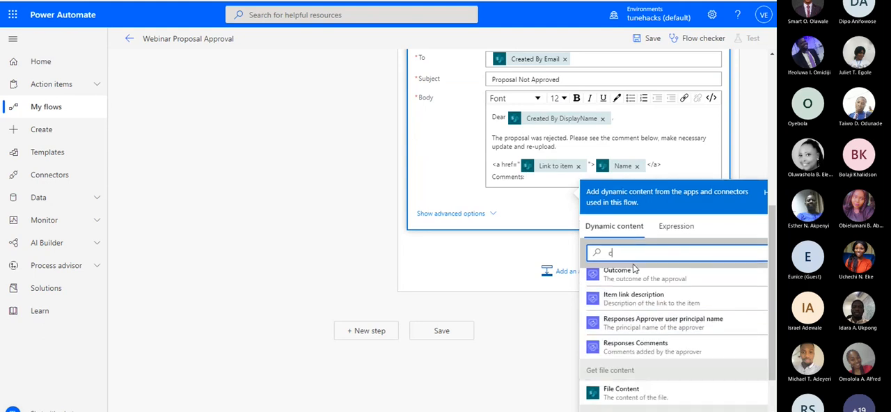
{"action": "type", "text": "omment"}
{"action": "left_click", "coordinate": [640, 309]}
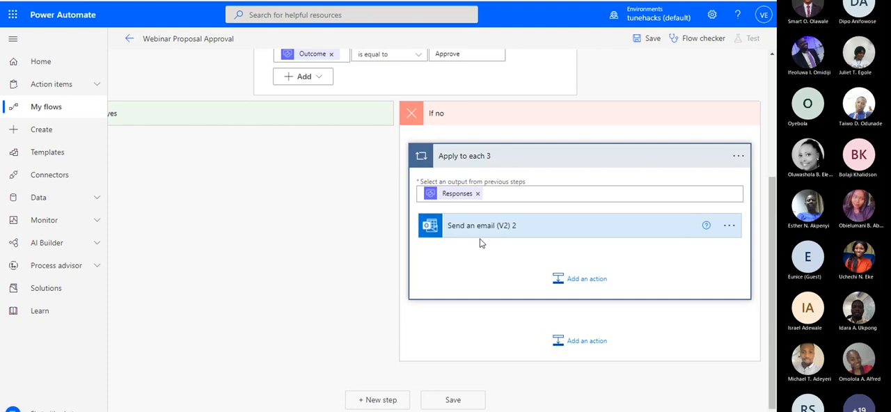
Review the flow from the trigger to the If no branch and save it
{"action": "scroll", "coordinate": [459, 182], "scroll_direction": "up", "scroll_amount": 2}
{"action": "scroll", "coordinate": [457, 179], "scroll_direction": "up", "scroll_amount": 1}
{"action": "scroll", "coordinate": [457, 178], "scroll_direction": "down", "scroll_amount": 4}
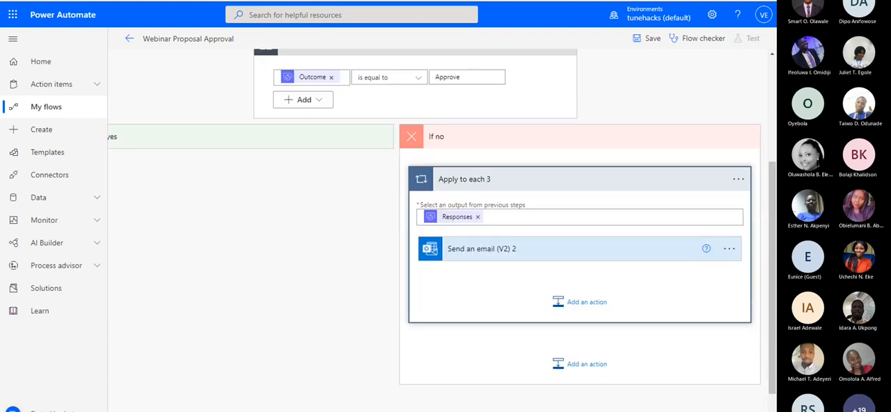
{"action": "scroll", "coordinate": [521, 183], "scroll_direction": "up", "scroll_amount": 3}
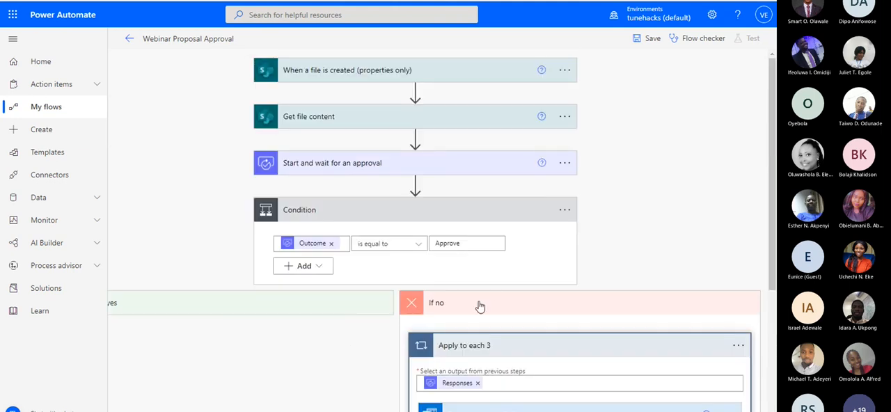
{"action": "left_click", "coordinate": [651, 39]}
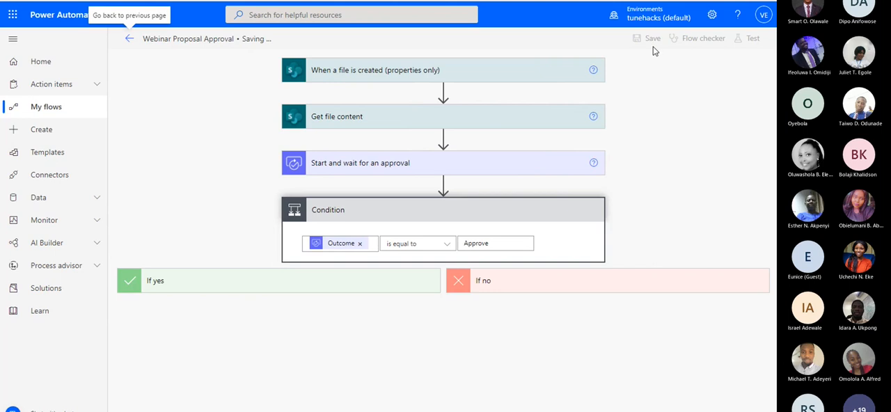
Switch to the WebinarProposals library in SharePoint and upload TestDoc.docx to the ProposalDraft folder
{"action": "left_click", "coordinate": [182, 1]}
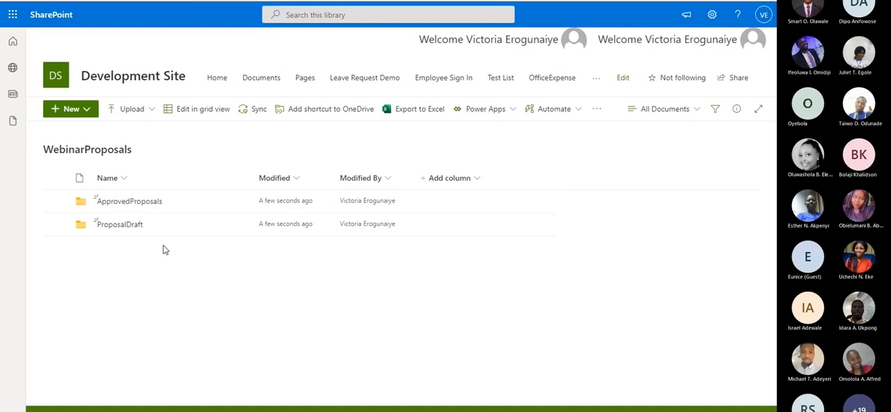
{"action": "left_click", "coordinate": [125, 225]}
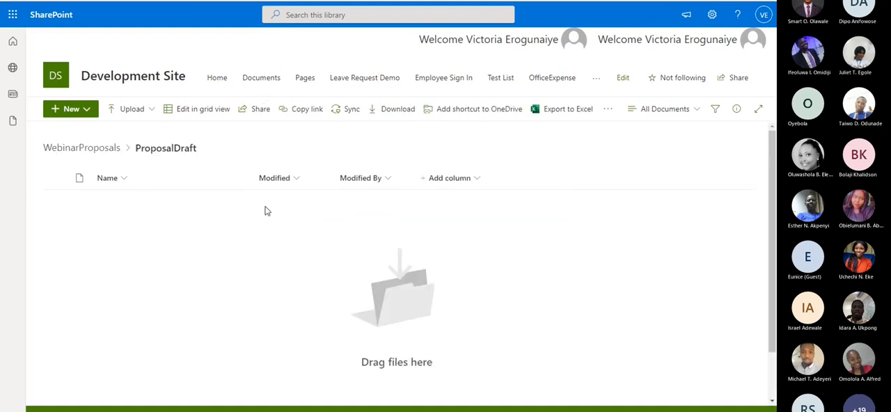
{"action": "left_click", "coordinate": [140, 113]}
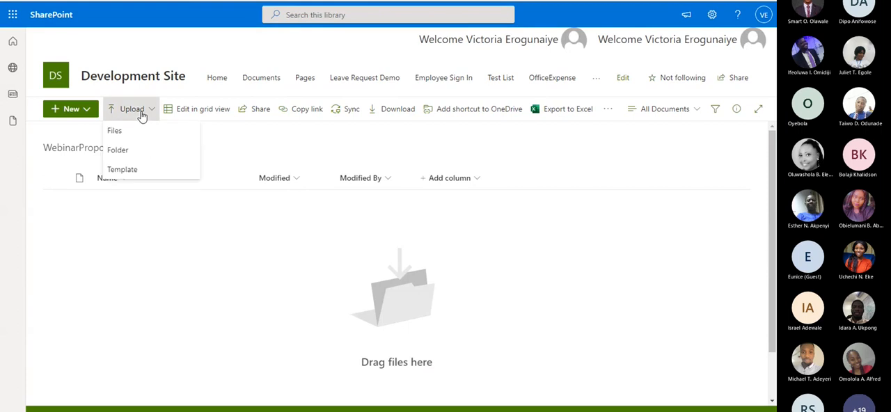
{"action": "left_click", "coordinate": [152, 131]}
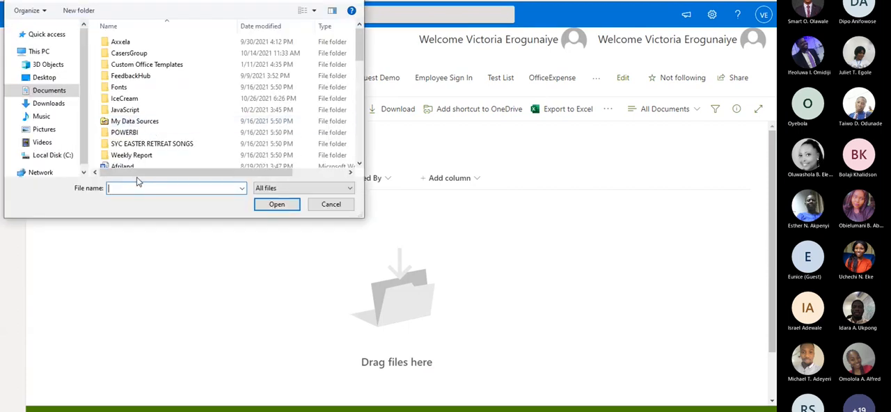
{"action": "type", "text": "tes"}
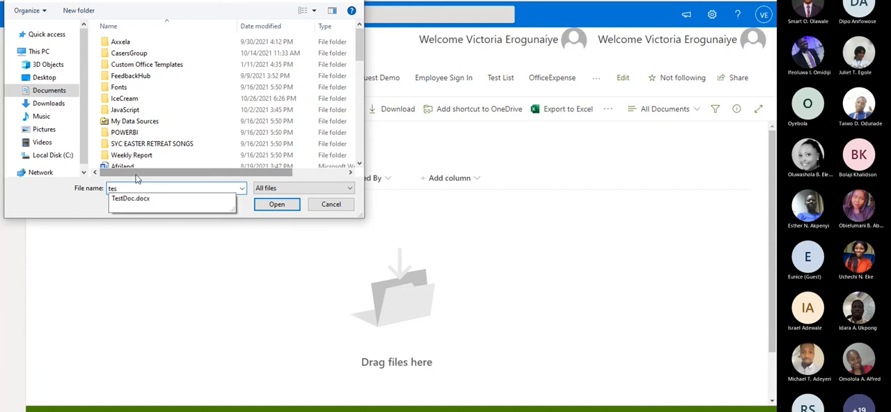
{"action": "left_click", "coordinate": [278, 206]}
{"action": "left_click", "coordinate": [283, 205]}
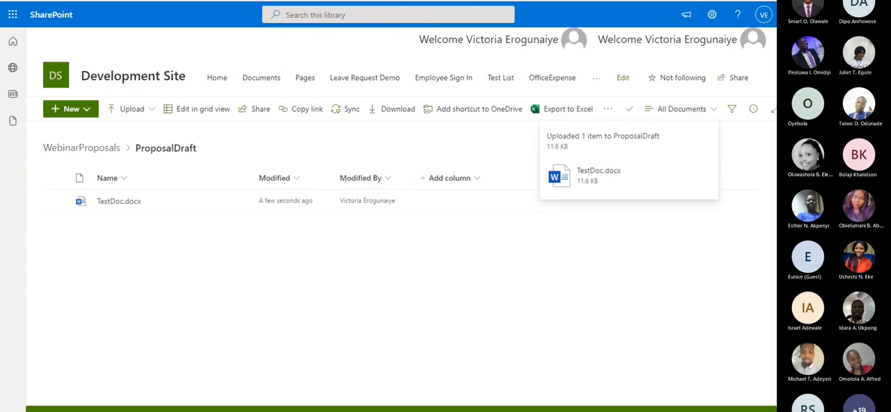
Switch back to the Webinar Proposal Approval flow in Power Automate
{"action": "left_click", "coordinate": [104, 1]}
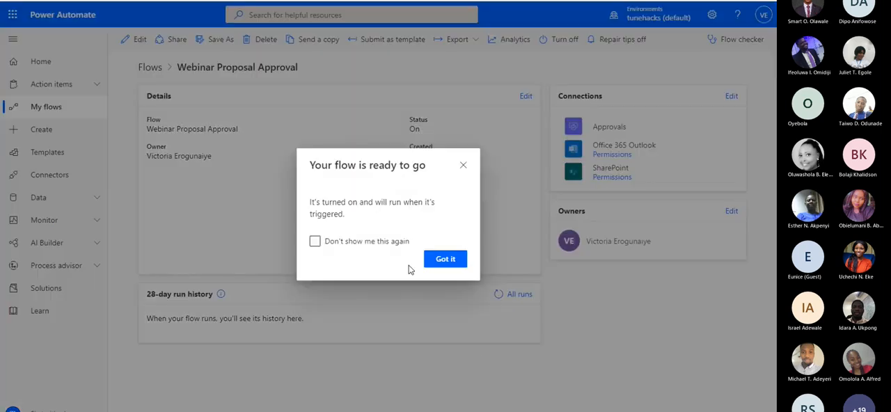
Dismiss the flow-ready notice with "Don't show me this again" enabled and refresh the flow's 28-day run history
{"action": "left_click", "coordinate": [367, 295]}
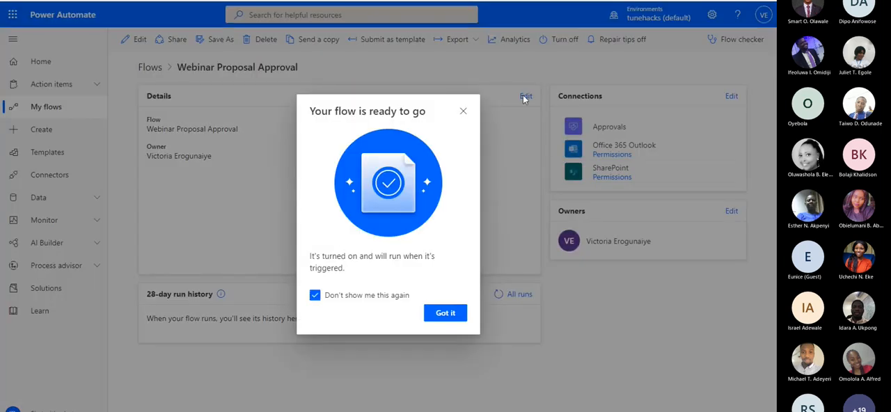
{"action": "left_click", "coordinate": [464, 112]}
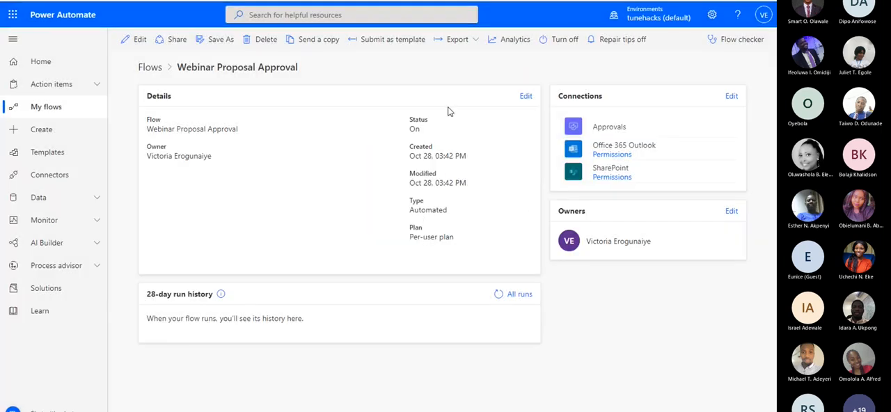
{"action": "left_click", "coordinate": [499, 295]}
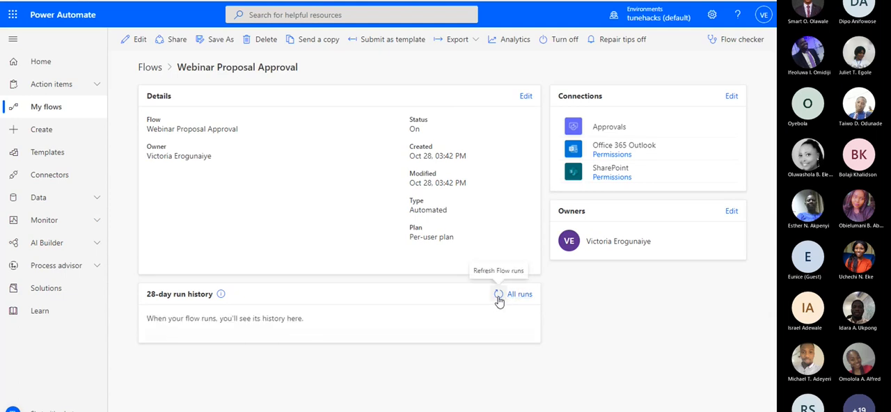
{"action": "left_click", "coordinate": [499, 295]}
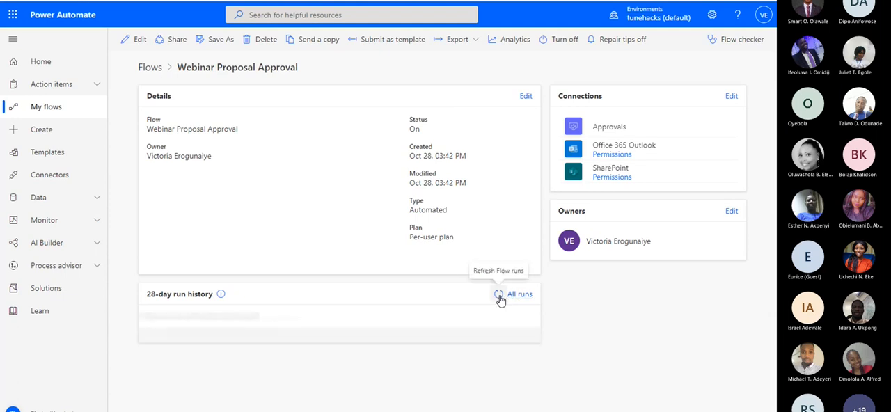
{"action": "left_click", "coordinate": [500, 296]}
{"action": "left_click", "coordinate": [502, 295]}
{"action": "left_click", "coordinate": [501, 296]}
{"action": "left_click", "coordinate": [502, 296]}
Check TestDoc.docx in the SharePoint ProposalDraft folder and the flow's steps in Power Automate, refreshing the run history again
{"action": "left_click", "coordinate": [317, 0]}
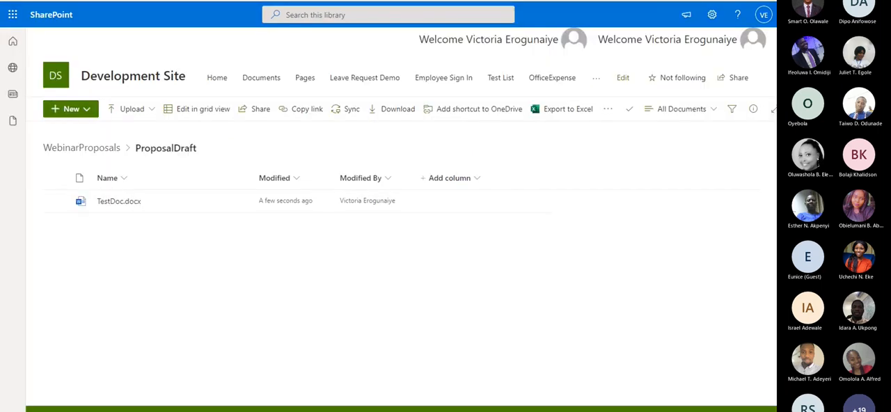
{"action": "left_click", "coordinate": [404, 0]}
{"action": "left_click", "coordinate": [495, 297]}
{"action": "left_click", "coordinate": [496, 295]}
{"action": "left_click", "coordinate": [495, 295]}
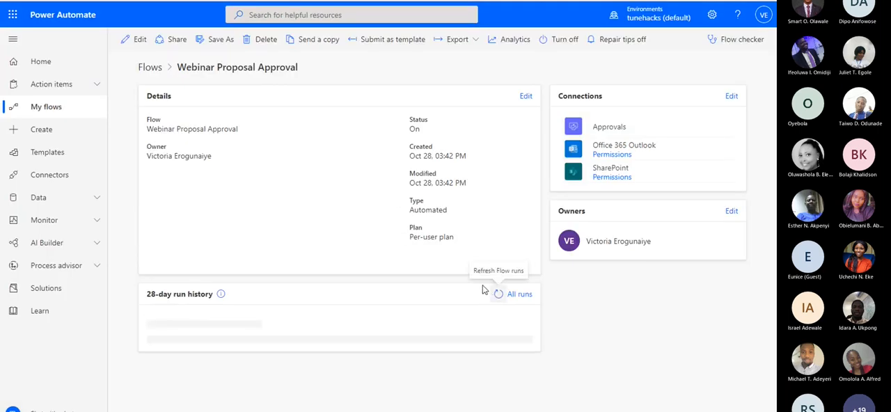
{"action": "left_click", "coordinate": [139, 41]}
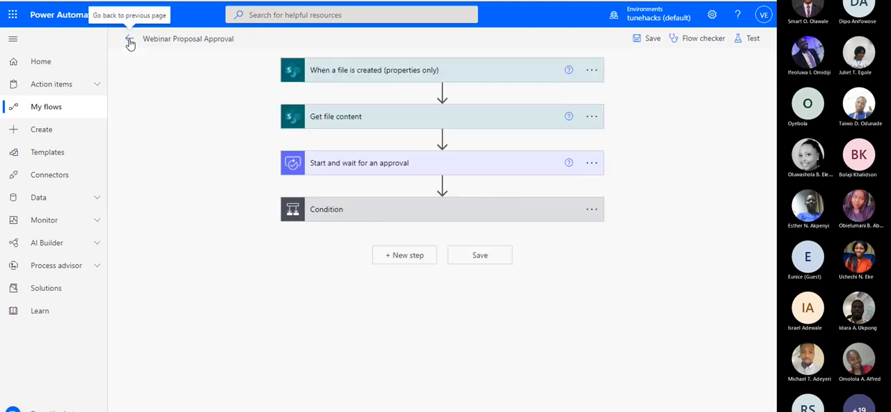
{"action": "left_click", "coordinate": [129, 42]}
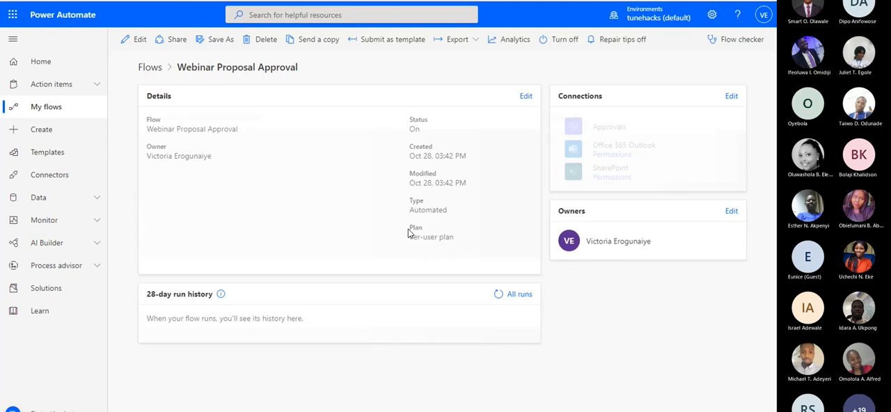
{"action": "left_click", "coordinate": [499, 295]}
{"action": "left_click", "coordinate": [499, 295]}
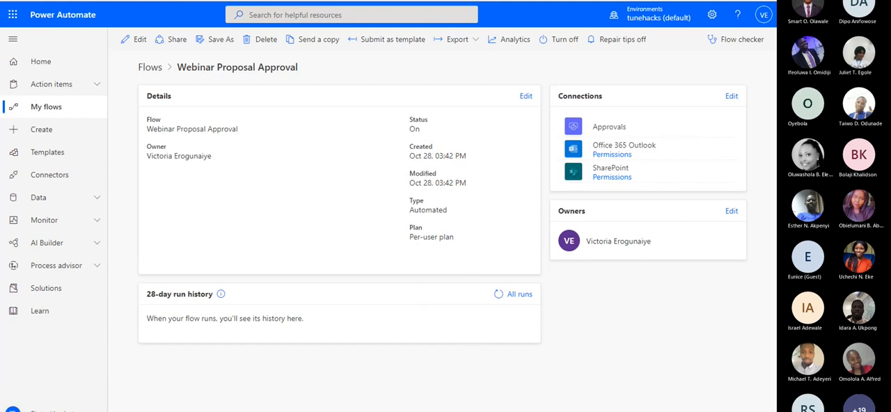
Open the Outlook mailbox in a new browser tab and refresh the Webinar Proposal Approval run history in Power Automate
{"action": "key", "text": "ctrl+t"}
{"action": "type", "text": "out"}
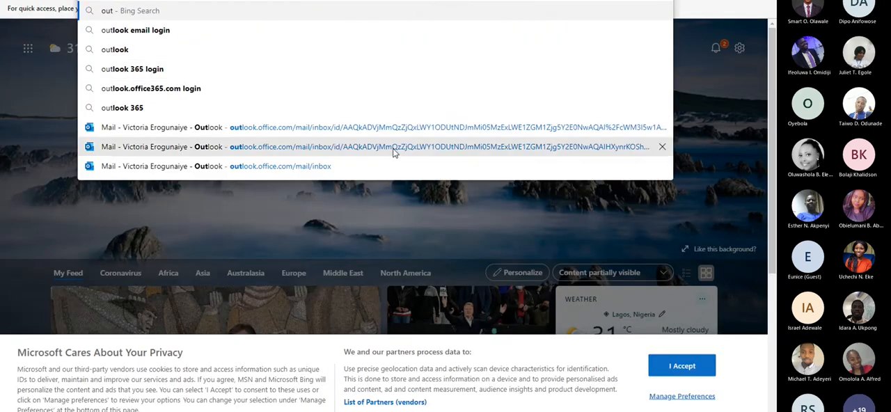
{"action": "left_click", "coordinate": [399, 125]}
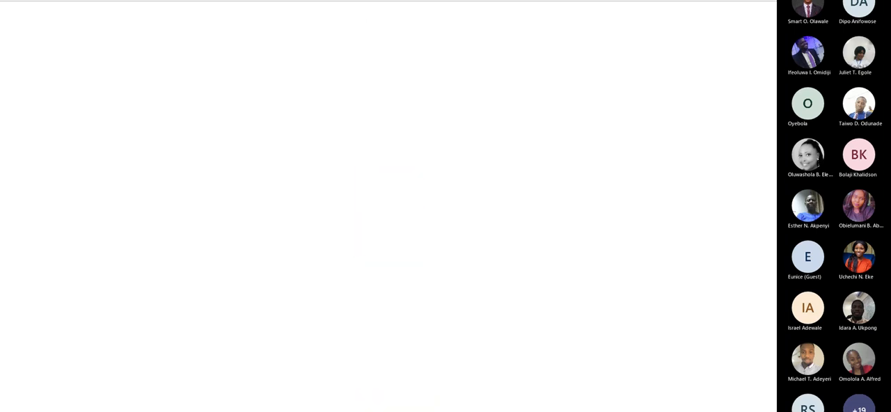
{"action": "key", "text": "ctrl+shift+Tab"}
{"action": "key", "text": "ctrl+shift+Tab"}
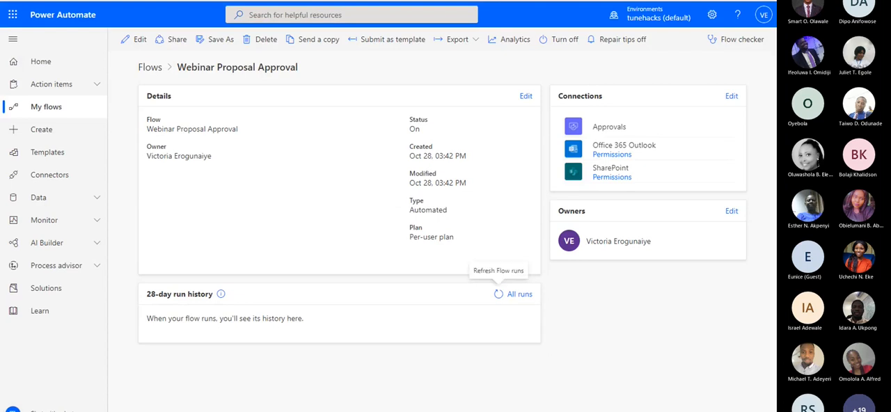
{"action": "key", "text": "ctrl+Tab"}
{"action": "key", "text": "ctrl+Tab"}
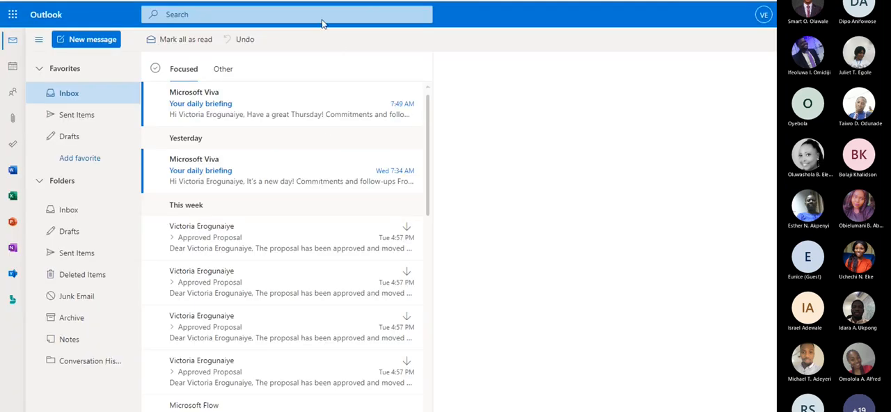
{"action": "left_click", "coordinate": [313, 1]}
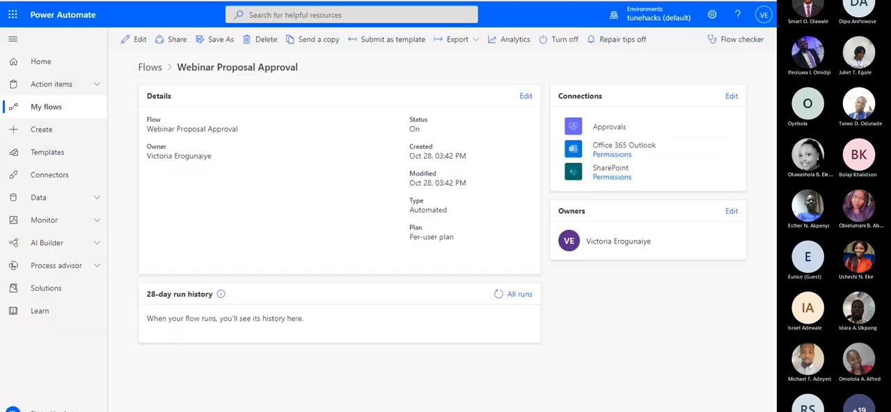
{"action": "left_click", "coordinate": [496, 296]}
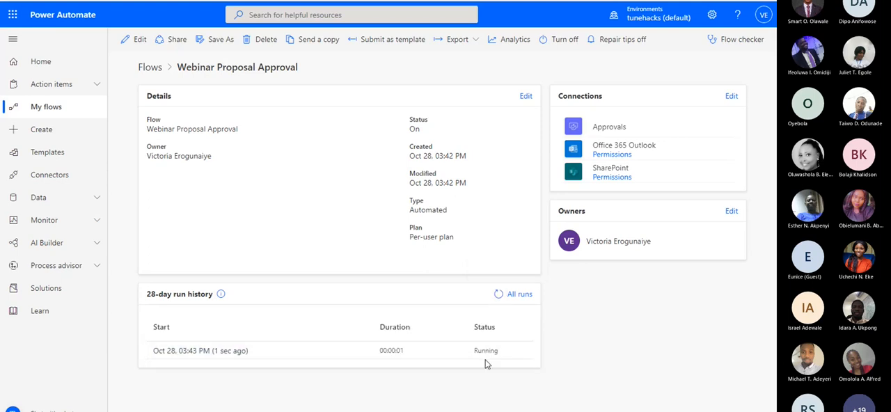
Switch to Outlook, reload the inbox and open the Proposal approval email from Microsoft Flow
{"action": "left_click", "coordinate": [426, 1]}
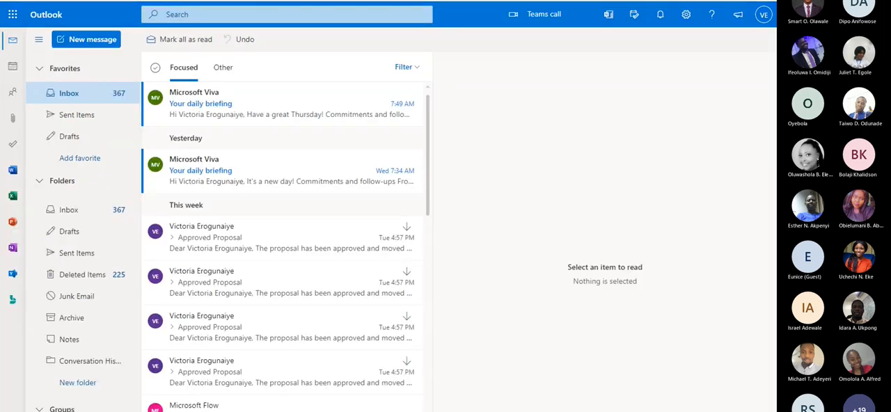
{"action": "left_click", "coordinate": [567, 2]}
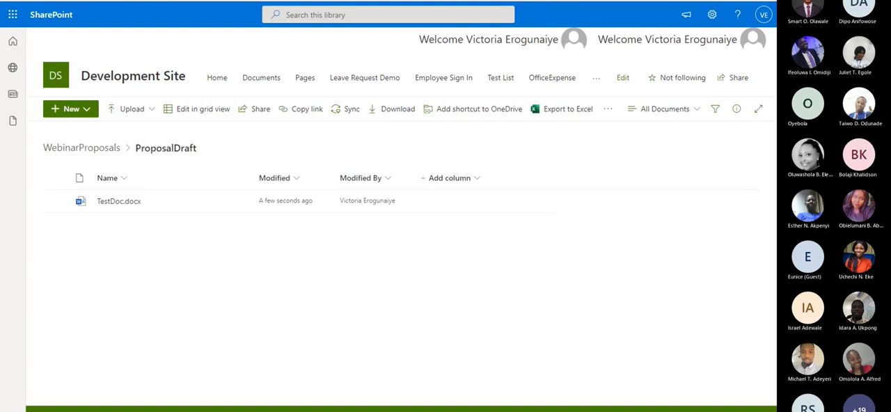
{"action": "key", "text": "super+Down"}
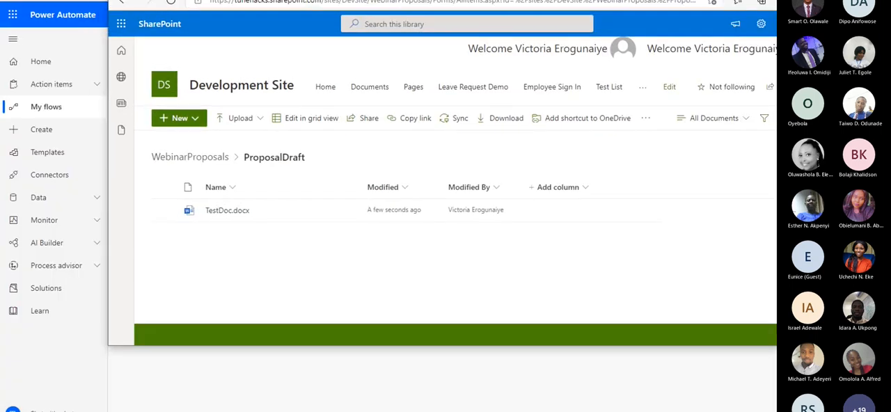
{"action": "key", "text": "ctrl+shift+Tab"}
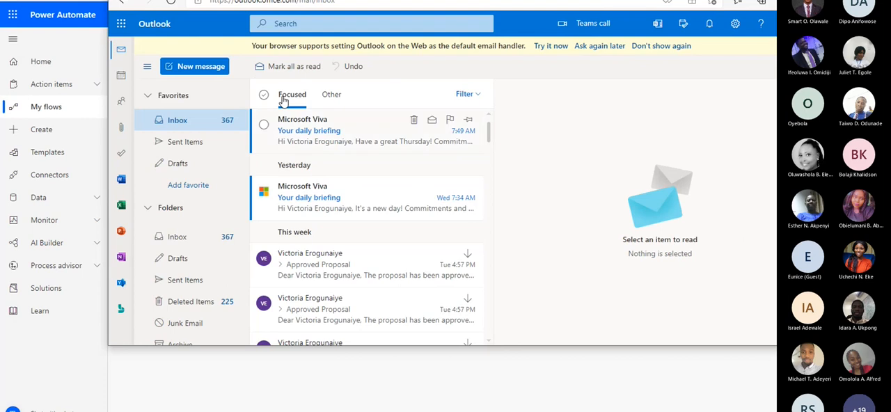
{"action": "left_click", "coordinate": [171, 3]}
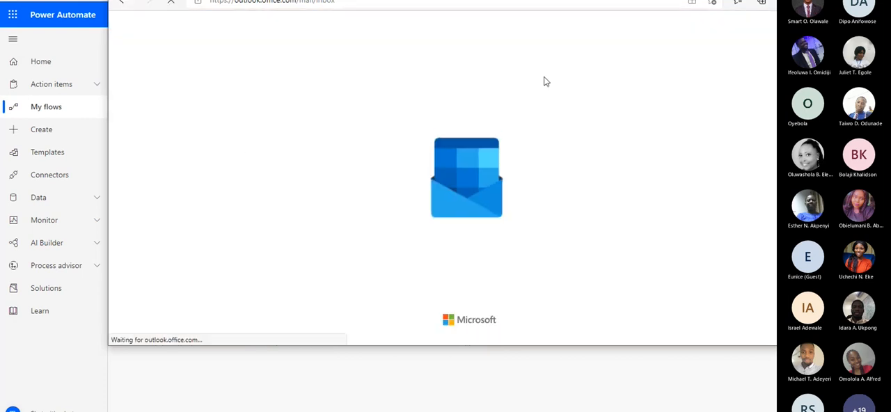
{"action": "left_click", "coordinate": [343, 124]}
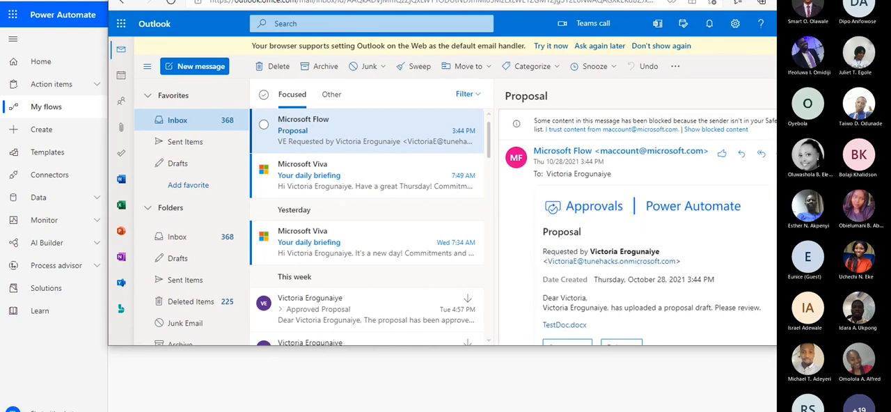
Switch back to the Webinar Proposal Approval details page in Power Automate and maximize its browser window
{"action": "left_click_drag", "start_coordinate": [696, 0], "coordinate": [641, 2]}
{"action": "left_click", "coordinate": [737, 1]}
{"action": "left_click", "coordinate": [183, 1]}
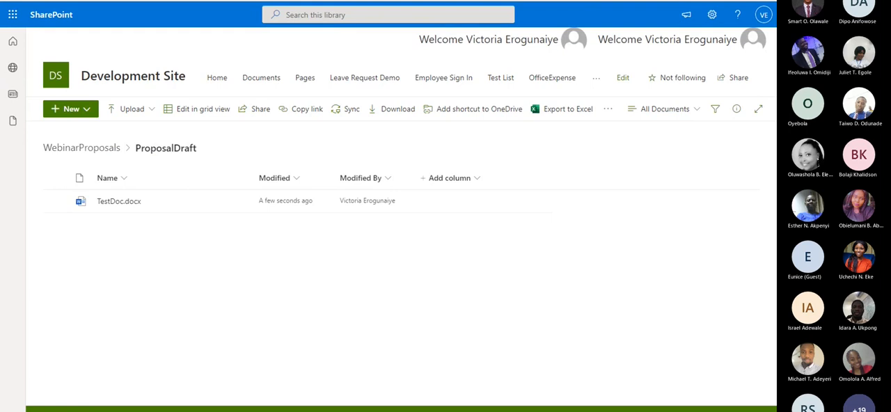
{"action": "left_click", "coordinate": [111, 0]}
{"action": "left_click", "coordinate": [183, 1]}
{"action": "left_click", "coordinate": [515, 0]}
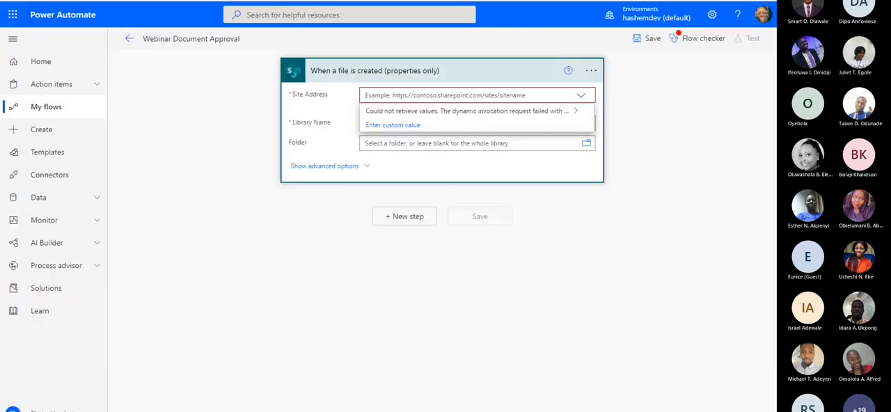
{"action": "key", "text": "alt+Tab"}
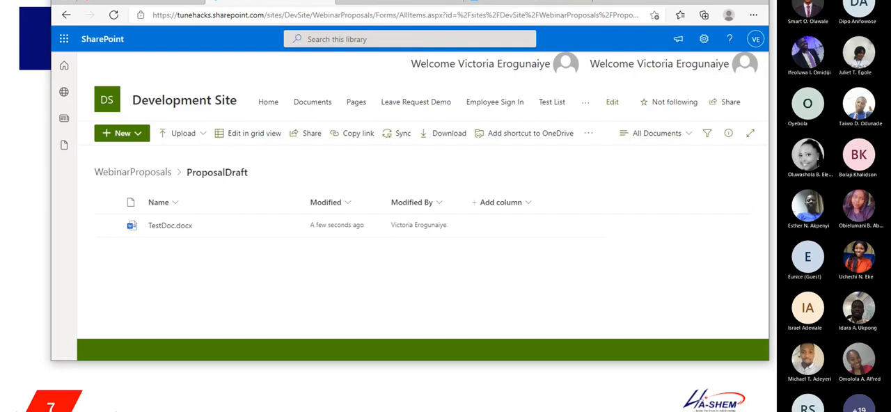
{"action": "left_click", "coordinate": [376, 59]}
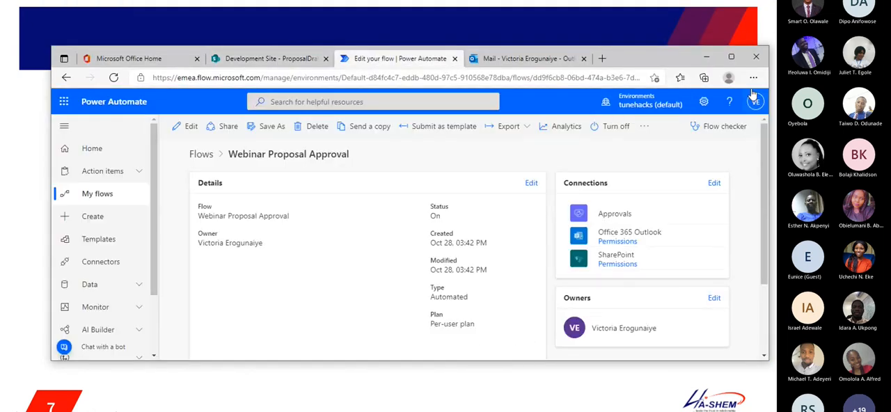
{"action": "left_click", "coordinate": [731, 58]}
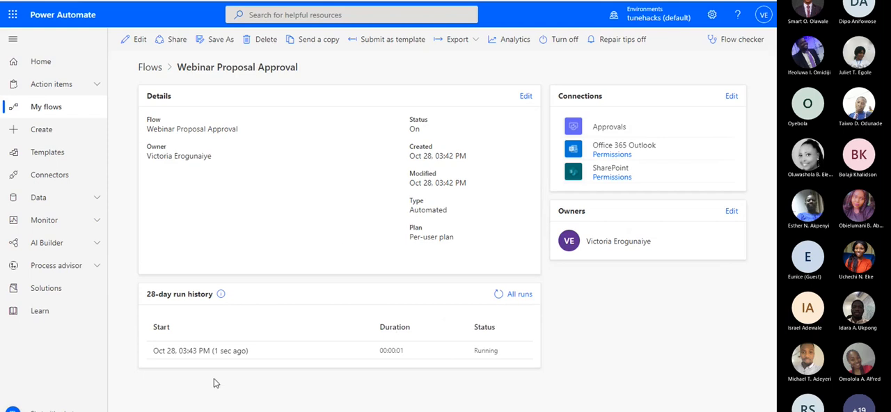
Open the flow for editing, expand the Start and wait for an approval action and highlight its Title text
{"action": "left_click", "coordinate": [136, 39]}
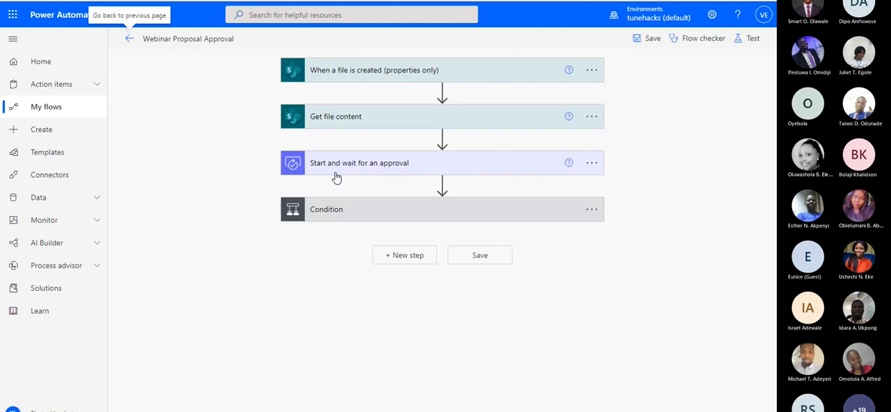
{"action": "left_click", "coordinate": [342, 173]}
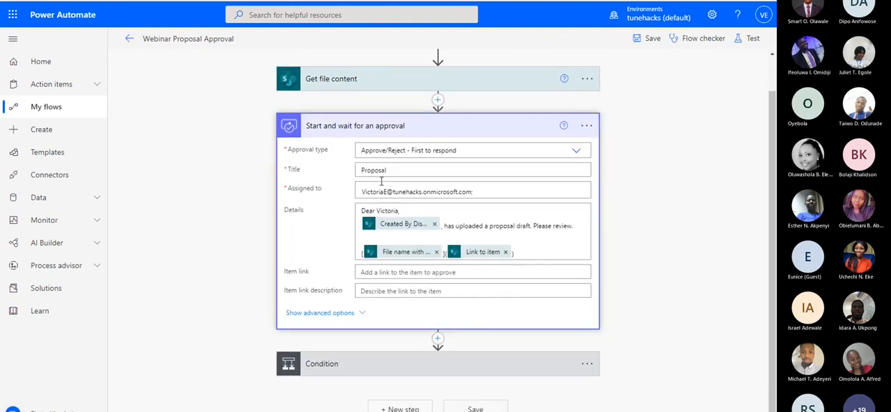
{"action": "left_click_drag", "start_coordinate": [388, 171], "coordinate": [362, 170]}
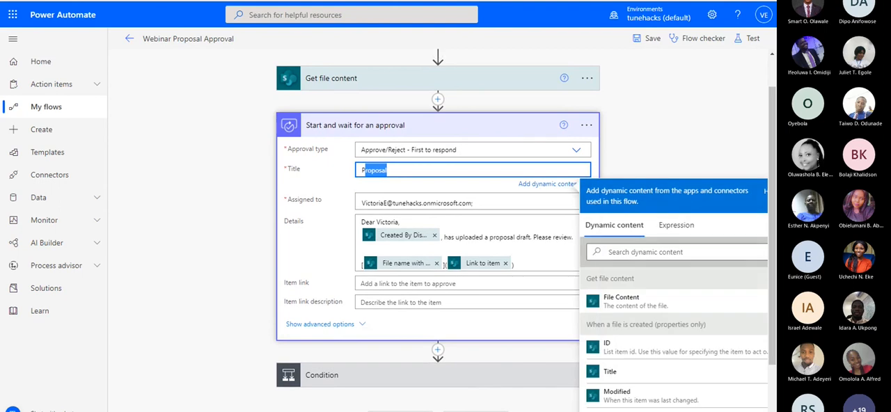
Compare the approval email in Outlook with the approval action's settings, highlighting its greeting and the uploader's name
{"action": "key", "text": "ctrl+Tab"}
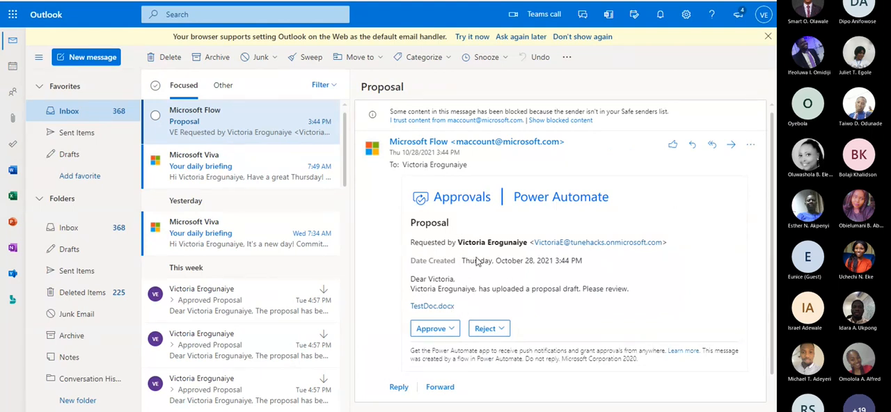
{"action": "key", "text": "ctrl+Tab"}
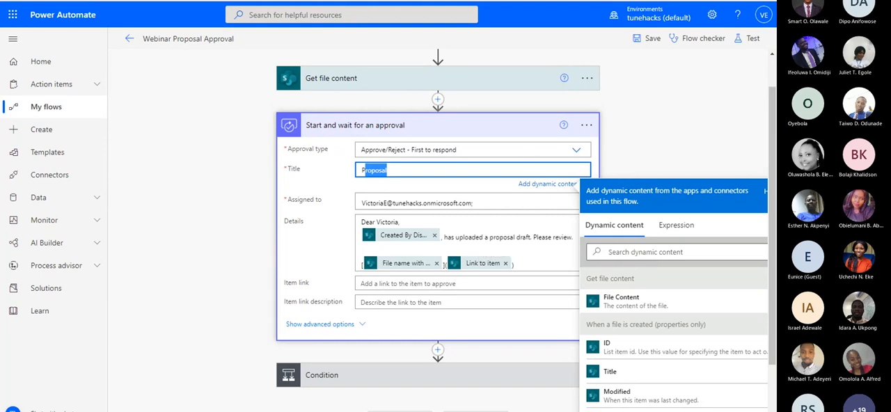
{"action": "key", "text": "ctrl+Tab"}
{"action": "left_click_drag", "start_coordinate": [459, 280], "coordinate": [408, 281]}
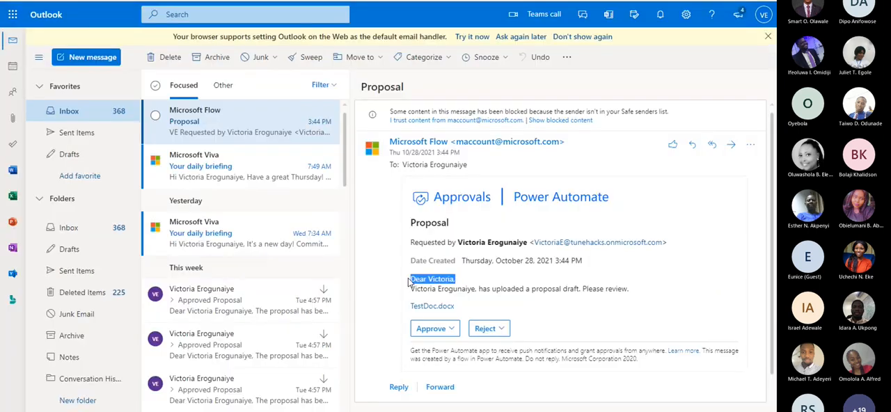
{"action": "left_click_drag", "start_coordinate": [478, 289], "coordinate": [412, 293]}
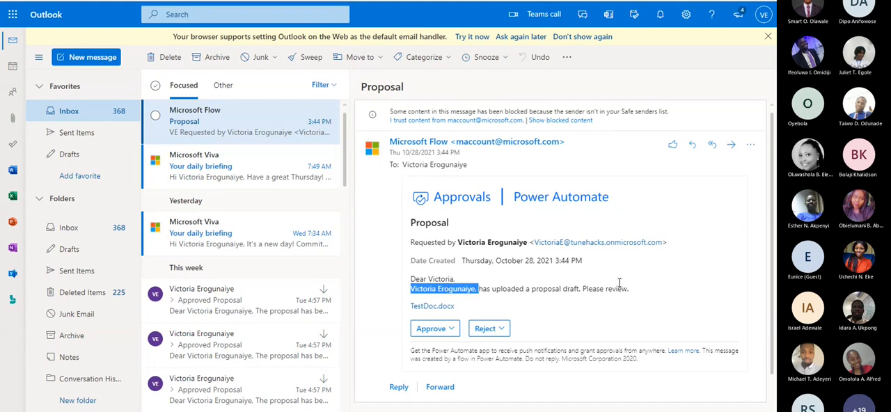
Open TestDoc.docx in Word from the approval email's file link and enter "Hello" in the document
{"action": "left_click", "coordinate": [451, 309]}
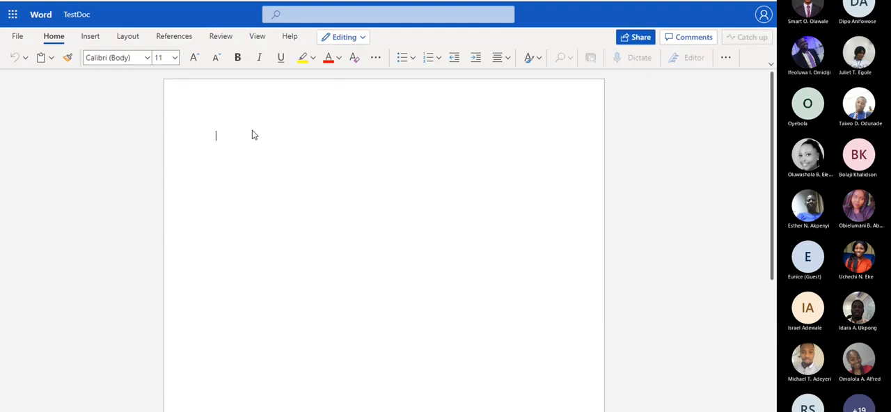
{"action": "type", "text": "Hello"}
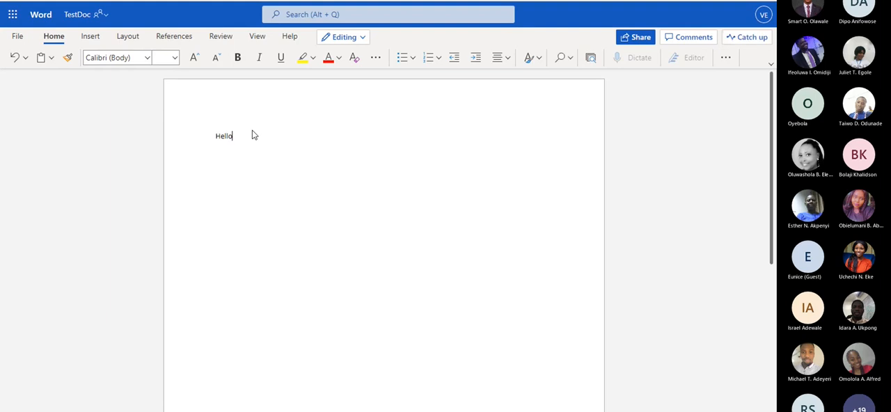
{"action": "type", "text": ","}
Replace the "Hello" text in TestDoc.docx with "Webinar proposal draft"
{"action": "key", "text": "BackSpace"}
{"action": "key", "text": "BackSpace"}
{"action": "key", "text": "BackSpace"}
{"action": "key", "text": "BackSpace"}
{"action": "key", "text": "BackSpace"}
{"action": "key", "text": "BackSpace"}
{"action": "key", "text": "BackSpace"}
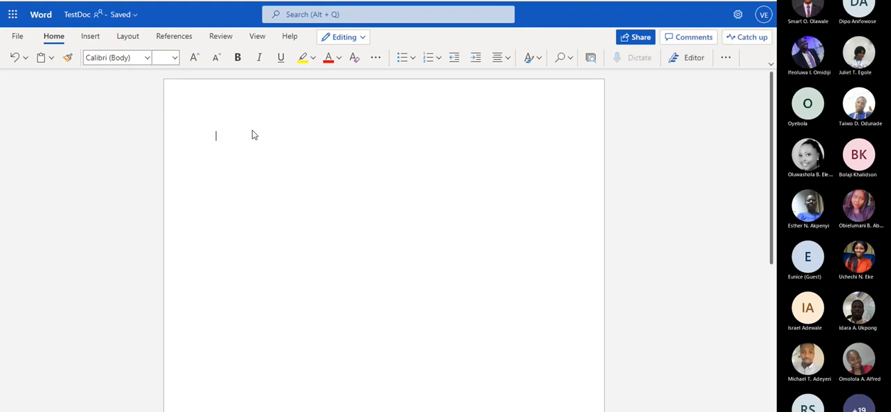
{"action": "type", "text": "Webina"}
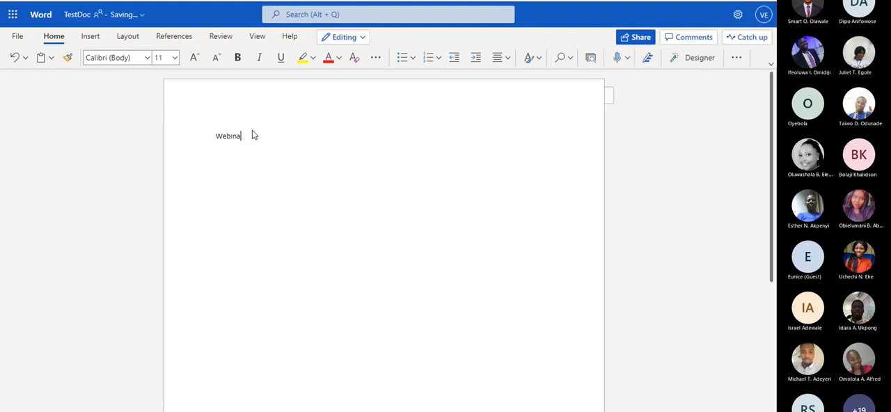
{"action": "type", "text": "r proposal draft"}
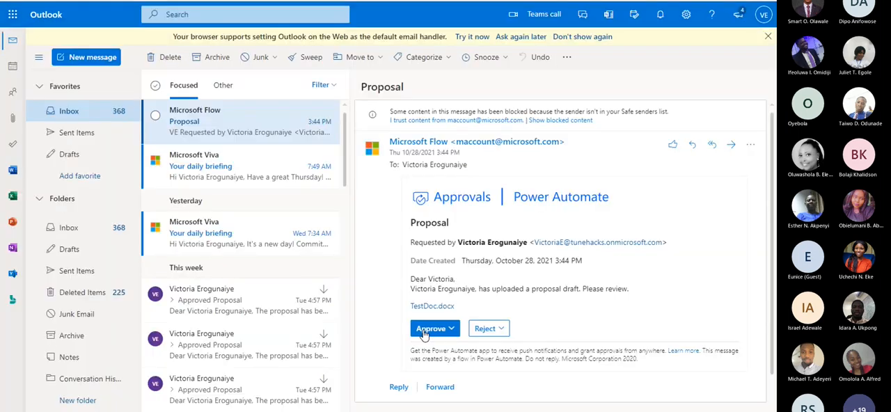
Return to the Proposal email in Outlook and submit an Approve response with the comments left empty
{"action": "left_click", "coordinate": [437, 326]}
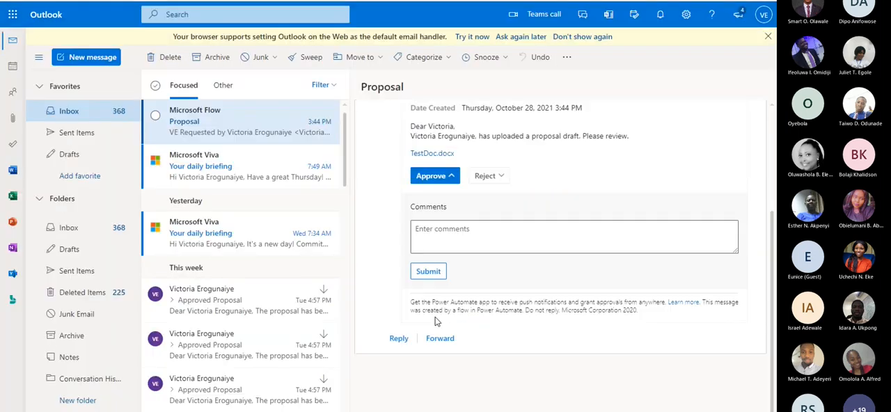
{"action": "left_click", "coordinate": [428, 271]}
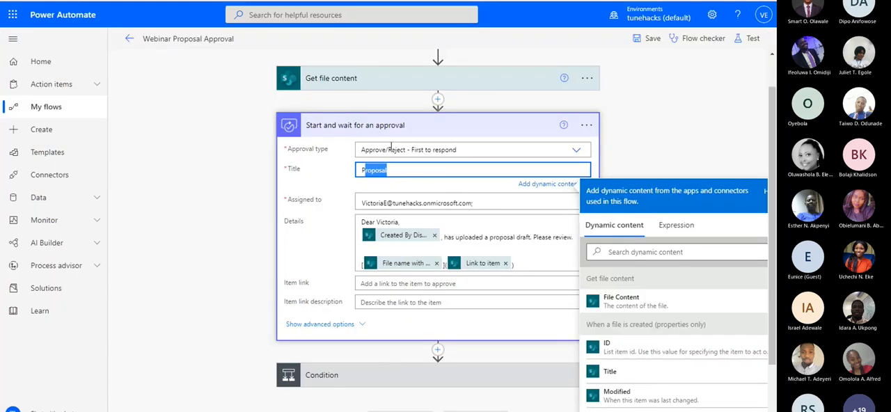
Expand the flow's Condition in Power Automate to examine its If yes and If no branches, and return to the flow's details page
{"action": "scroll", "coordinate": [371, 332], "scroll_direction": "down", "scroll_amount": 1}
{"action": "left_click", "coordinate": [371, 326]}
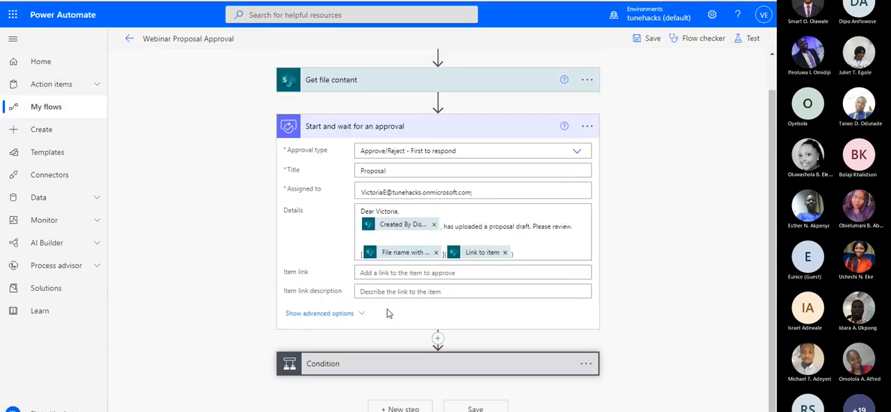
{"action": "left_click", "coordinate": [378, 213]}
{"action": "scroll", "coordinate": [308, 323], "scroll_direction": "down", "scroll_amount": 3}
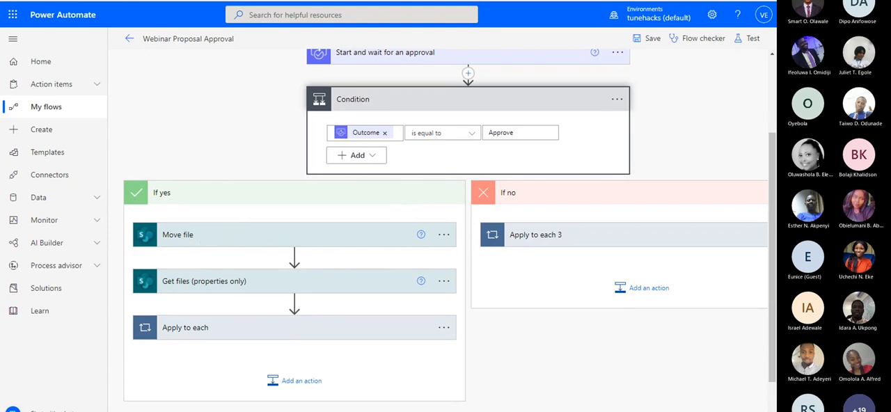
{"action": "left_click", "coordinate": [256, 1]}
{"action": "left_click", "coordinate": [167, 1]}
{"action": "left_click", "coordinate": [128, 43]}
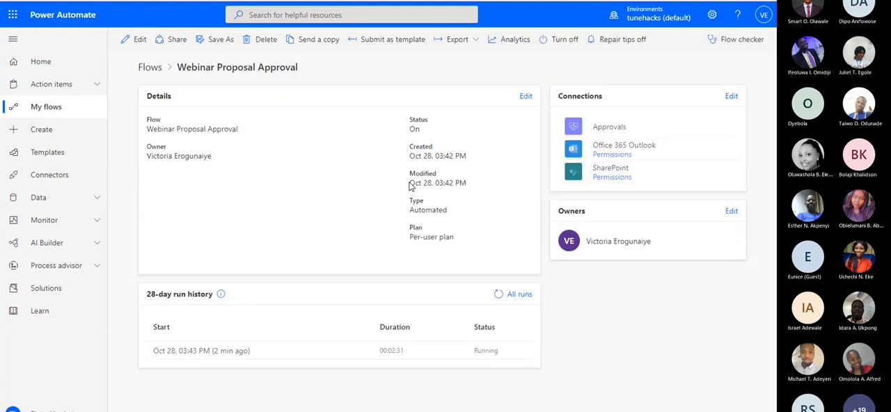
Read the Approved Proposals email in Outlook and check the ProposalDraft folder in SharePoint
{"action": "left_click", "coordinate": [256, 1]}
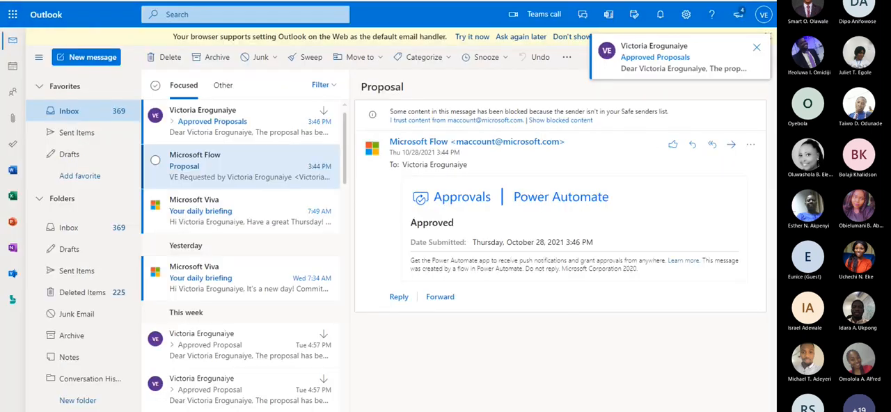
{"action": "left_click", "coordinate": [218, 131]}
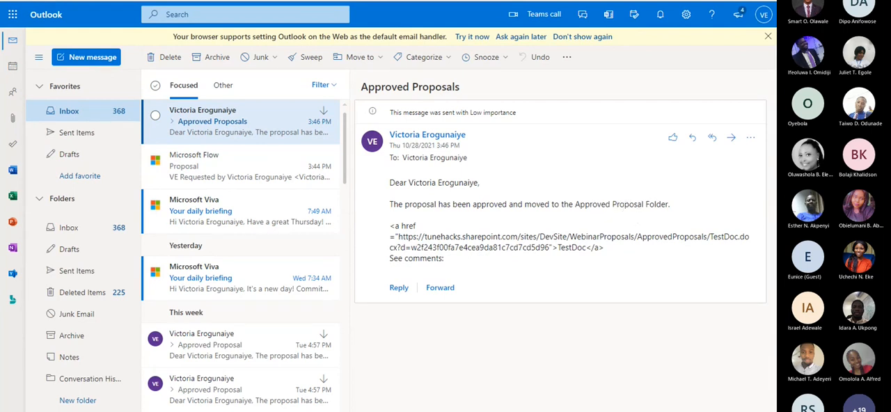
{"action": "left_click", "coordinate": [158, 0]}
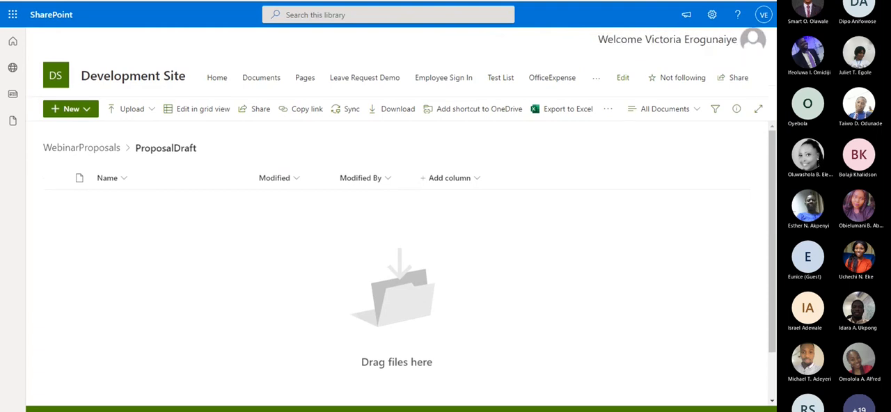
Switch to the flow editor in Power Automate and expand the Start and wait for an approval action and the Condition to review them
{"action": "left_click", "coordinate": [216, 0]}
{"action": "left_click", "coordinate": [130, 42]}
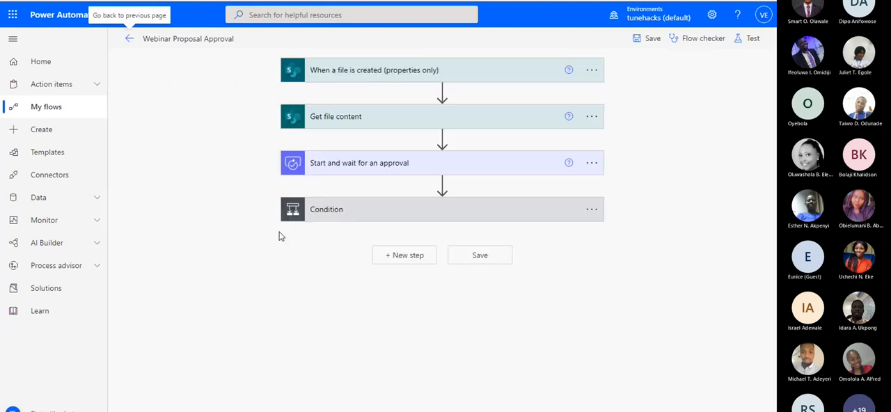
{"action": "left_click", "coordinate": [314, 166]}
{"action": "scroll", "coordinate": [324, 290], "scroll_direction": "down", "scroll_amount": 1}
{"action": "left_click", "coordinate": [325, 361]}
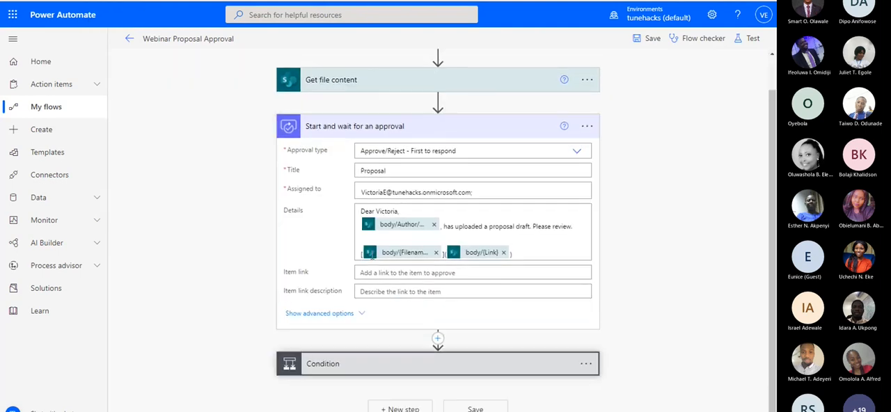
{"action": "scroll", "coordinate": [326, 361], "scroll_direction": "down", "scroll_amount": 3}
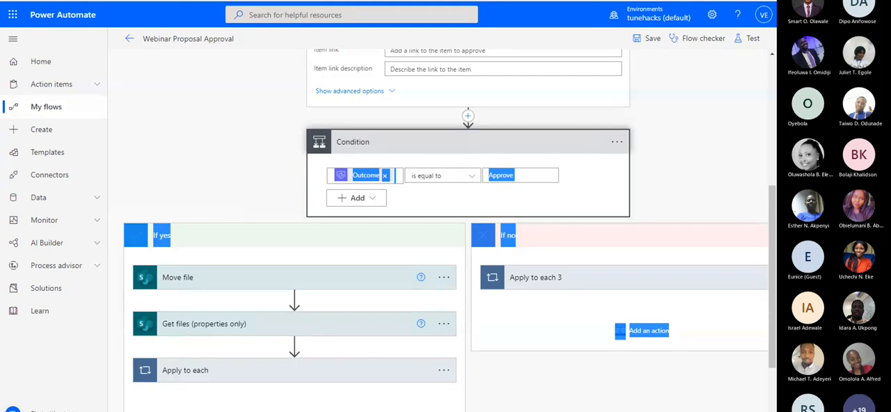
Open the ApprovedProposals folder of the WebinarProposals library in SharePoint and delete TestDoc.docx from it
{"action": "left_click", "coordinate": [174, 0]}
{"action": "left_click", "coordinate": [85, 152]}
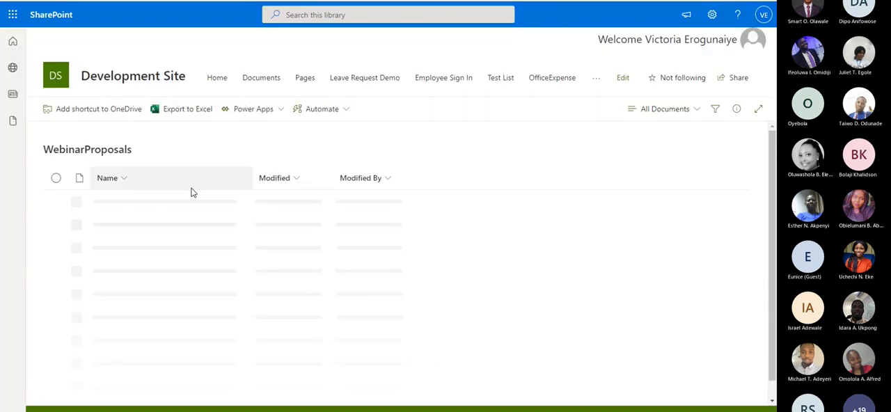
{"action": "left_click", "coordinate": [132, 201]}
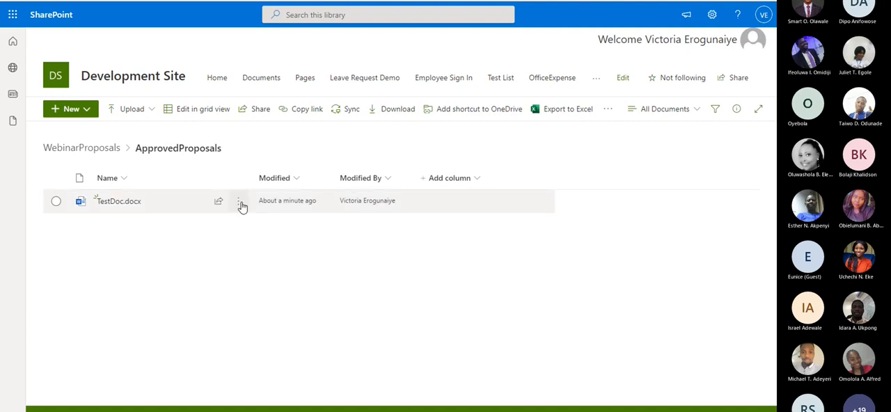
{"action": "left_click", "coordinate": [238, 202]}
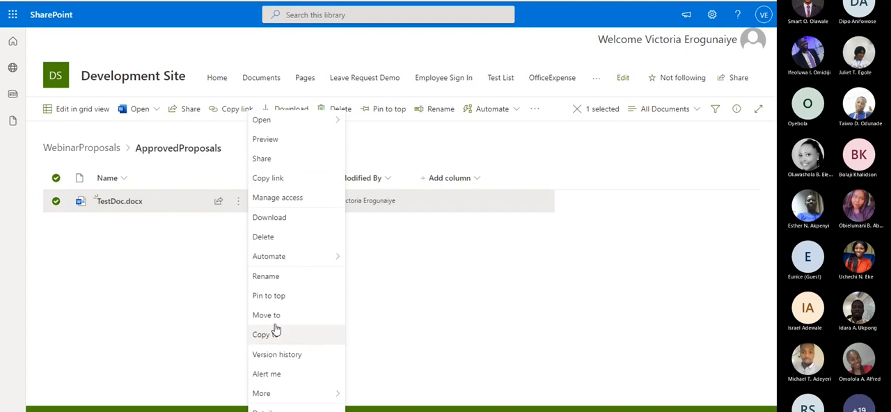
{"action": "left_click", "coordinate": [263, 240]}
{"action": "left_click", "coordinate": [398, 245]}
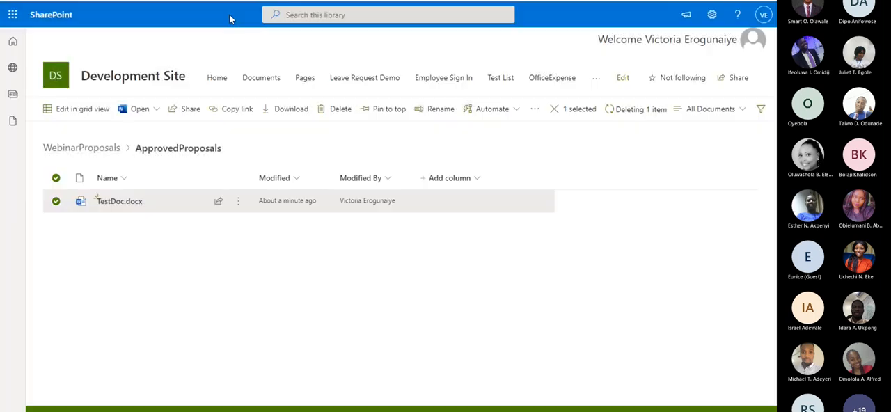
Upload TestDoc.docx from the Documents folder to the ProposalDraft folder of the WebinarProposals library
{"action": "left_click", "coordinate": [95, 149]}
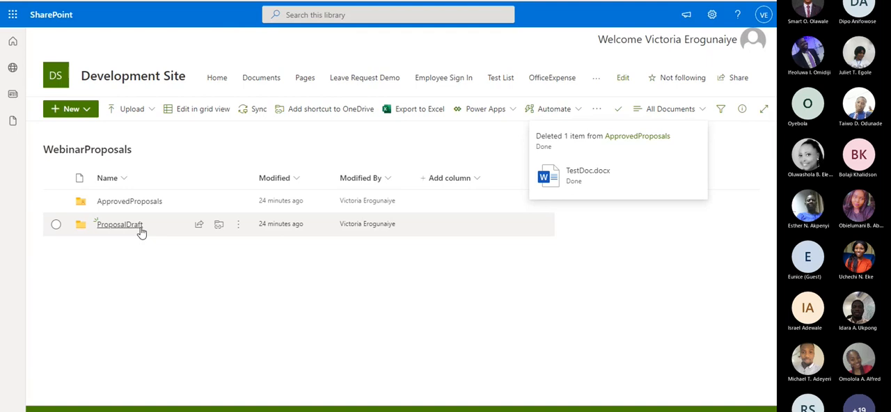
{"action": "left_click", "coordinate": [120, 224]}
{"action": "left_click", "coordinate": [145, 113]}
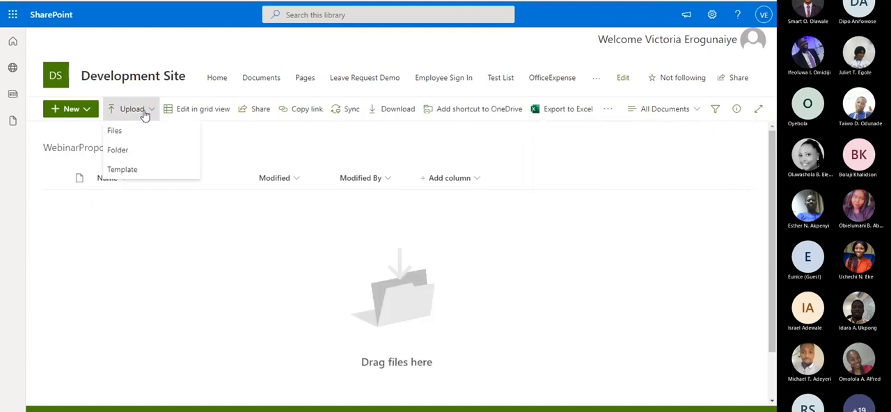
{"action": "left_click", "coordinate": [137, 132]}
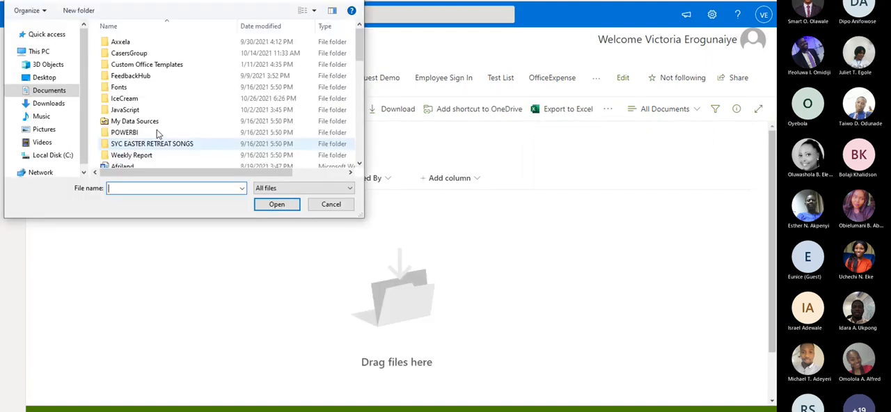
{"action": "scroll", "coordinate": [209, 144], "scroll_direction": "down", "scroll_amount": 2}
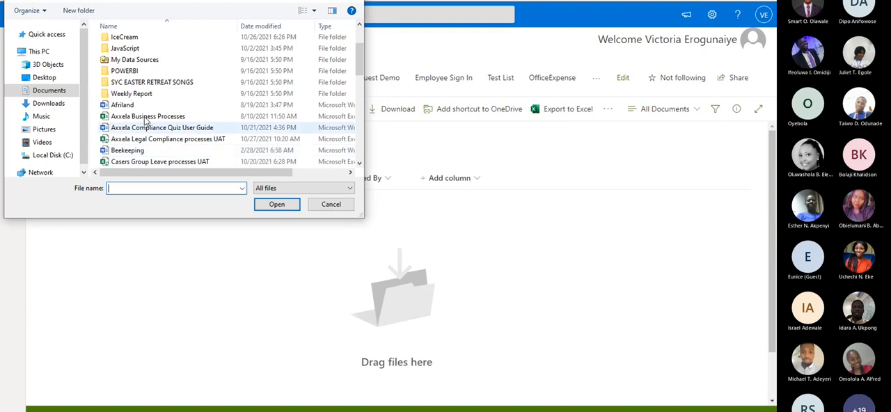
{"action": "scroll", "coordinate": [149, 173], "scroll_direction": "up", "scroll_amount": 2}
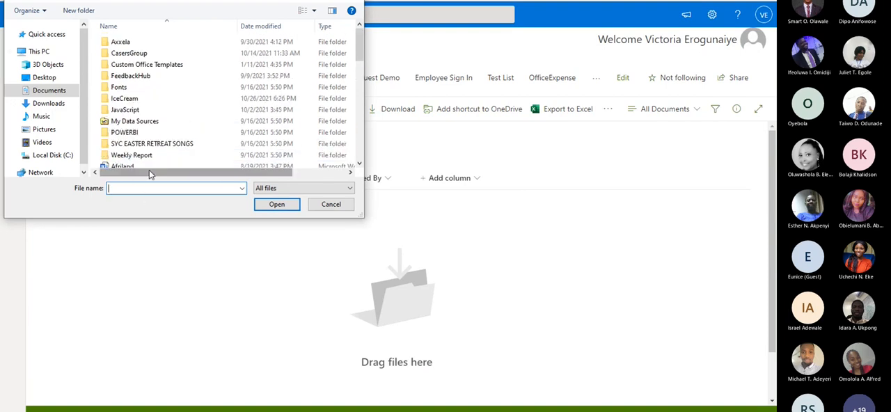
{"action": "type", "text": "t"}
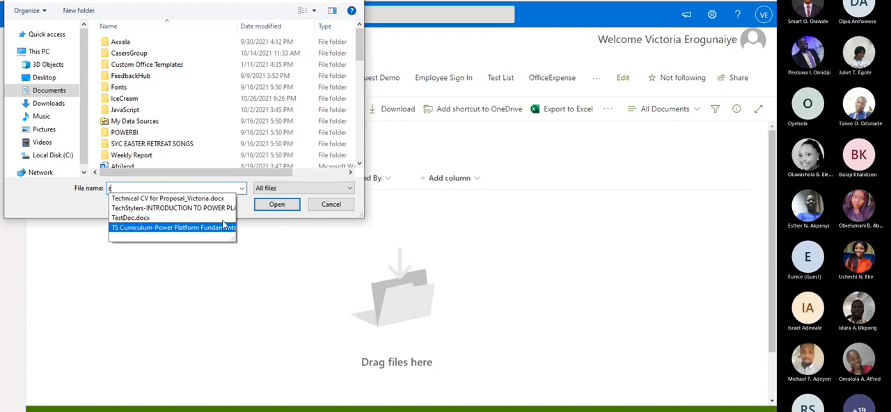
{"action": "left_click", "coordinate": [132, 217]}
{"action": "left_click", "coordinate": [278, 204]}
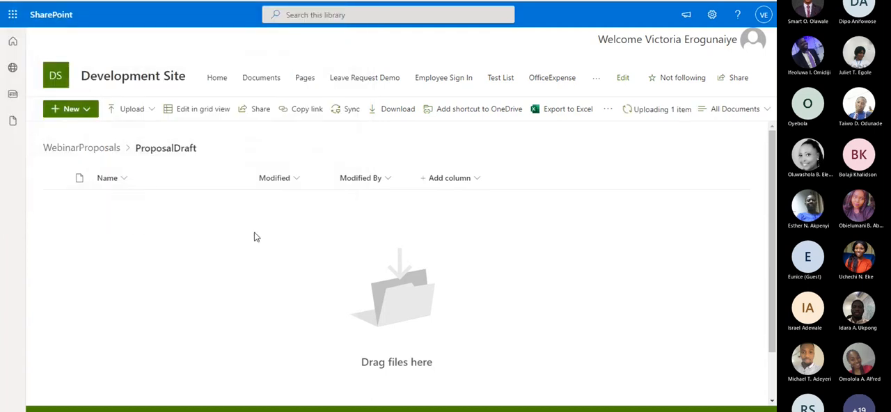
Switch back to Power Automate, return to the Webinar Proposal Approval details page and reload it
{"action": "key", "text": "ctrl+Tab"}
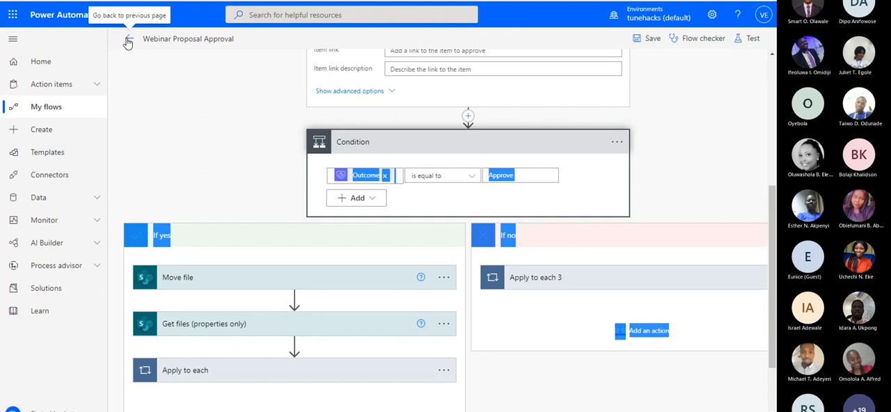
{"action": "left_click", "coordinate": [128, 42]}
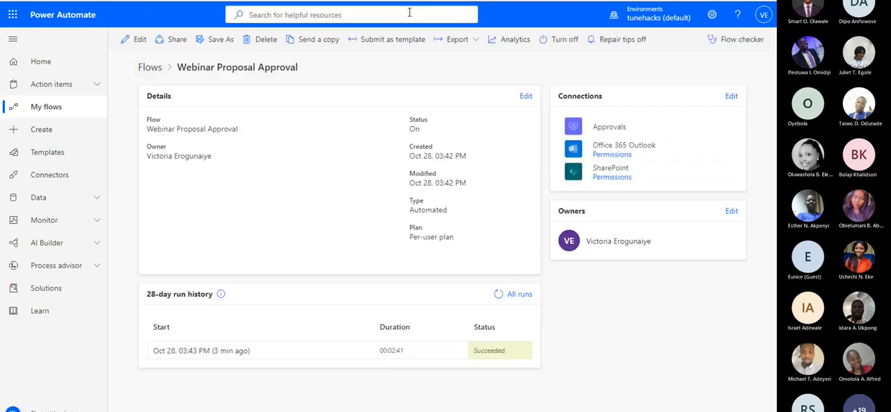
{"action": "right_click", "coordinate": [348, 1]}
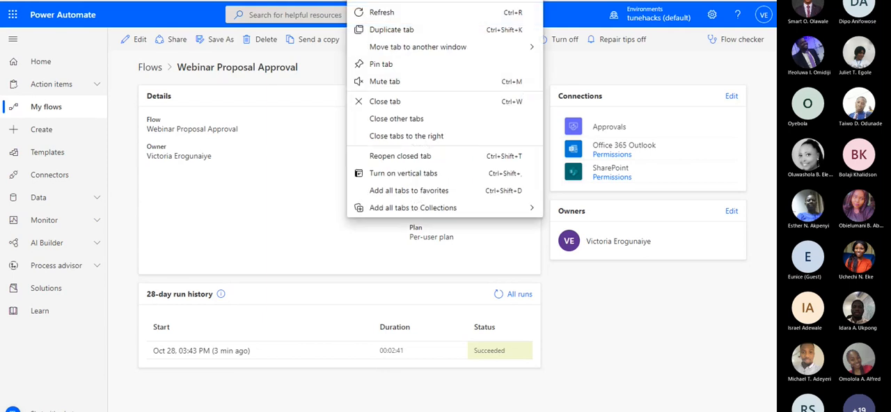
{"action": "left_click", "coordinate": [381, 19]}
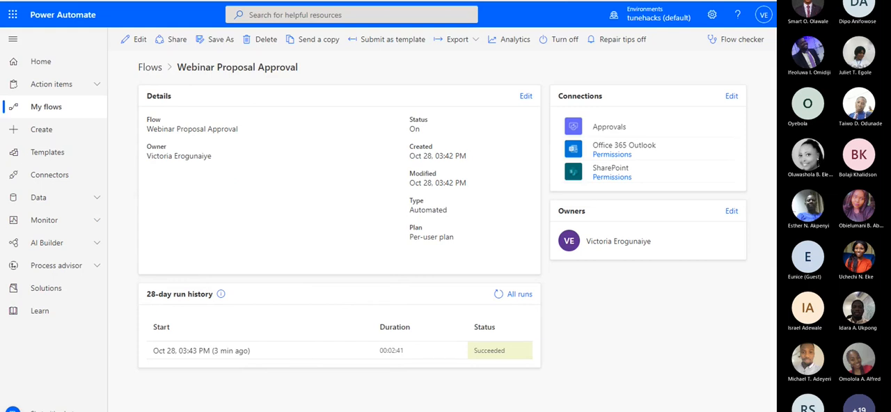
Refresh the flow's 28-day run history to check for a new run and open the list of all runs
{"action": "left_click", "coordinate": [497, 295]}
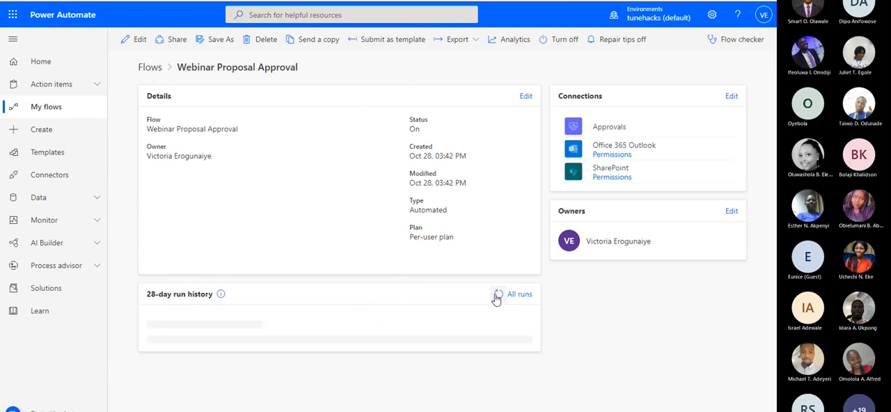
{"action": "left_click", "coordinate": [497, 295]}
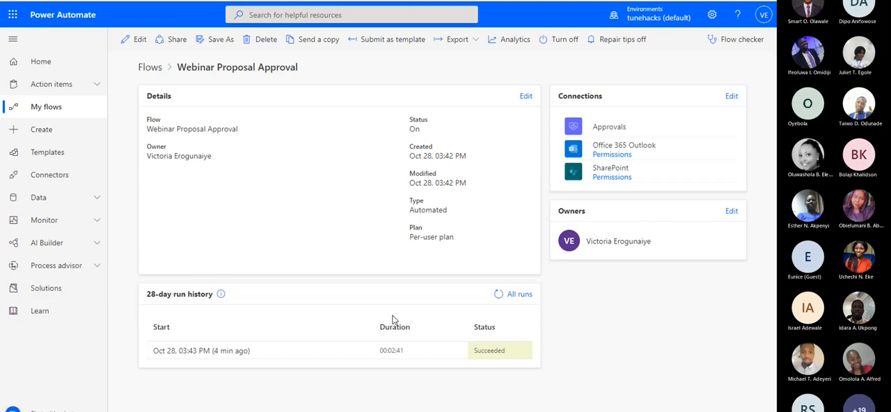
{"action": "left_click", "coordinate": [497, 295]}
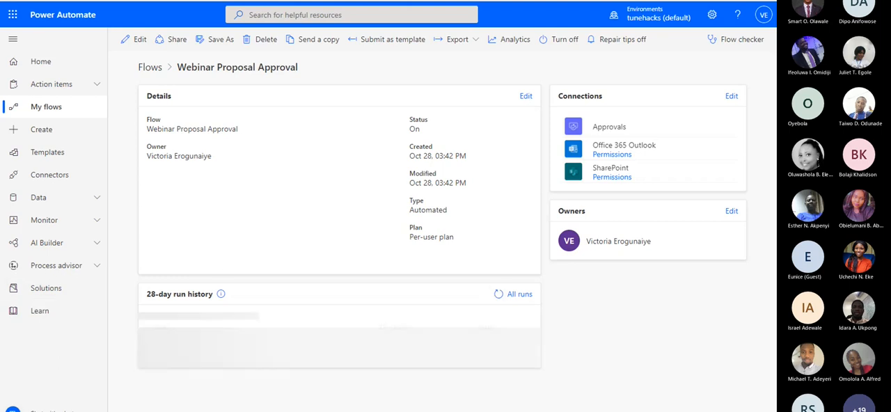
{"action": "key", "text": "F5"}
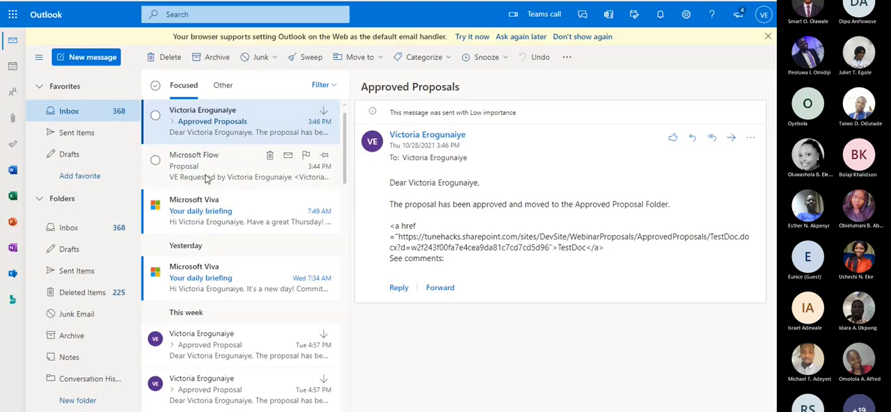
{"action": "left_click", "coordinate": [208, 165]}
{"action": "left_click", "coordinate": [237, 121]}
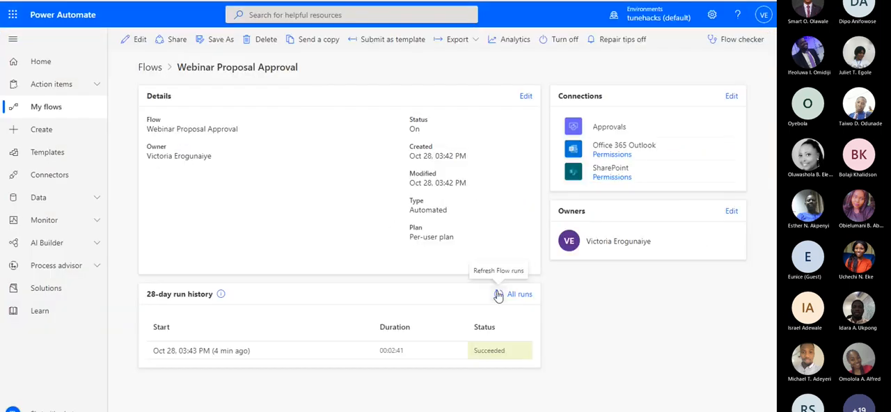
{"action": "left_click", "coordinate": [498, 294]}
{"action": "left_click", "coordinate": [515, 293]}
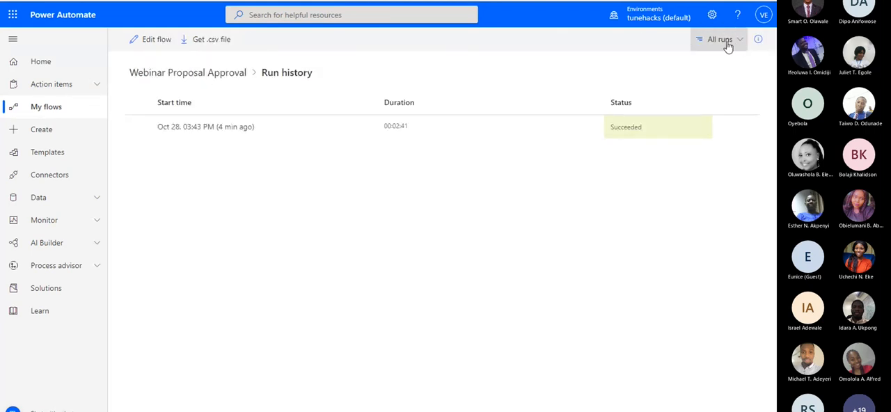
Reload the flow's run history, then switch to Outlook and open the newest Proposal approval request email
{"action": "left_click", "coordinate": [61, 1]}
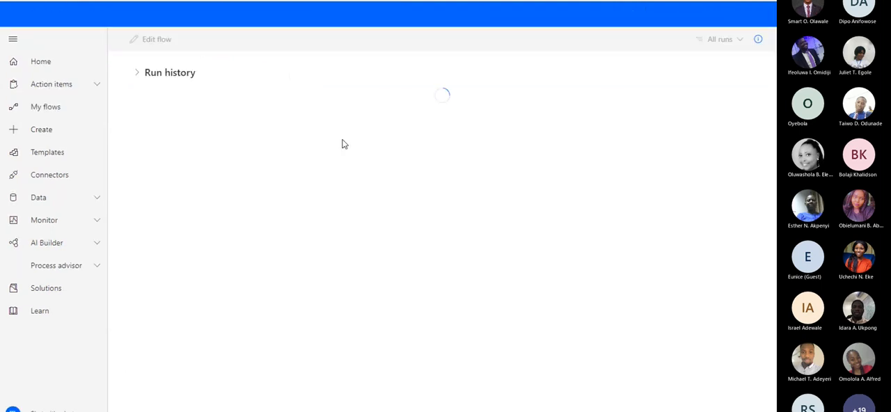
{"action": "left_click", "coordinate": [61, 1]}
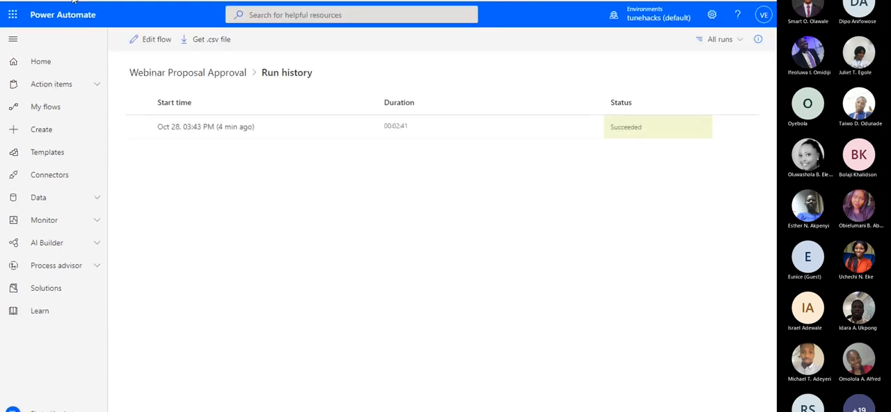
{"action": "left_click", "coordinate": [74, 1]}
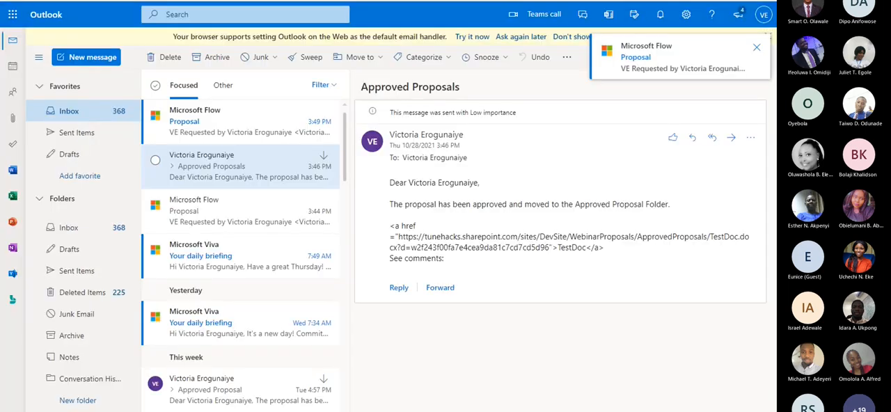
{"action": "left_click", "coordinate": [237, 120]}
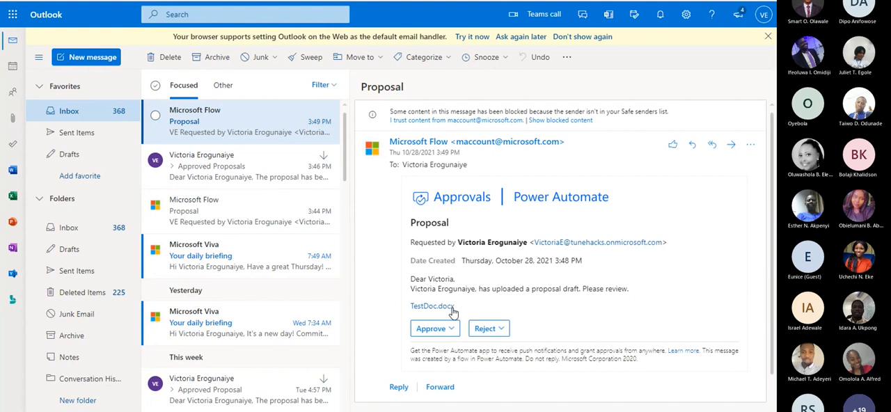
Open TestDoc.docx from the approval email's link and add the text "Make necessary updates" to the document
{"action": "right_click", "coordinate": [451, 308]}
{"action": "left_click", "coordinate": [448, 306]}
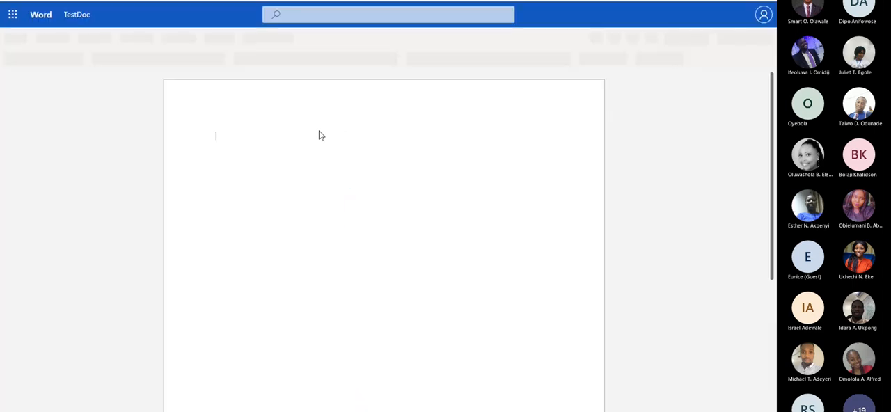
{"action": "type", "text": "Make"}
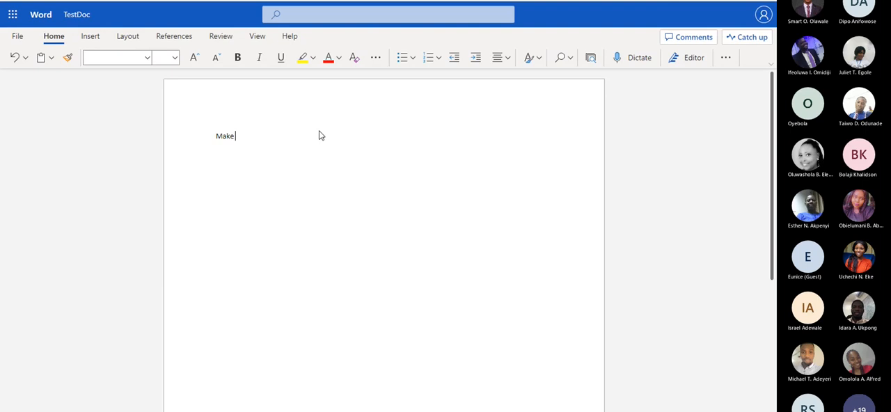
{"action": "type", "text": " necessa"}
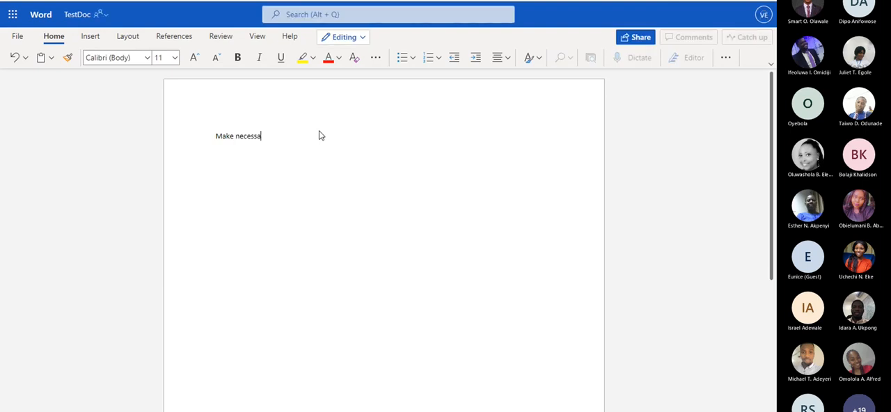
{"action": "type", "text": "ry updates"}
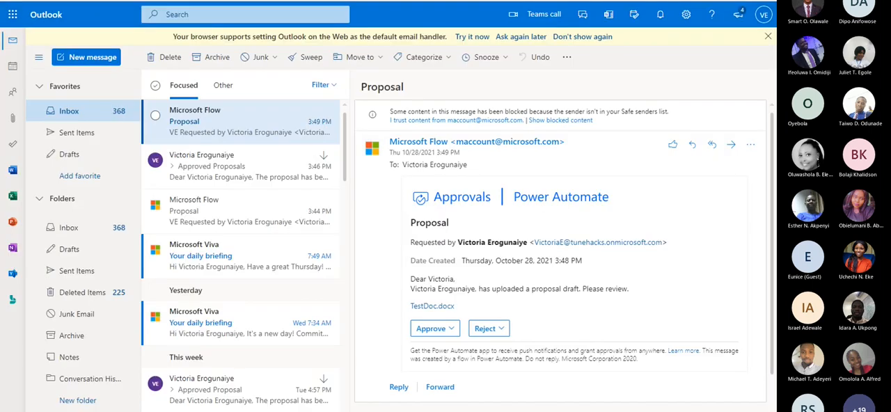
Reject the proposal from the approval request email in Outlook, submit the response and open the Proposal Not Approved email
{"action": "left_click", "coordinate": [488, 328]}
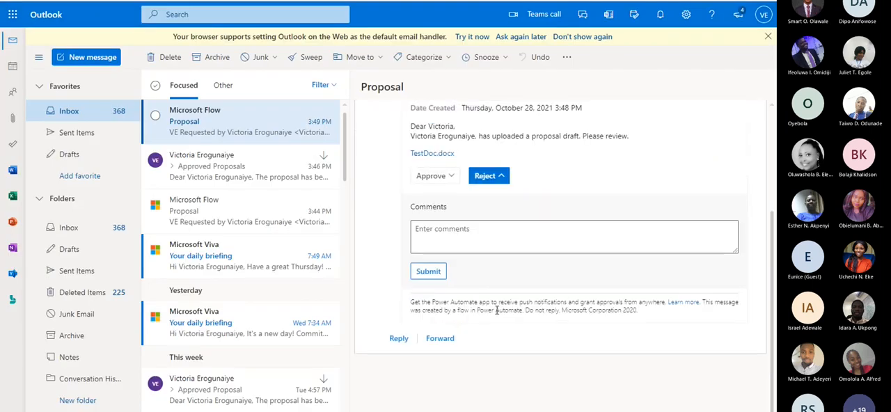
{"action": "left_click", "coordinate": [428, 272]}
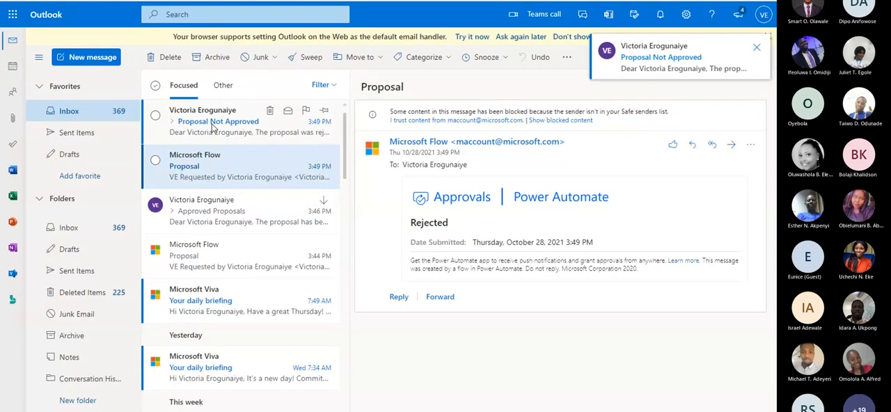
{"action": "left_click", "coordinate": [212, 127]}
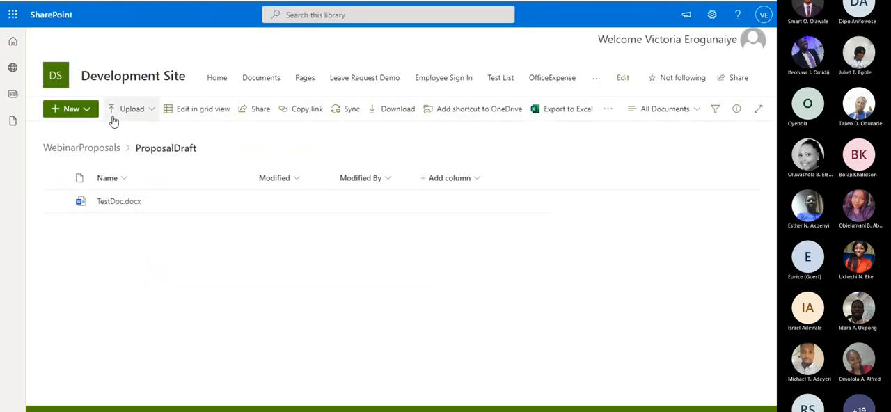
Reload the ProposalDraft folder in SharePoint and open TestDoc.docx, selecting its "Make necessary updates" line to check the saved edit
{"action": "left_click", "coordinate": [61, 20]}
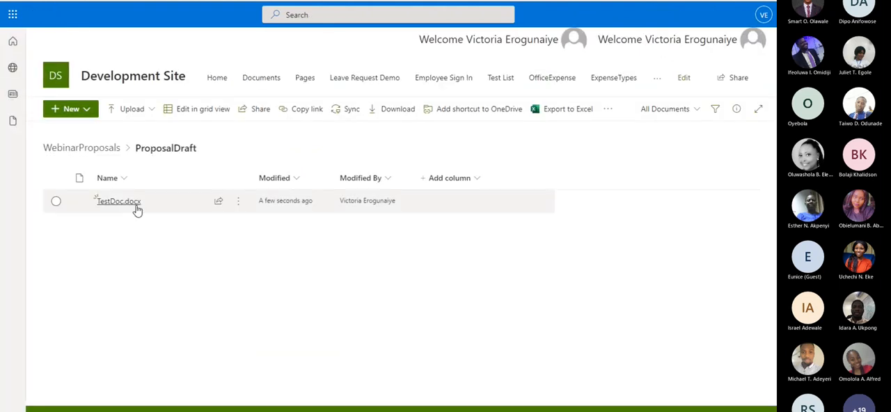
{"action": "left_click", "coordinate": [136, 205]}
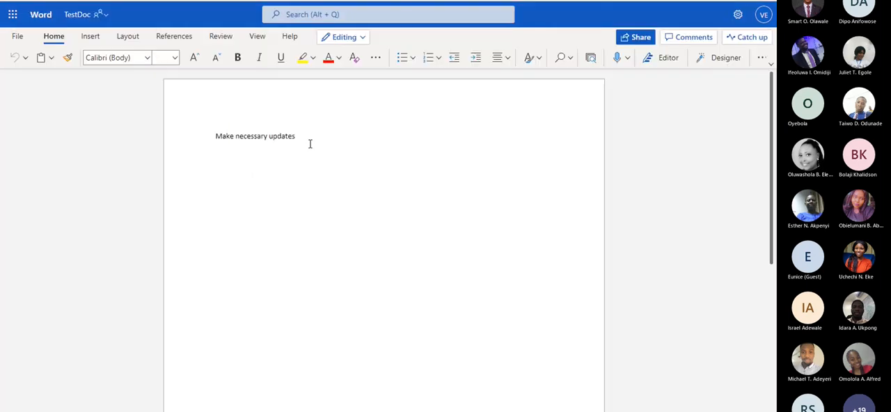
{"action": "left_click_drag", "start_coordinate": [311, 143], "coordinate": [235, 142]}
{"action": "left_click", "coordinate": [302, 137]}
{"action": "left_click_drag", "start_coordinate": [302, 137], "coordinate": [219, 137]}
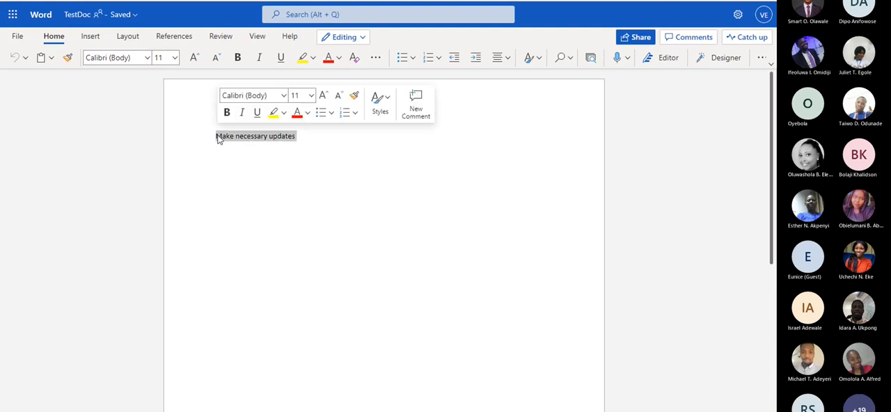
{"action": "left_click", "coordinate": [304, 137]}
{"action": "left_click_drag", "start_coordinate": [304, 139], "coordinate": [216, 136]}
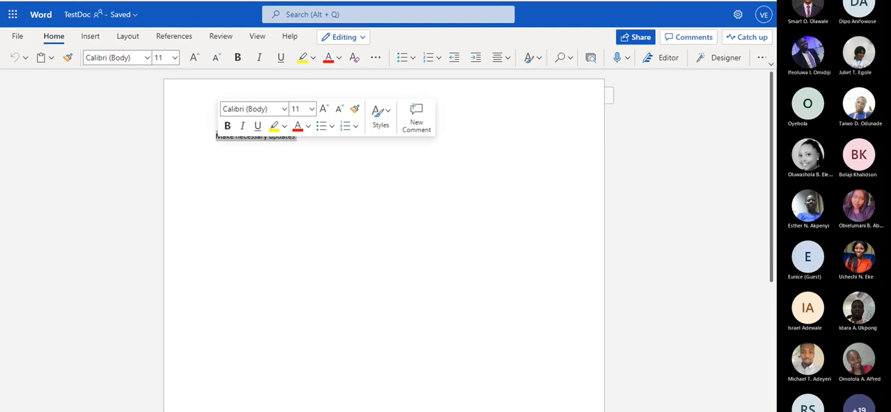
{"action": "left_click", "coordinate": [327, 152]}
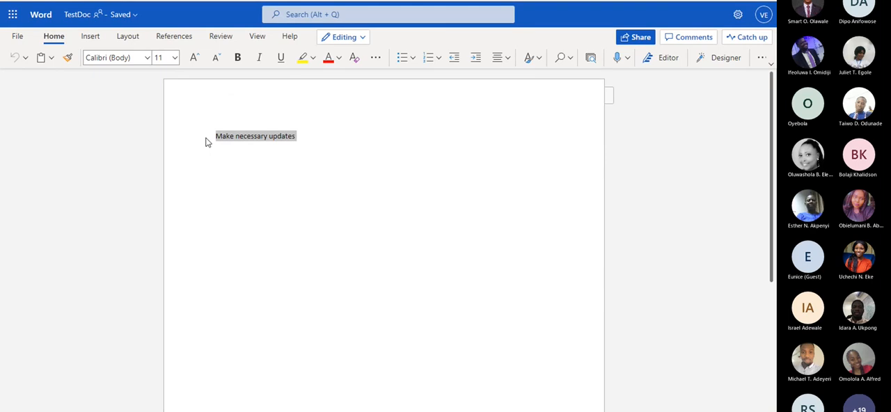
{"action": "left_click", "coordinate": [320, 139]}
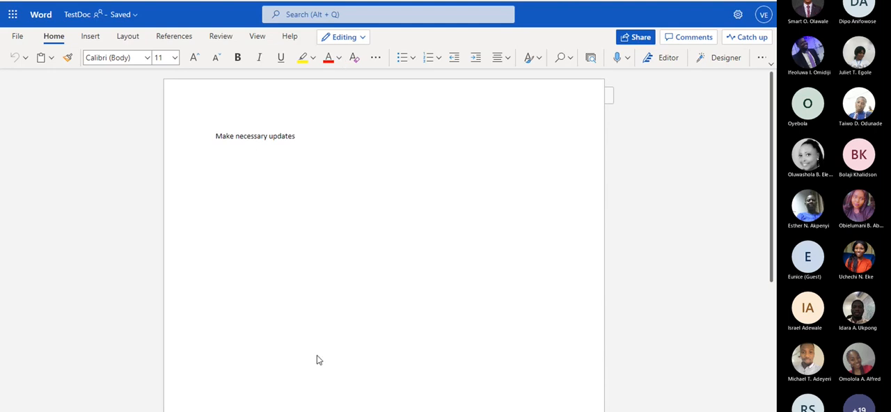
{"action": "left_click", "coordinate": [327, 410]}
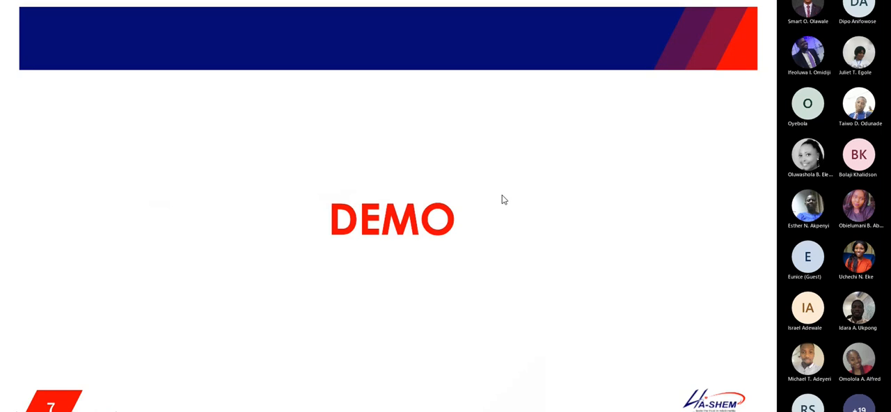
{"action": "left_click", "coordinate": [480, 193]}
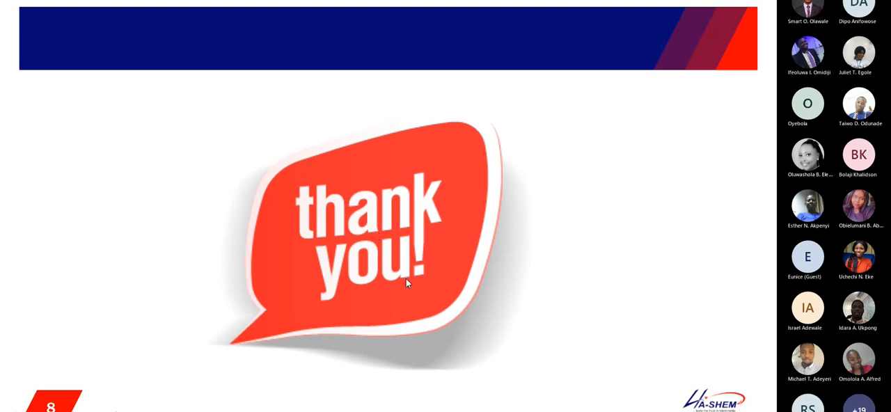
{"action": "left_click", "coordinate": [396, 298]}
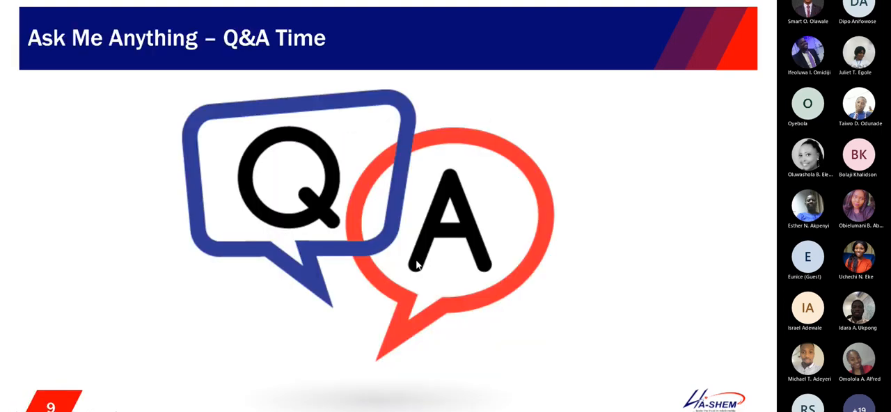